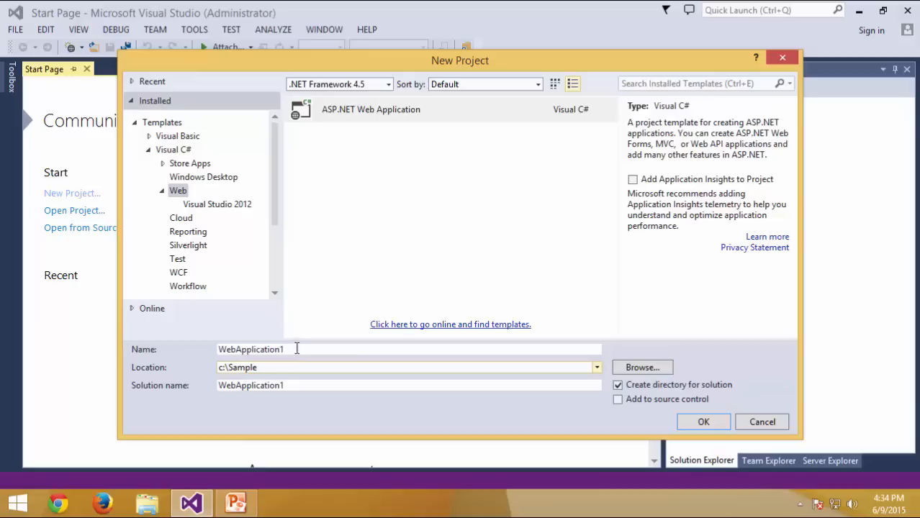
# Create the ASP.NET Web Application WebApplication1 in c:\Sample from the Empty template, with a WebApplication1.Tests unit test project.
pyautogui.click(298, 352)
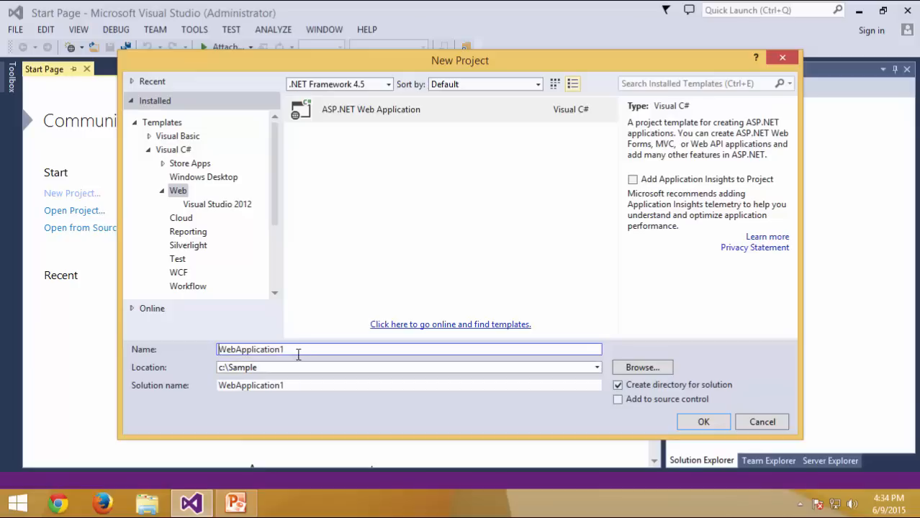
pyautogui.click(704, 423)
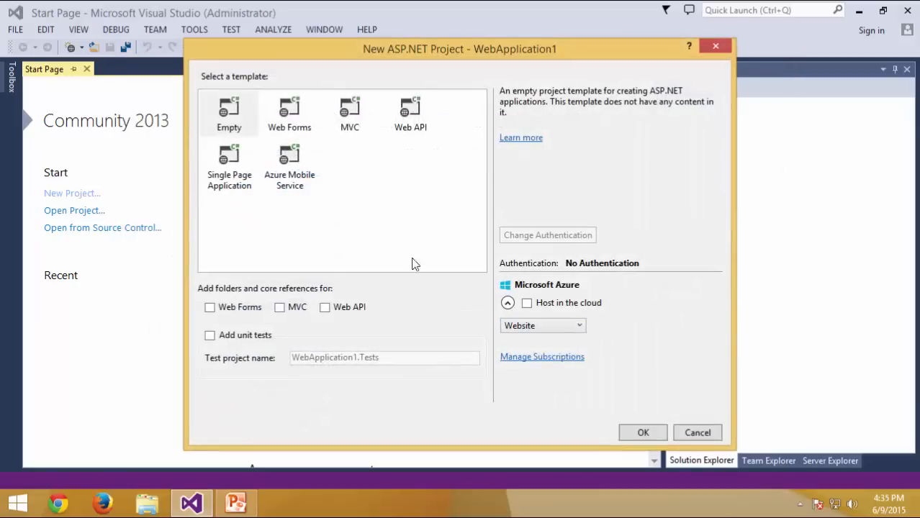
pyautogui.click(234, 125)
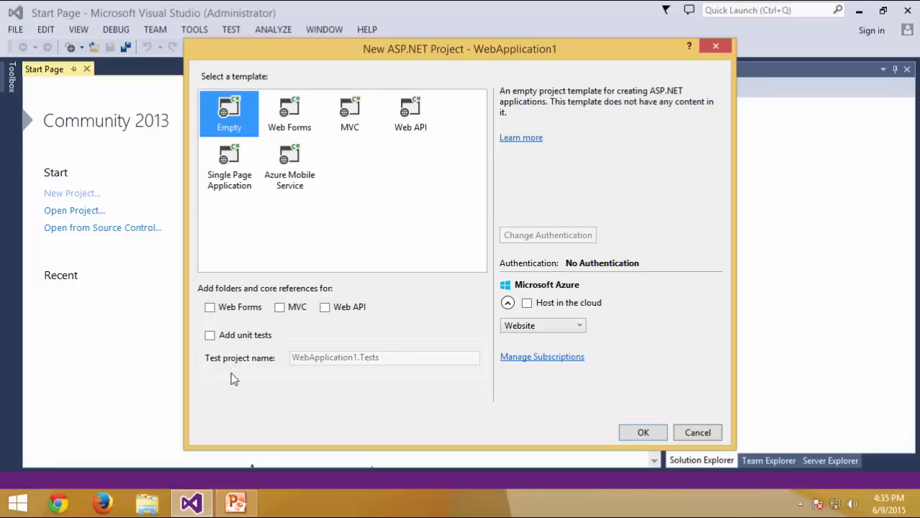
pyautogui.click(209, 336)
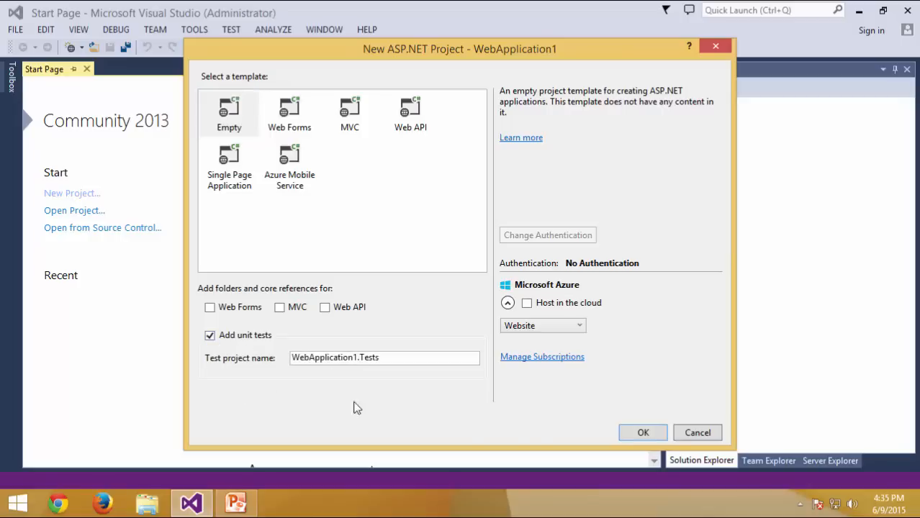
pyautogui.click(643, 433)
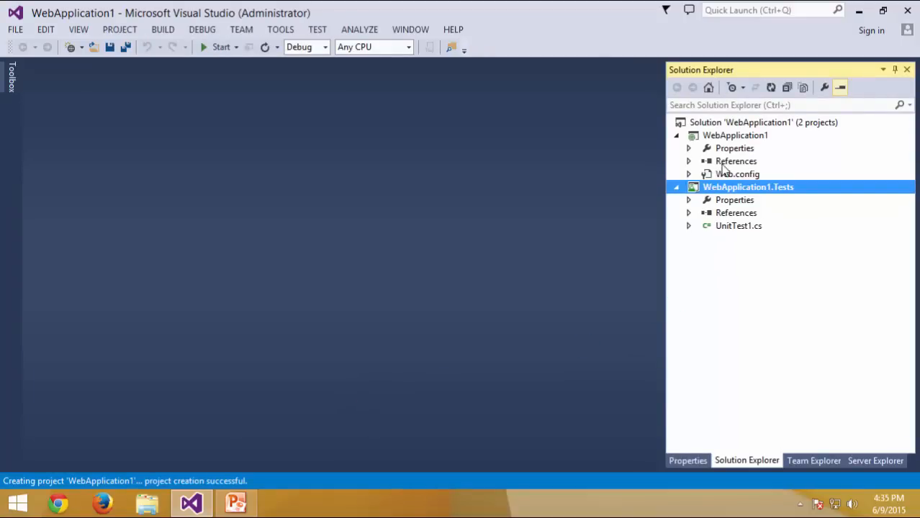
# Examine the references of WebApplication1 and the two projects in the solution, and collapse both project nodes.
pyautogui.click(720, 141)
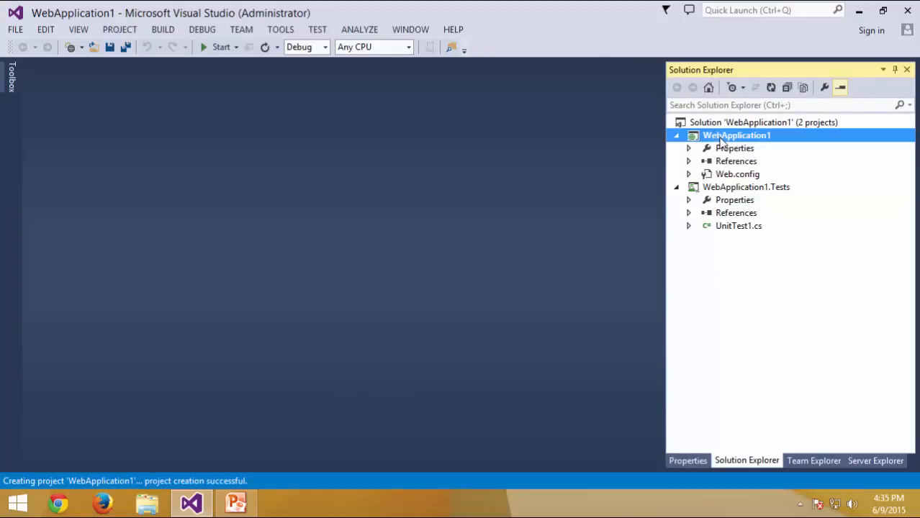
pyautogui.click(689, 162)
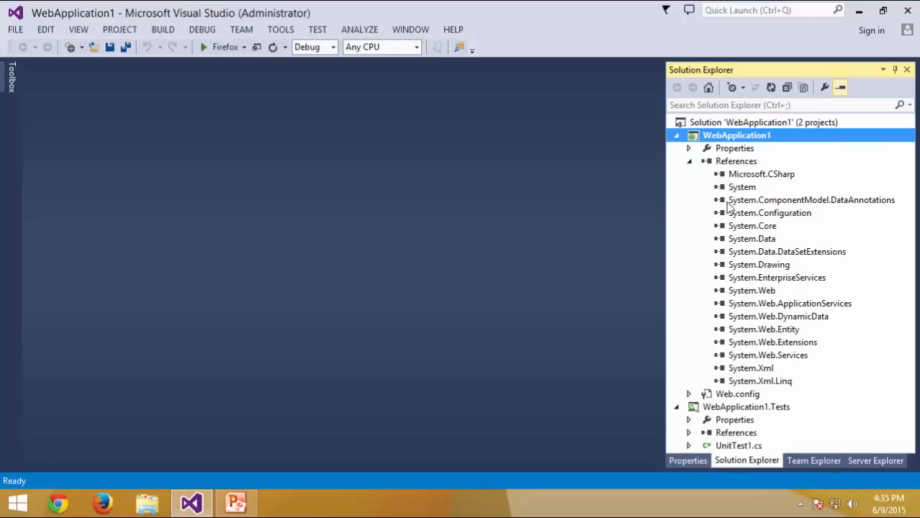
pyautogui.click(689, 162)
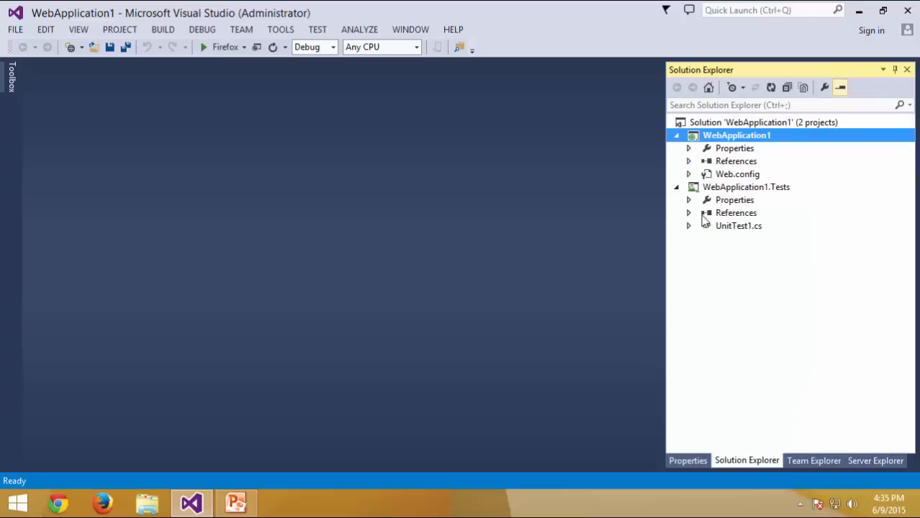
pyautogui.click(765, 189)
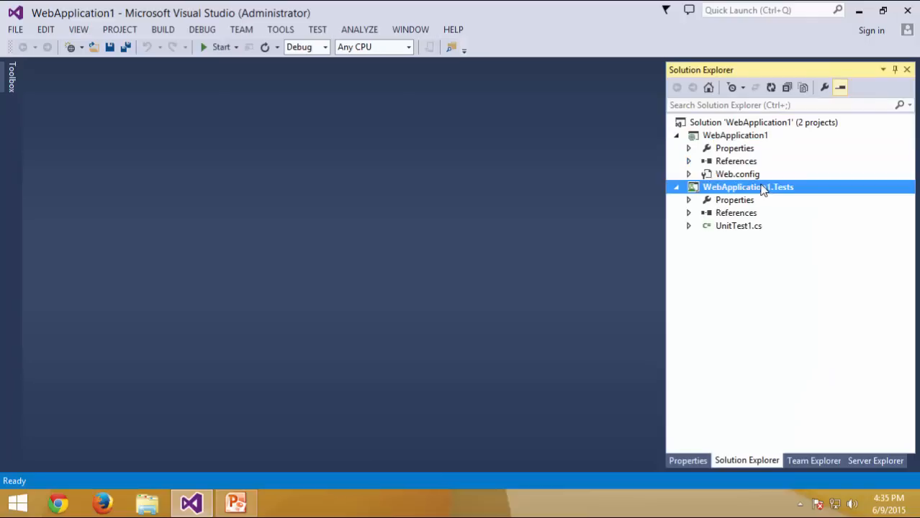
pyautogui.click(746, 140)
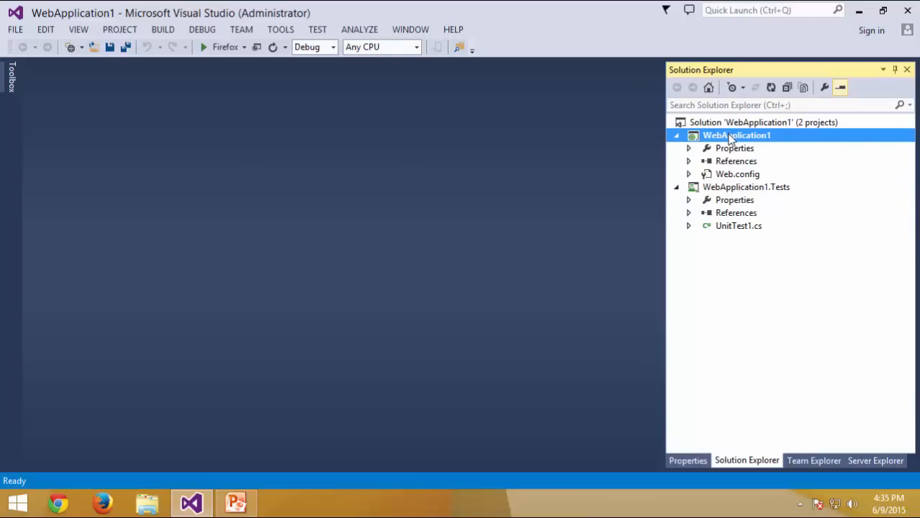
pyautogui.click(676, 135)
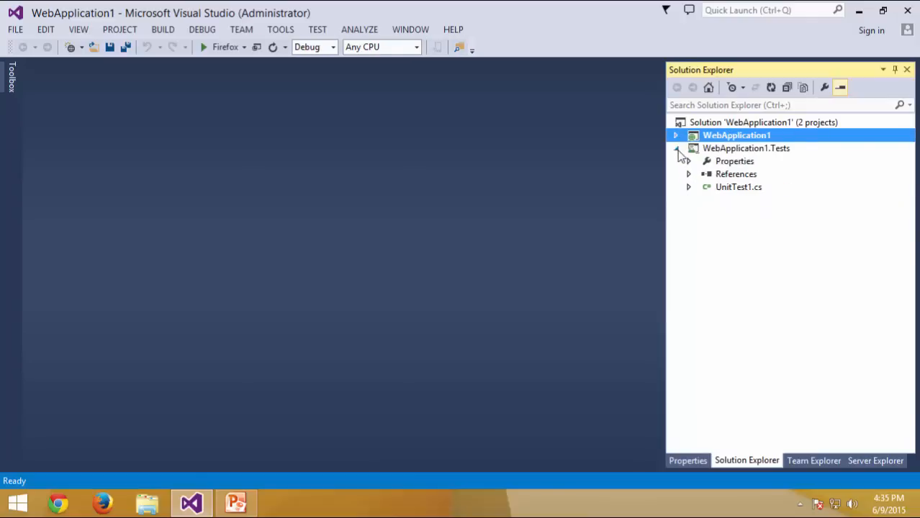
pyautogui.click(676, 148)
# Add a Visual C# Class Library project named Sample.library to the solution.
pyautogui.rightClick(715, 124)
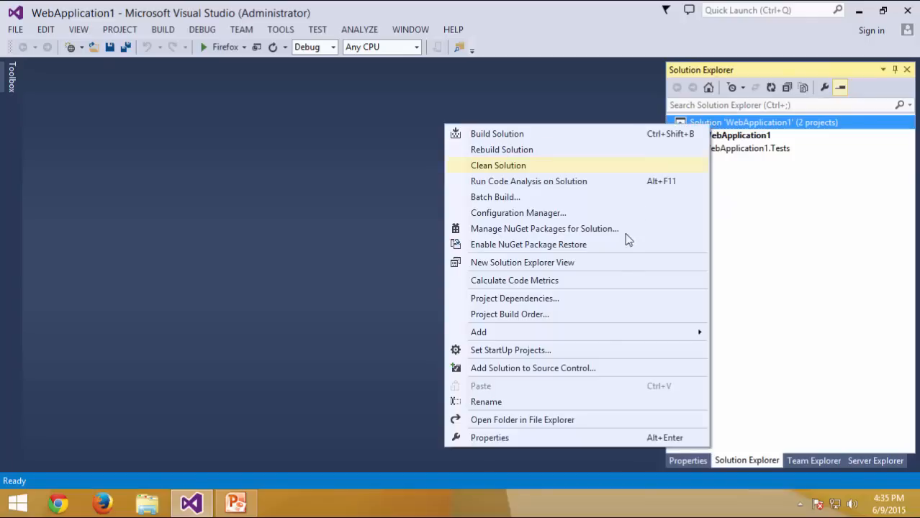
pyautogui.moveTo(640, 336)
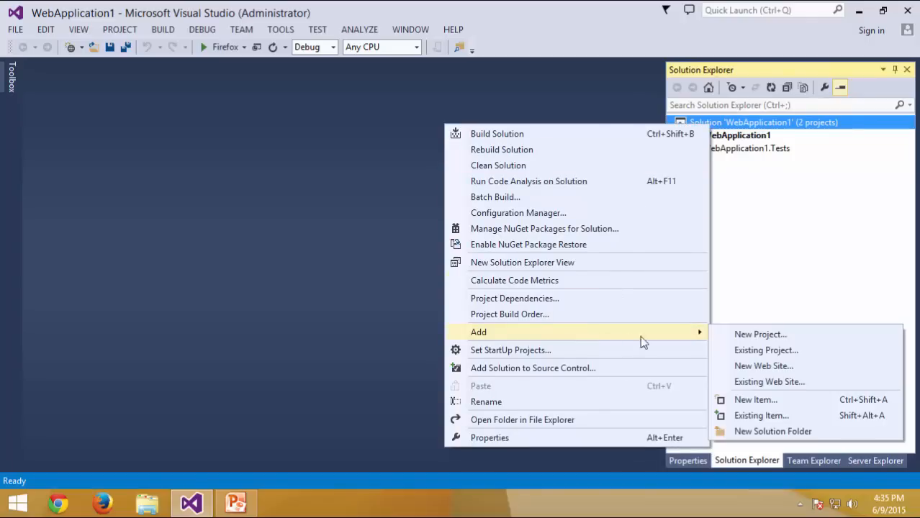
pyautogui.click(760, 335)
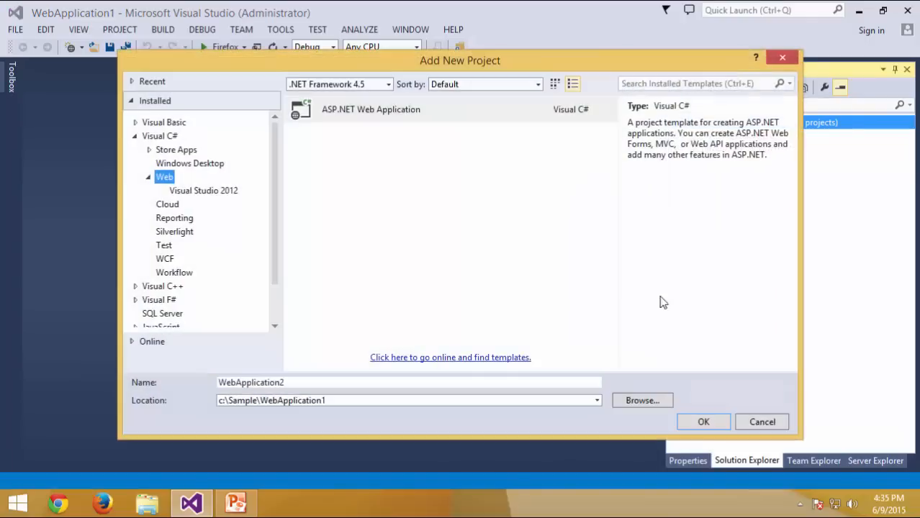
pyautogui.click(160, 136)
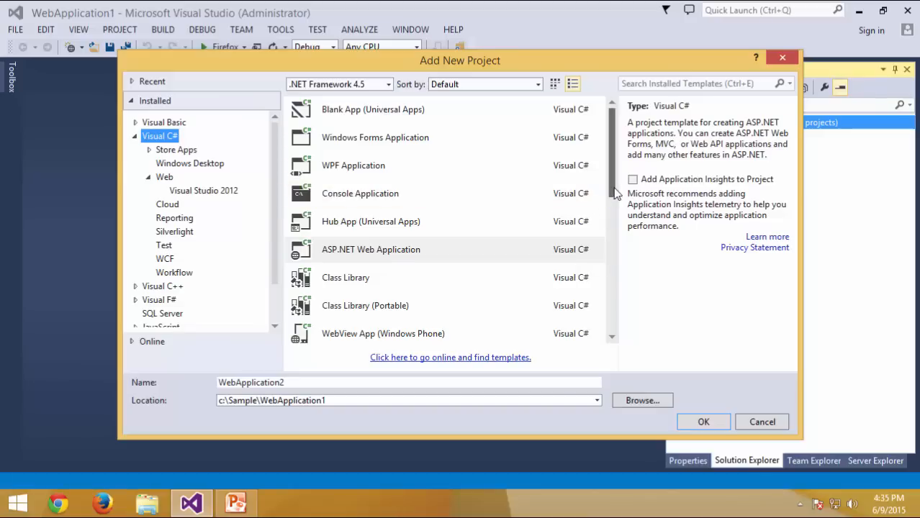
pyautogui.click(342, 282)
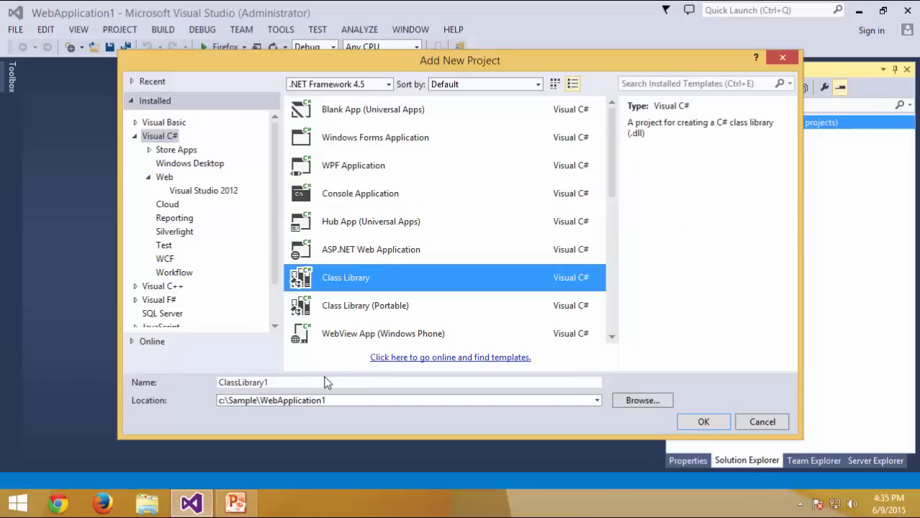
pyautogui.click(285, 383)
pyautogui.doubleClick(286, 383)
pyautogui.write('Sam')
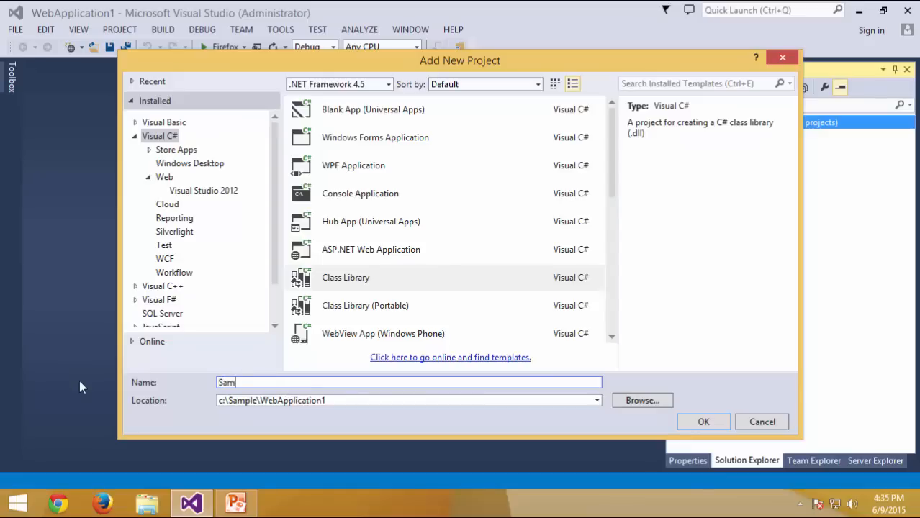
pyautogui.write('ple.library')
pyautogui.press('Return')
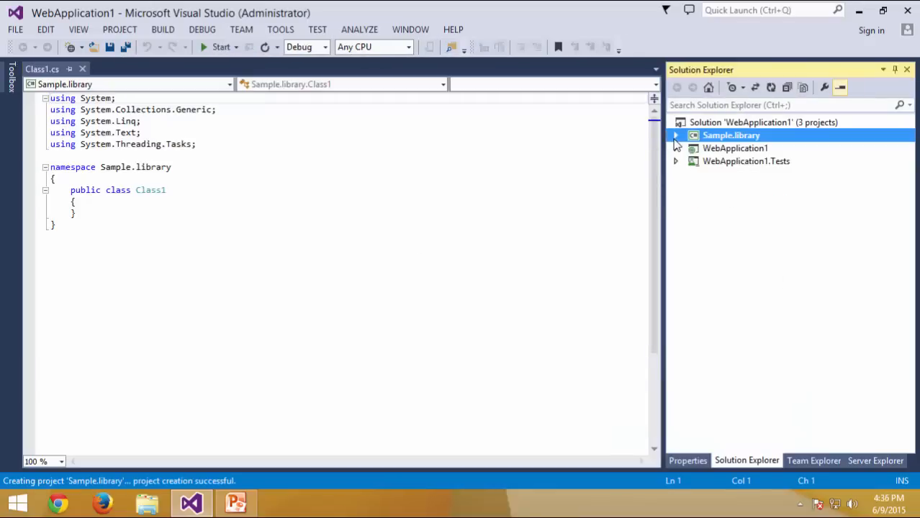
# Save all files in the solution and close Class1.cs.
pyautogui.click(712, 124)
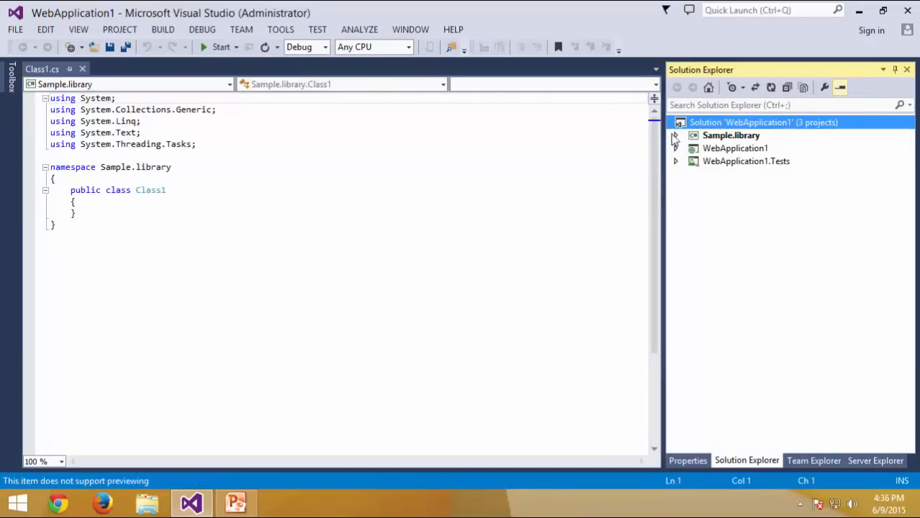
pyautogui.click(130, 47)
pyautogui.click(83, 68)
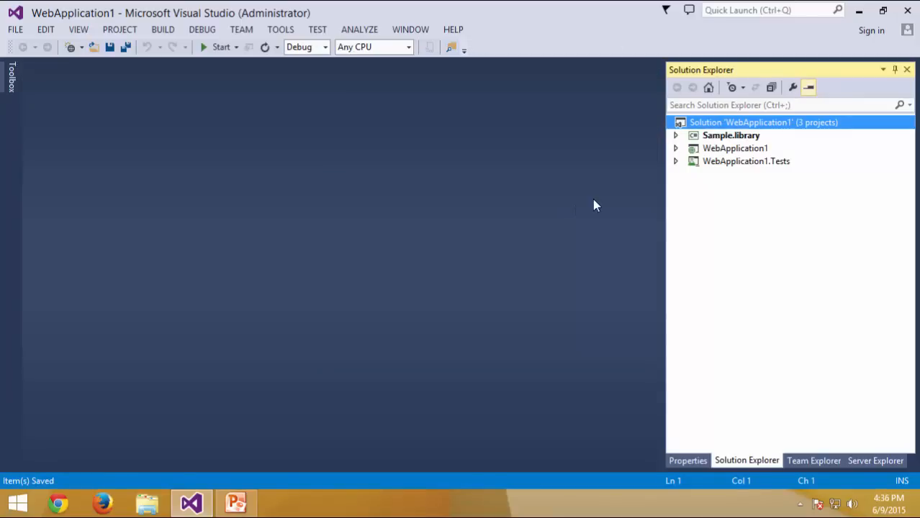
# Review the NuGet package management commands offered globally, for the WebApplication1 project and for the whole solution.
pyautogui.click(677, 150)
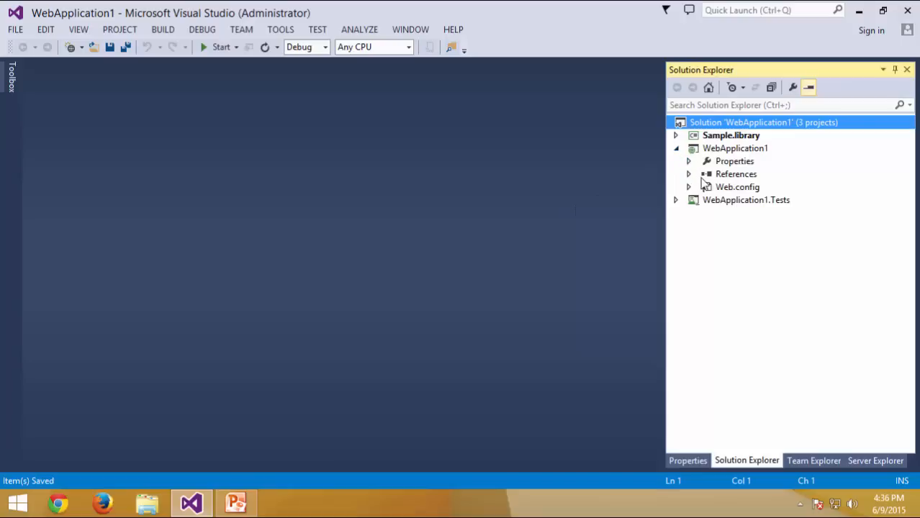
pyautogui.click(729, 150)
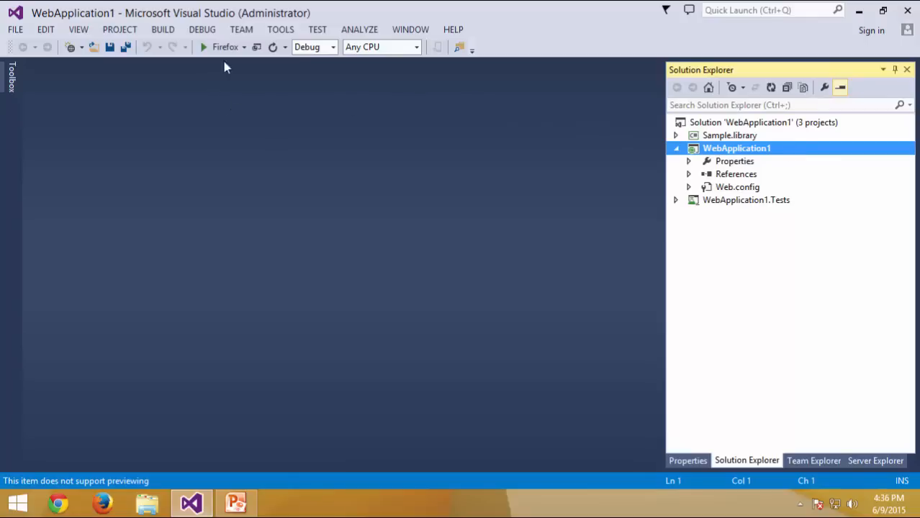
pyautogui.click(280, 29)
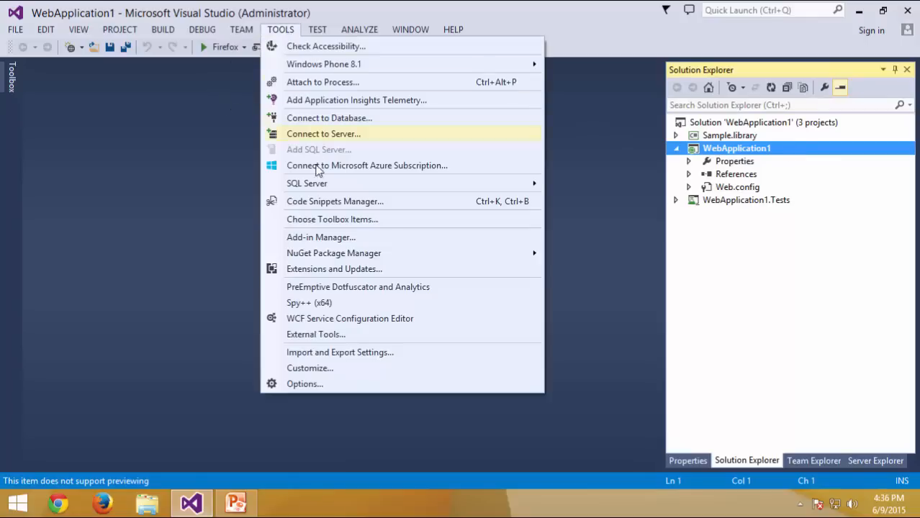
pyautogui.moveTo(331, 258)
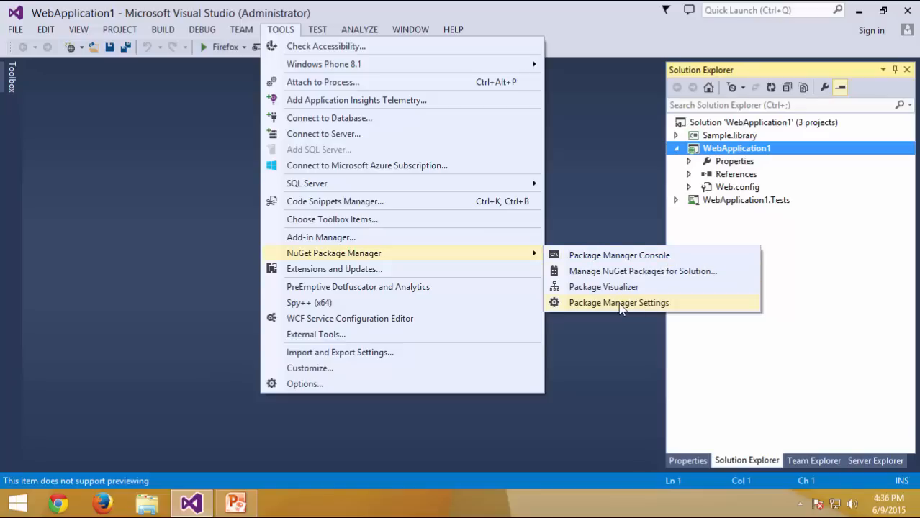
pyautogui.click(738, 349)
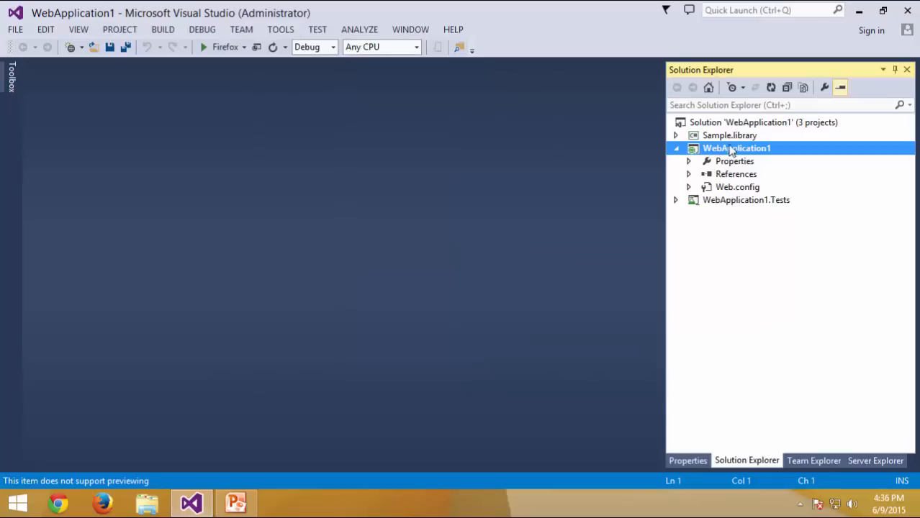
pyautogui.rightClick(786, 158)
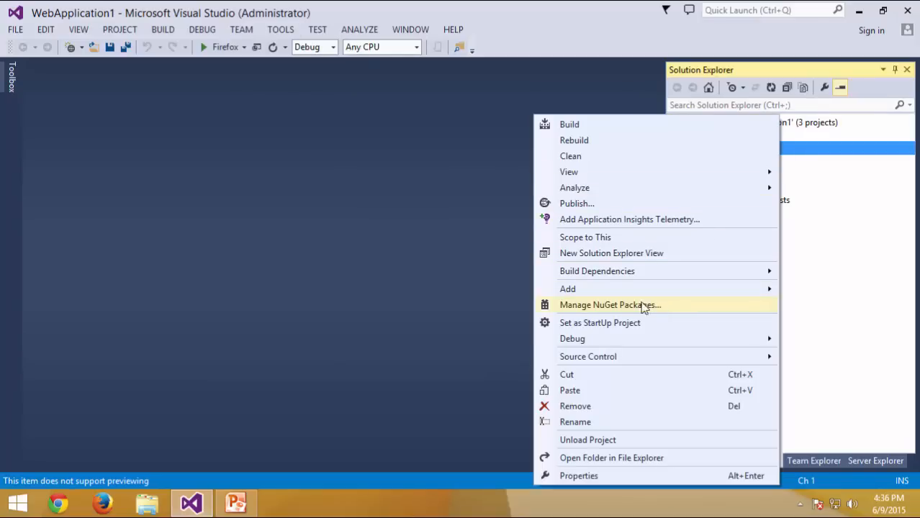
pyautogui.click(864, 311)
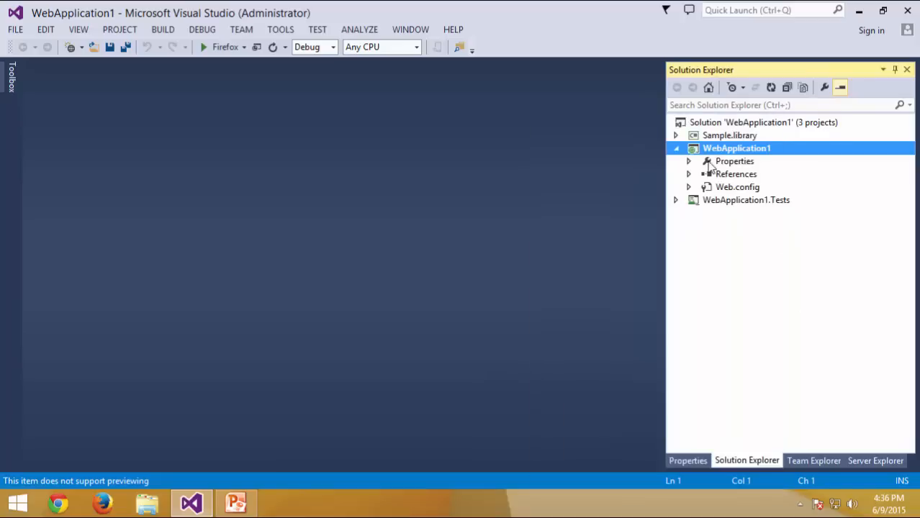
pyautogui.click(677, 149)
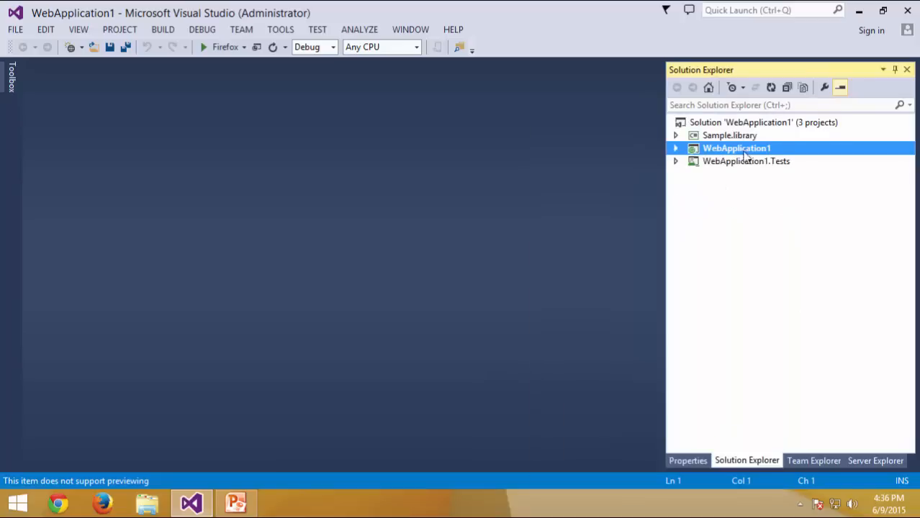
pyautogui.click(702, 127)
pyautogui.rightClick(702, 127)
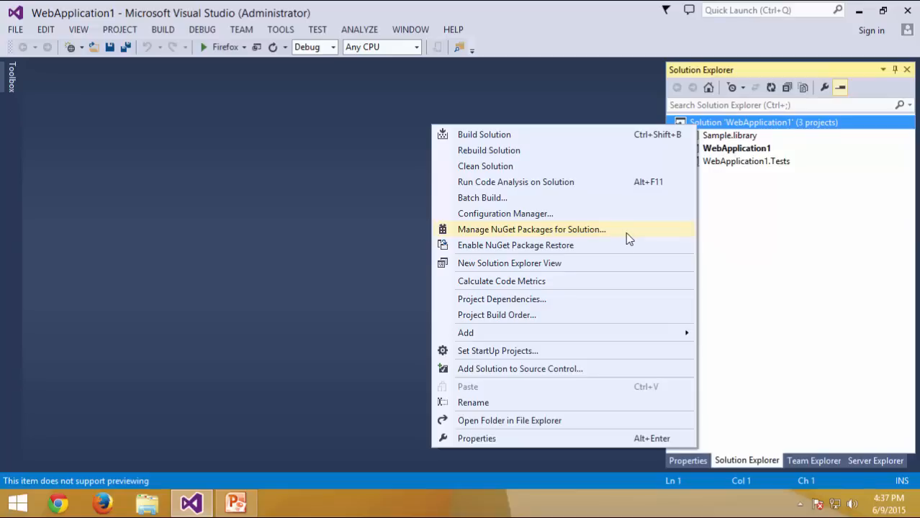
pyautogui.click(776, 225)
# Open the NuGet package manager for the WebApplication1 project.
pyautogui.click(756, 149)
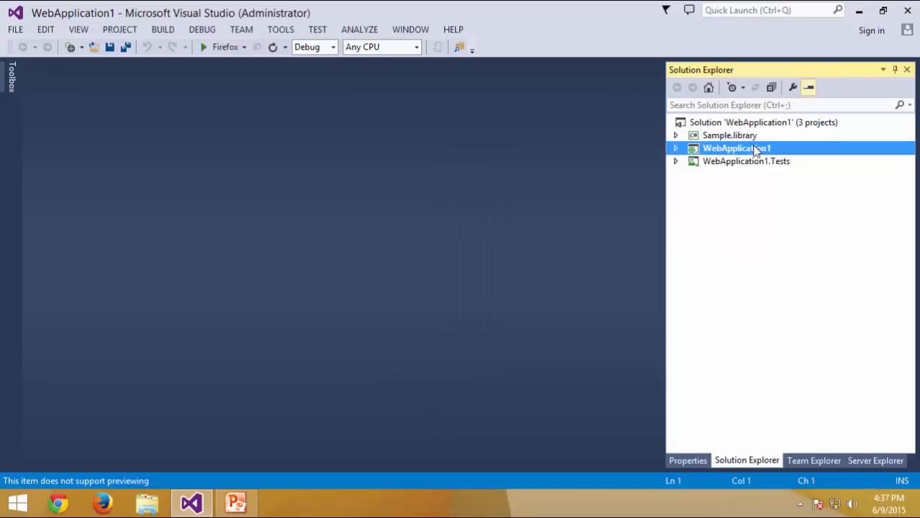
pyautogui.rightClick(756, 150)
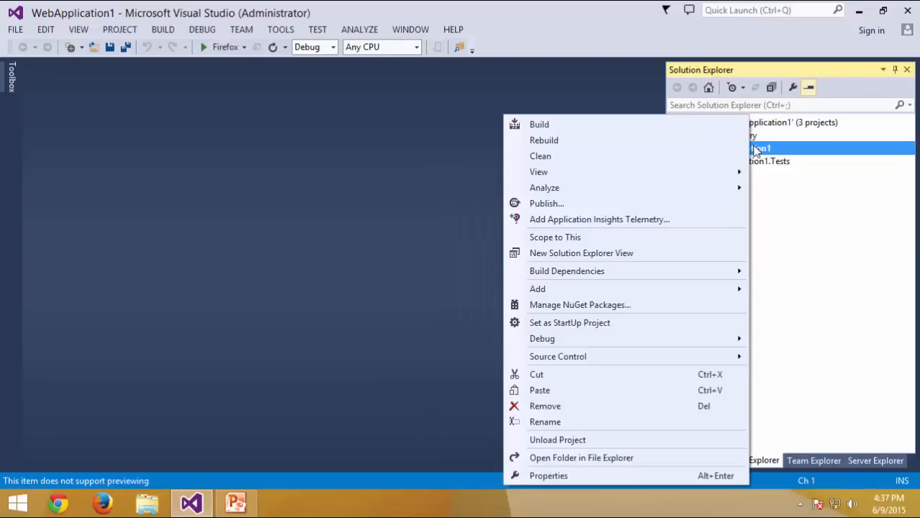
pyautogui.click(792, 156)
pyautogui.rightClick(792, 156)
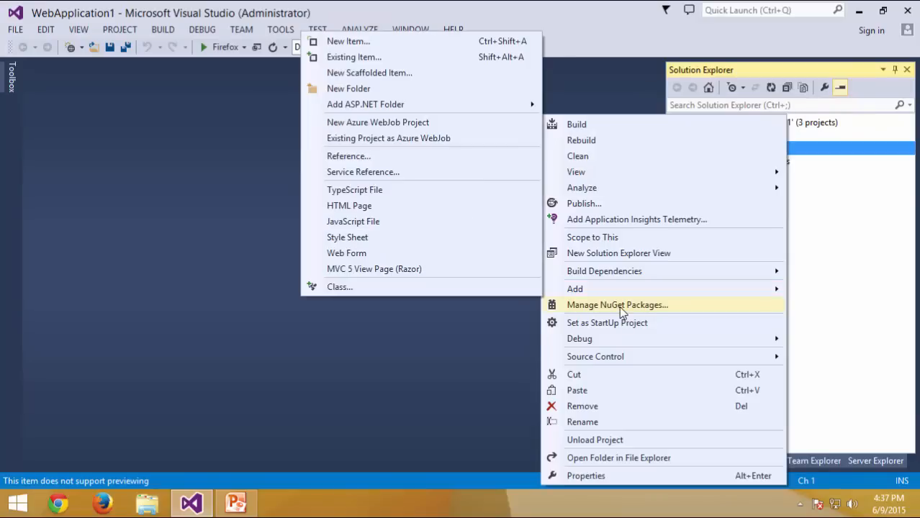
pyautogui.click(621, 308)
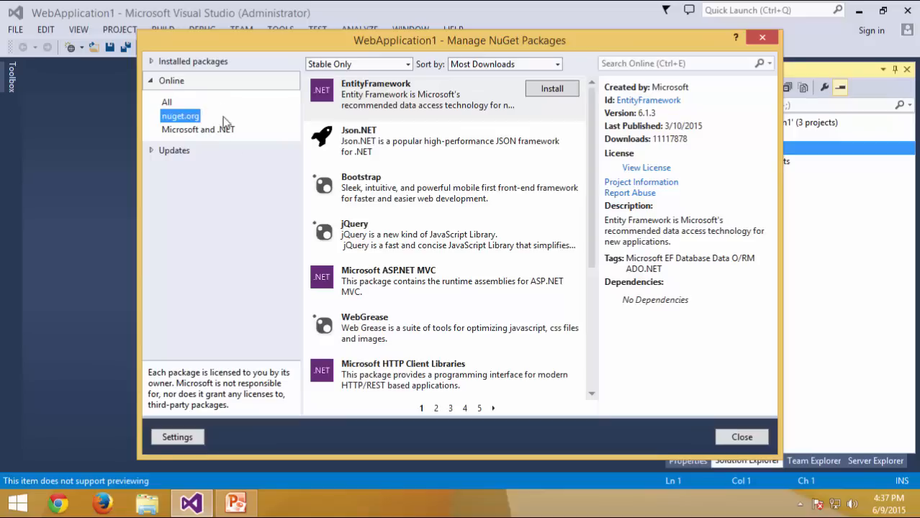
# Compare the online packages from the All, nuget.org and Microsoft and .NET sources, ending on nuget.org.
pyautogui.click(167, 103)
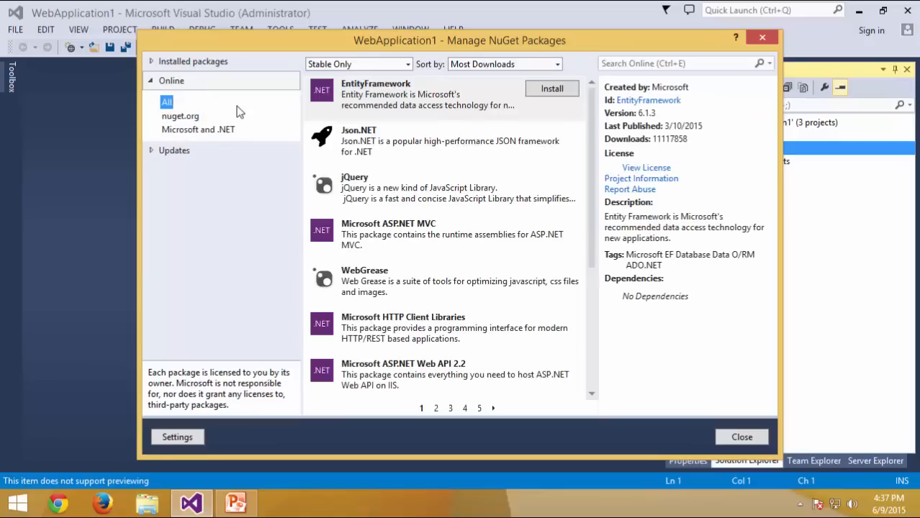
pyautogui.click(189, 118)
pyautogui.click(191, 130)
pyautogui.click(189, 116)
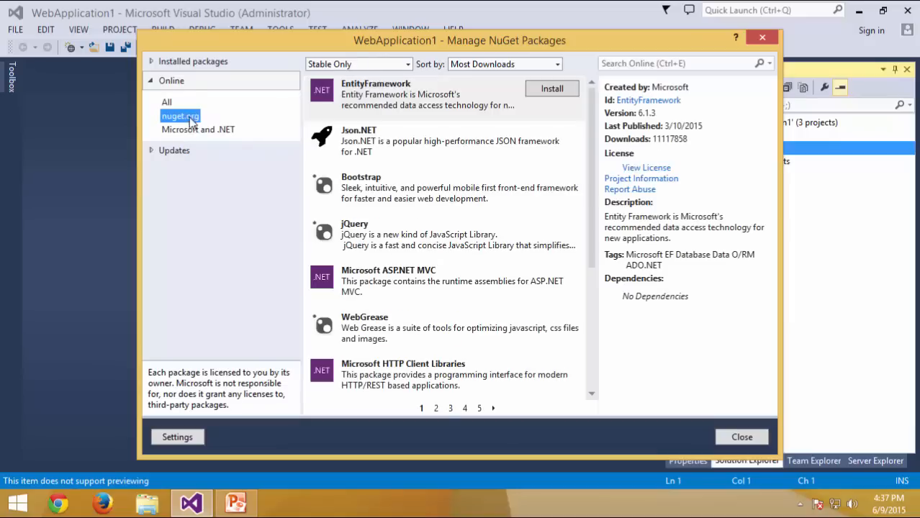
# Compare the online packages from Microsoft and .NET with those from nuget.org, ending on the All source.
pyautogui.click(192, 129)
pyautogui.click(189, 115)
pyautogui.click(188, 130)
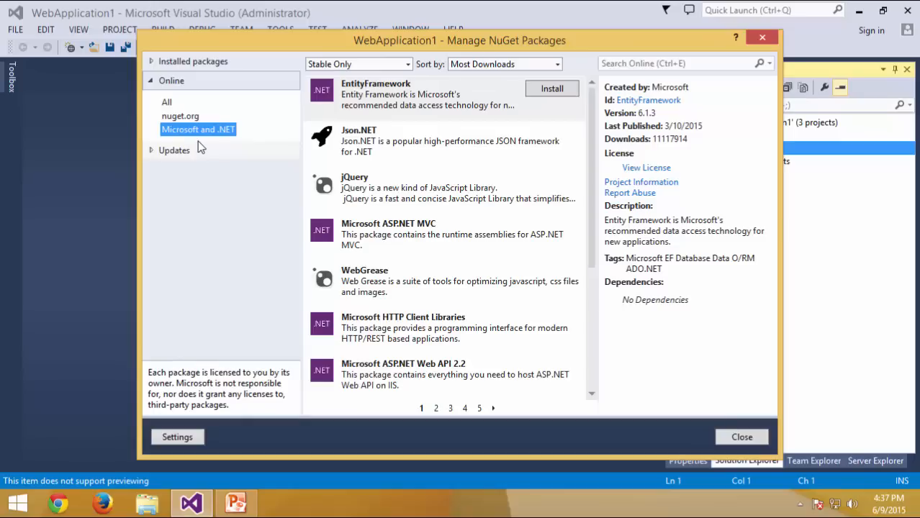
pyautogui.click(168, 103)
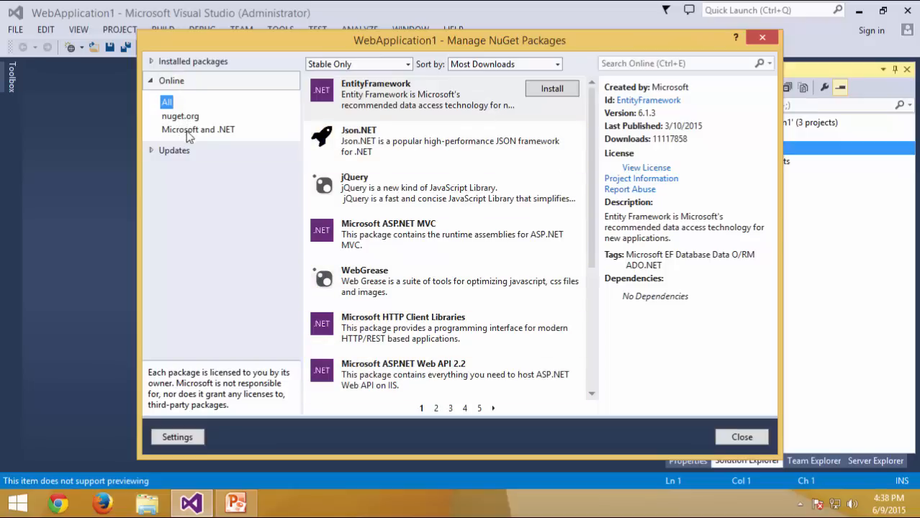
# Search the online packages for jquery and examine the details of the jQuery package.
pyautogui.click(664, 64)
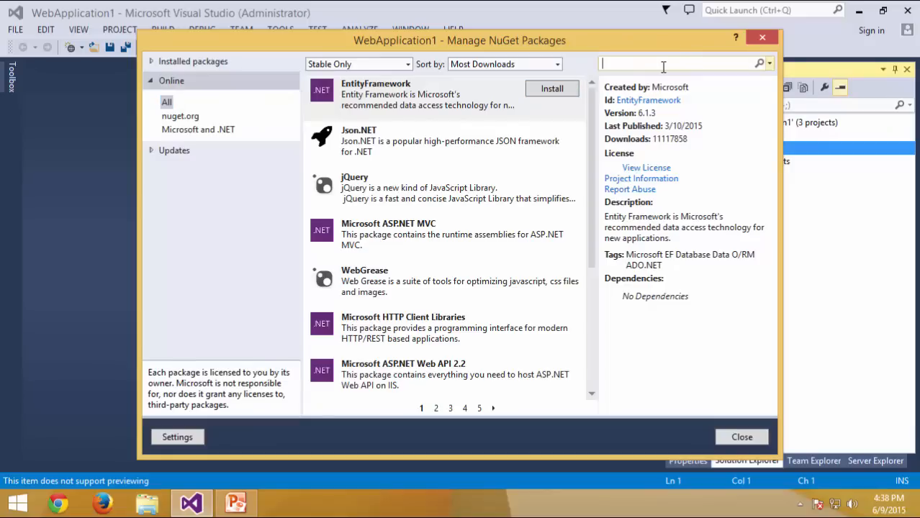
pyautogui.write('jquery')
pyautogui.press('Return')
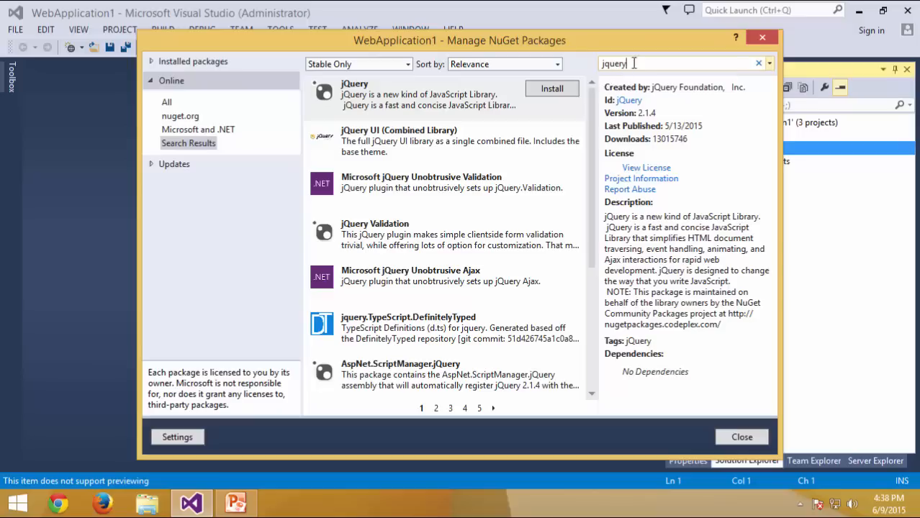
pyautogui.doubleClick(612, 64)
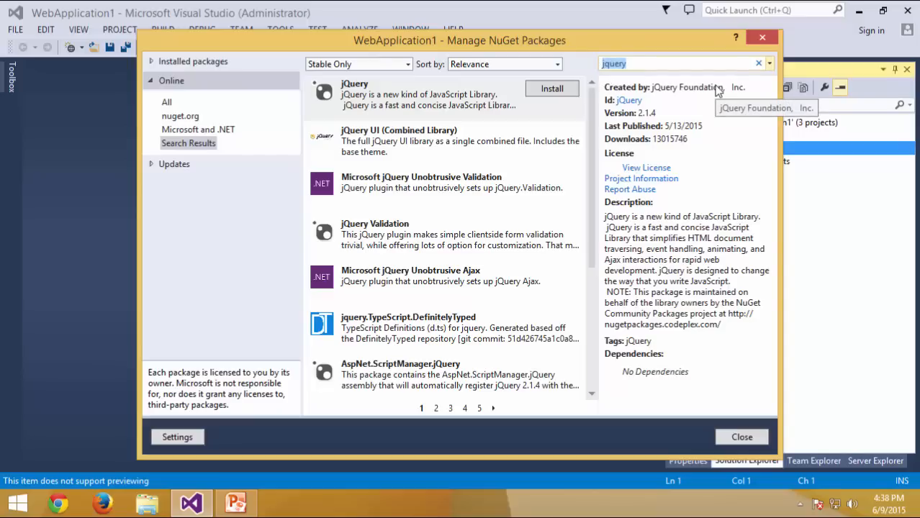
pyautogui.click(344, 95)
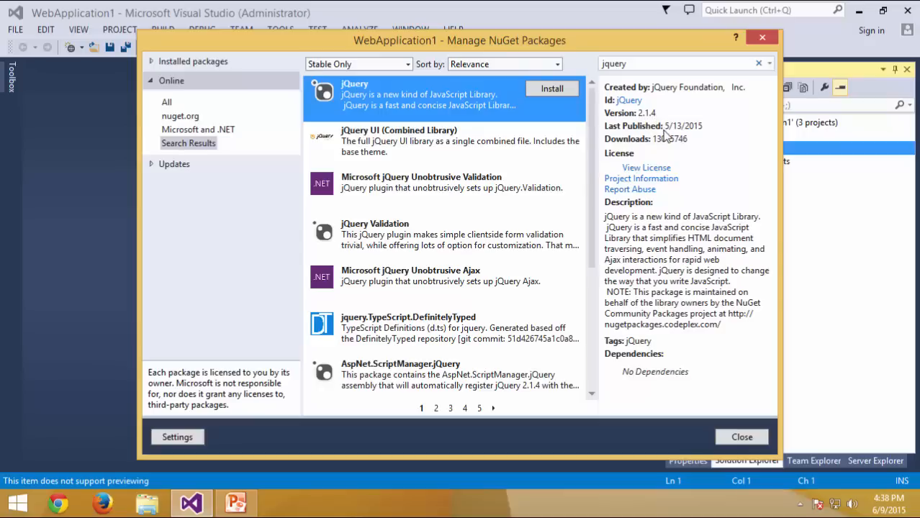
# Browse the further pages of jquery search results up to page 6.
pyautogui.click(435, 408)
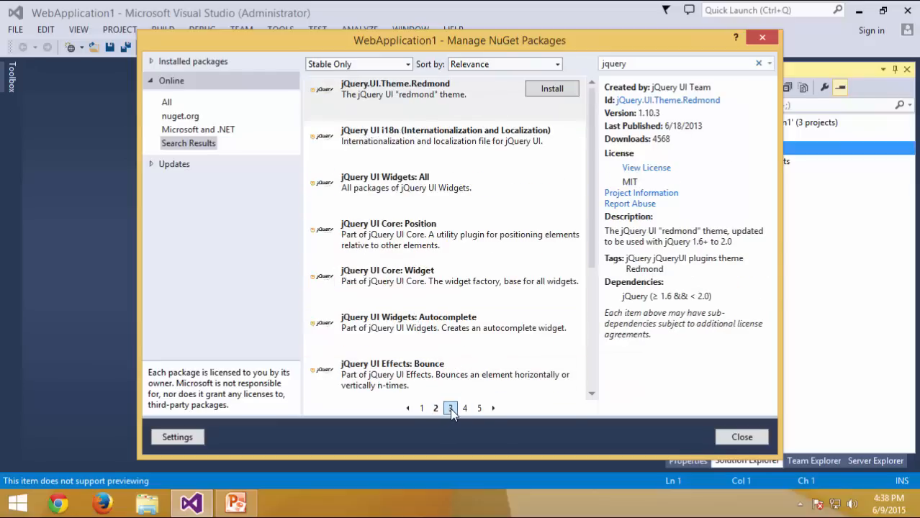
pyautogui.click(450, 409)
pyautogui.click(466, 409)
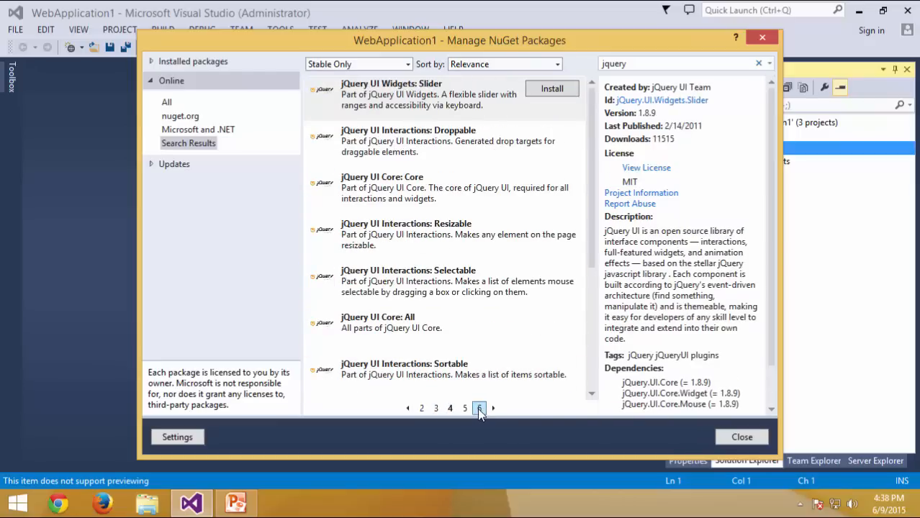
pyautogui.click(479, 408)
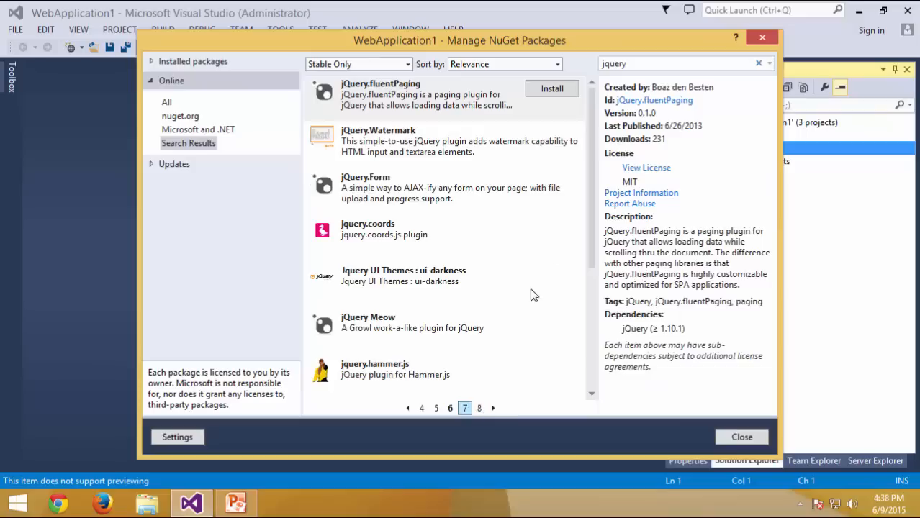
# Search the online packages for unity and compare the Unity and Unity.WebAPI packages, ending with Unity selected.
pyautogui.moveTo(657, 66); pyautogui.dragTo(584, 66)
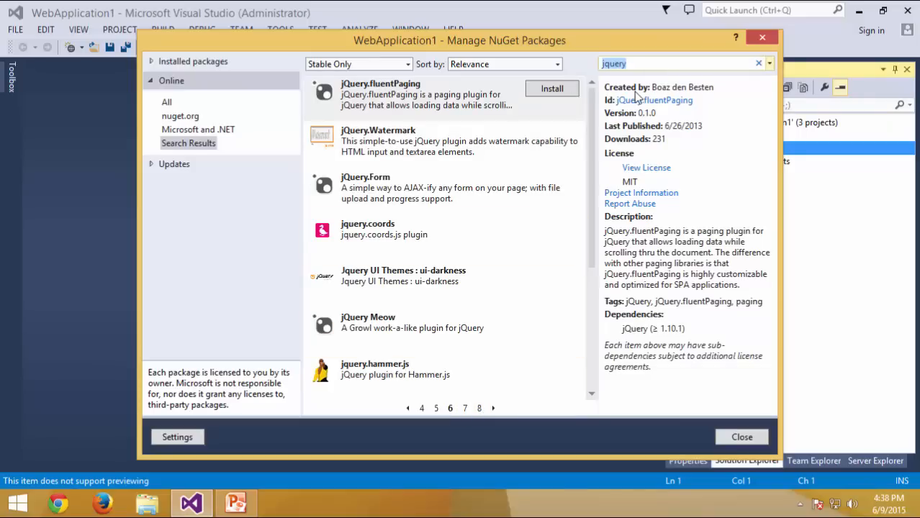
pyautogui.write('unity')
pyautogui.press('Return')
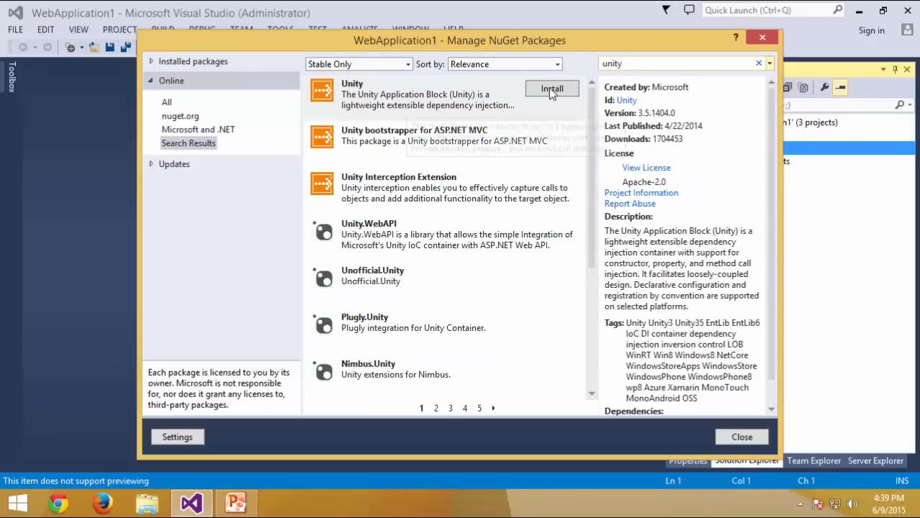
pyautogui.click(422, 93)
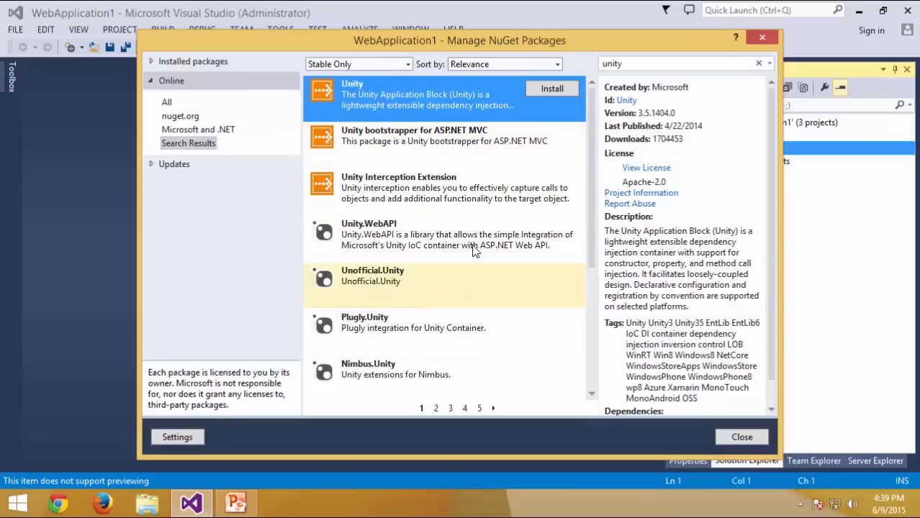
pyautogui.click(422, 241)
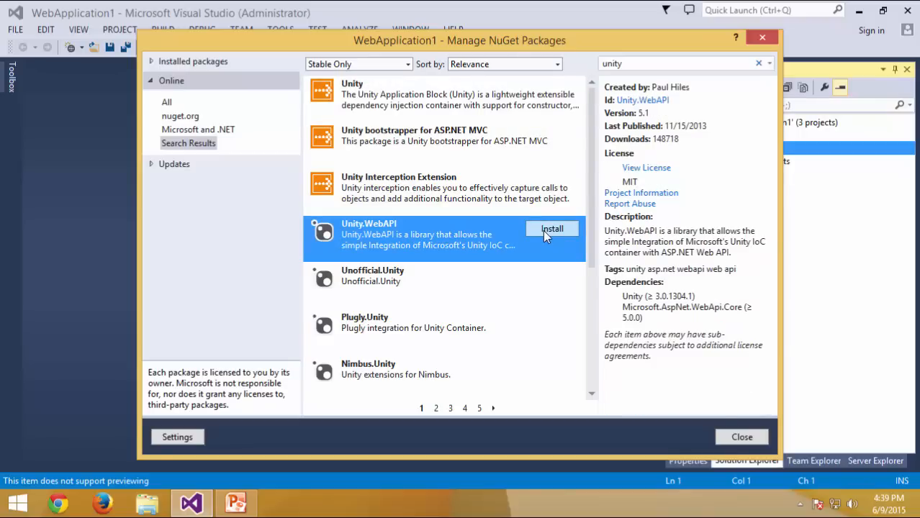
pyautogui.click(468, 105)
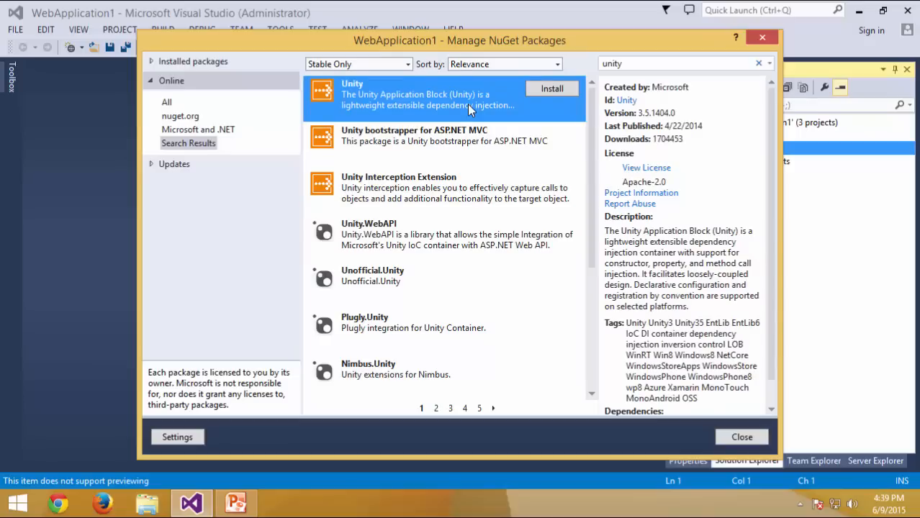
# Install the Unity package in WebApplication1, accept its license and close the package manager.
pyautogui.click(560, 96)
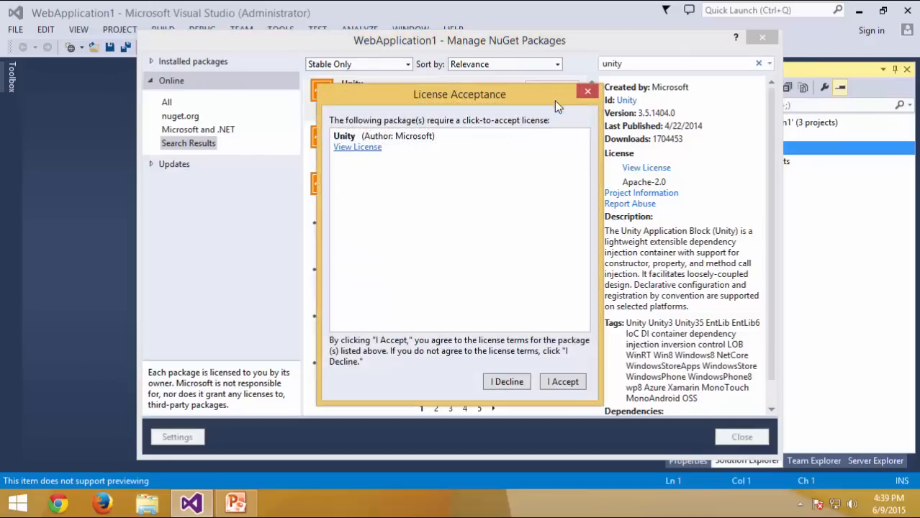
pyautogui.click(560, 383)
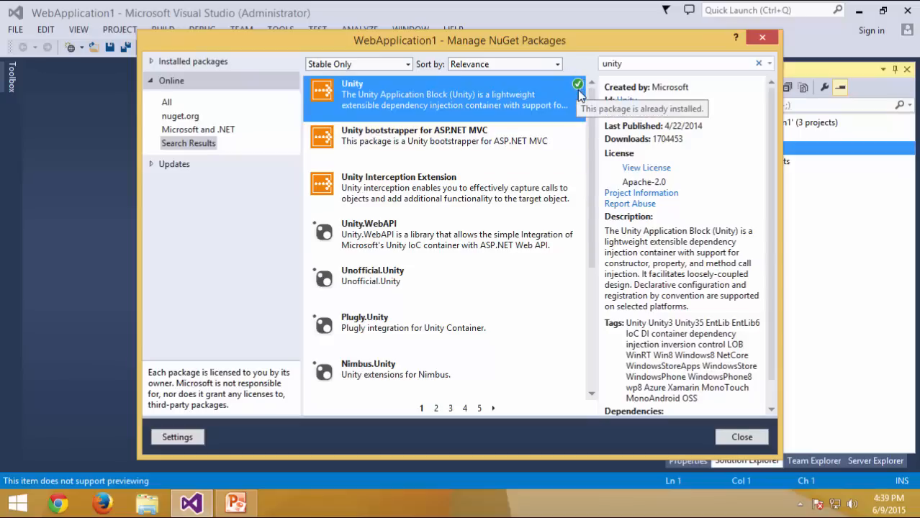
pyautogui.click(743, 437)
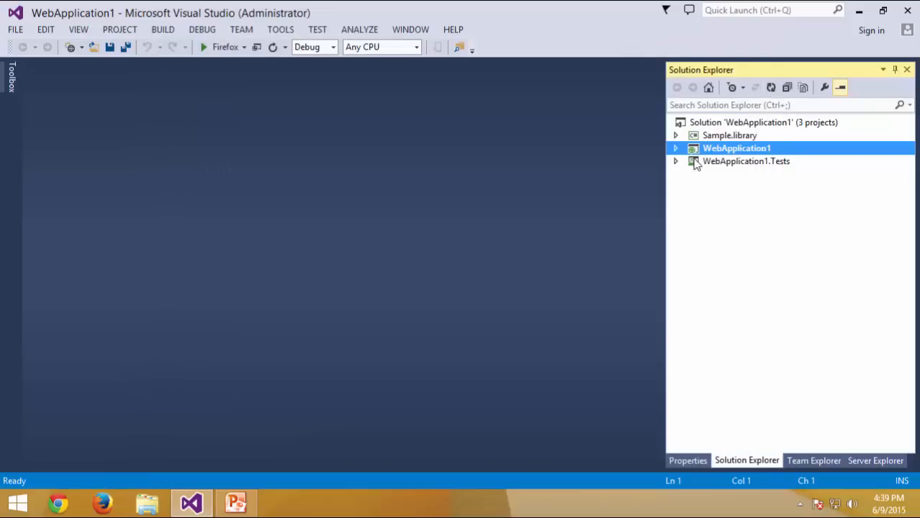
# Check the references of the WebApplication1 project for the Unity assemblies, then collapse the list.
pyautogui.click(676, 149)
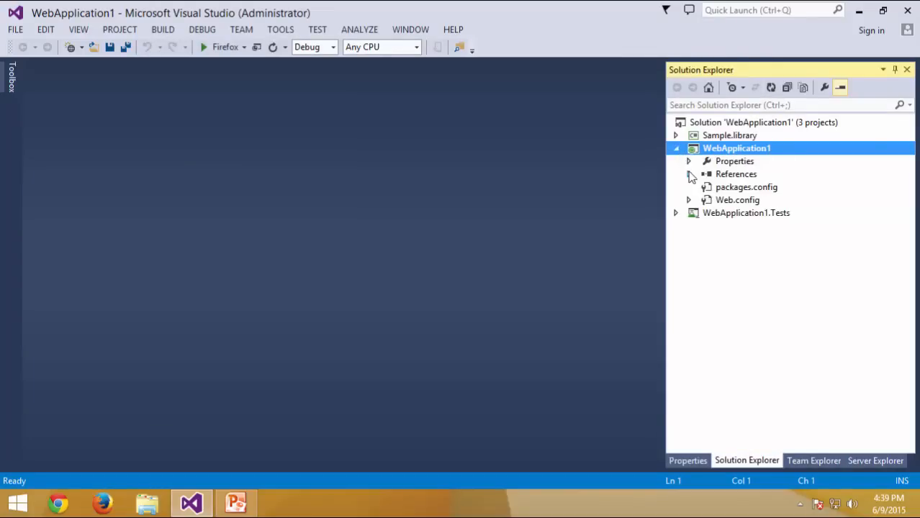
pyautogui.click(689, 175)
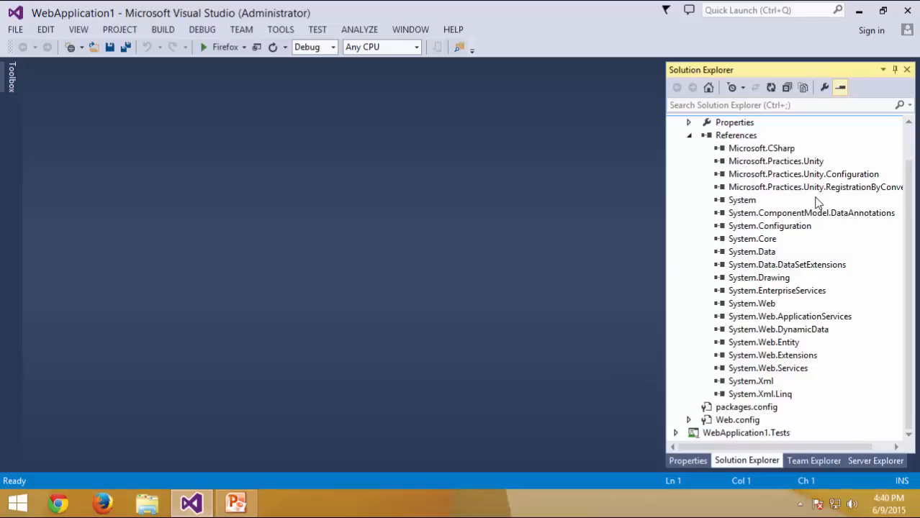
pyautogui.click(689, 137)
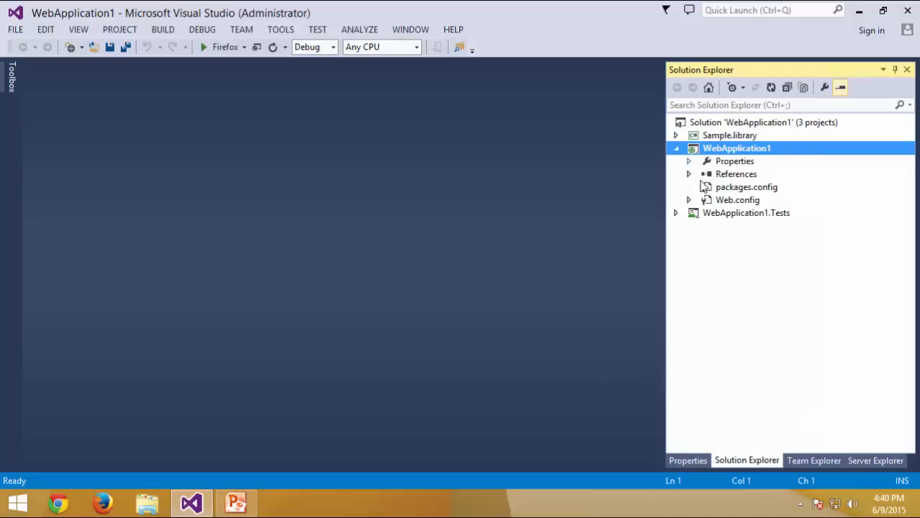
# Open WebApplication1's packages.config and examine its Unity package entry.
pyautogui.click(747, 190)
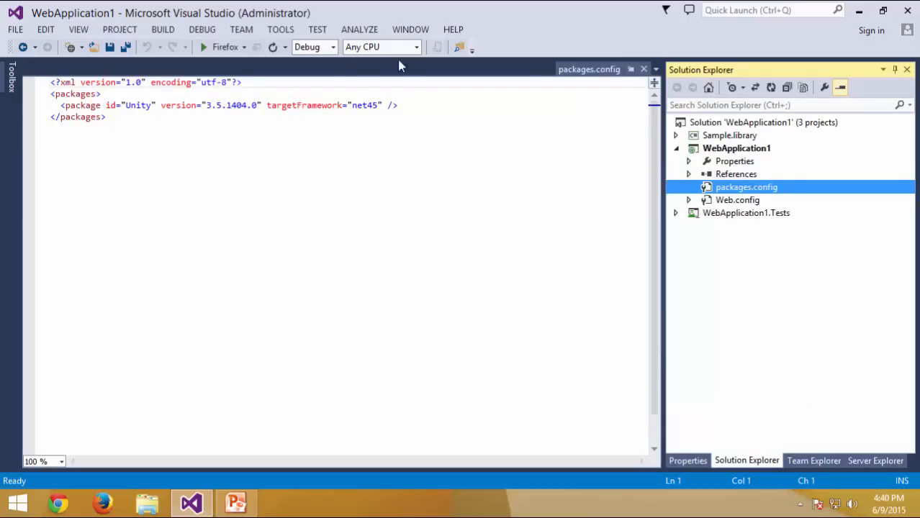
pyautogui.click(427, 107)
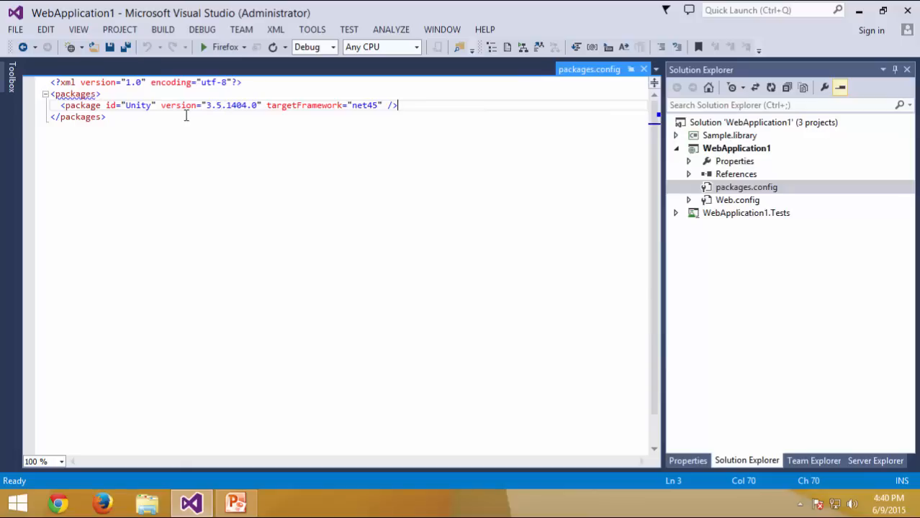
pyautogui.moveTo(115, 118); pyautogui.dragTo(38, 82)
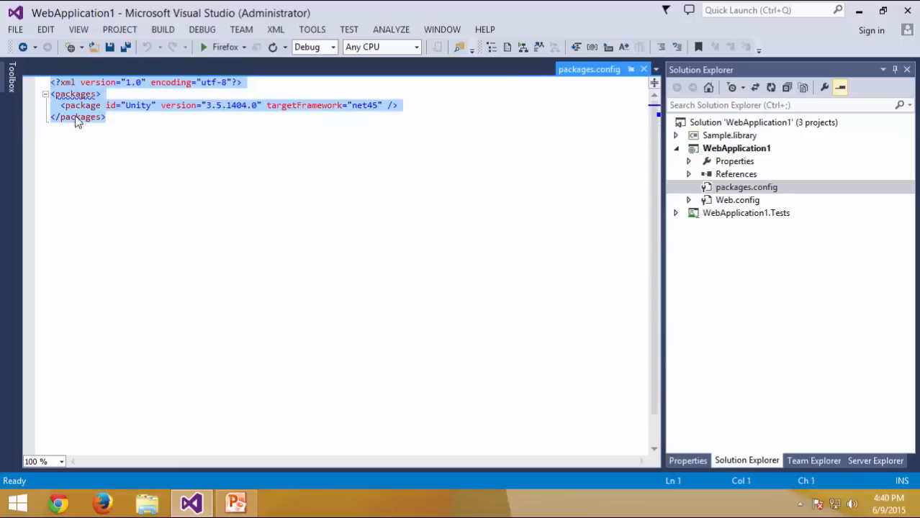
pyautogui.click(127, 129)
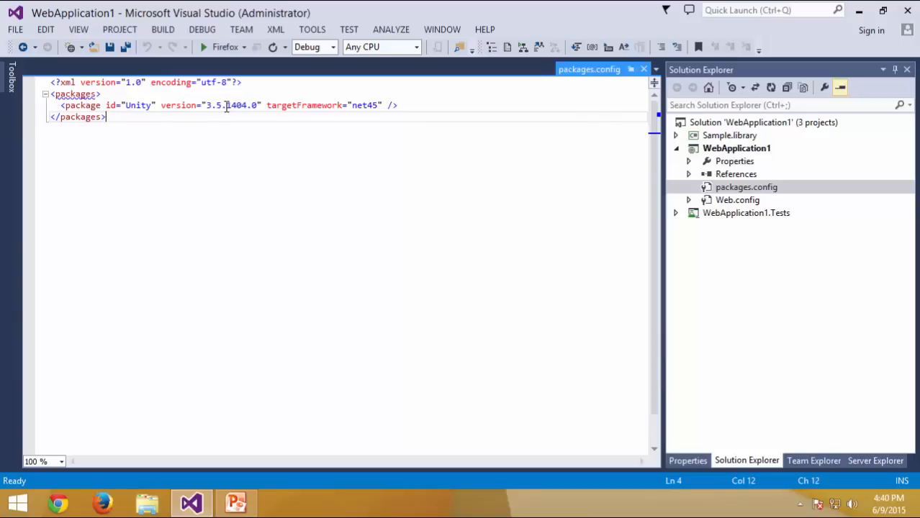
# Expand the Sample.library and WebApplication1.Tests projects to compare their contents with WebApplication1.
pyautogui.click(675, 136)
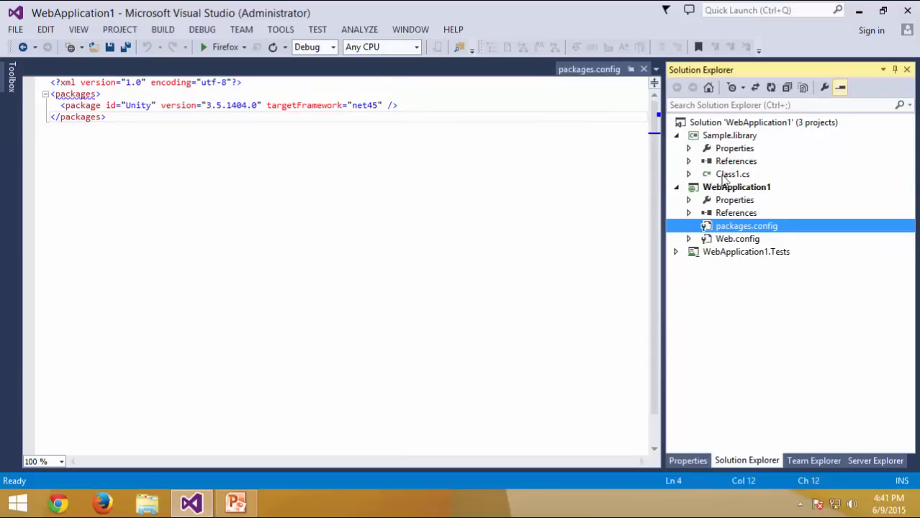
pyautogui.click(676, 253)
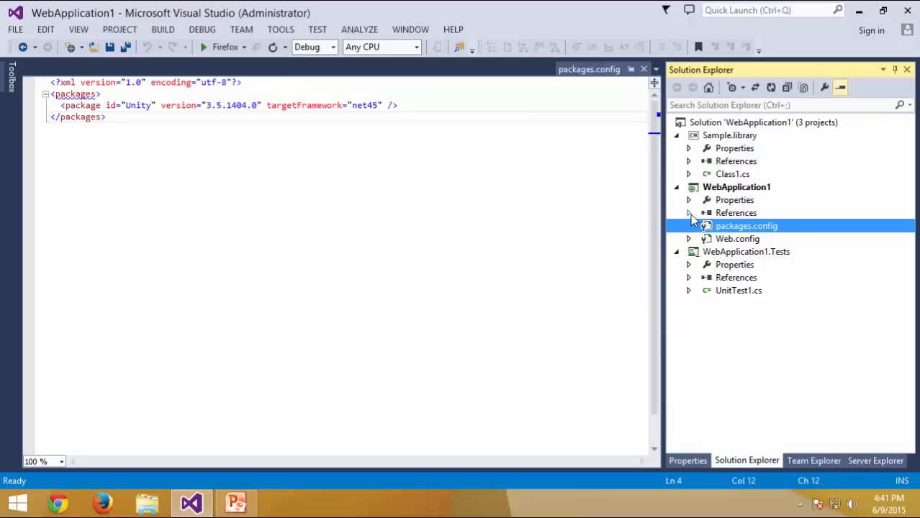
pyautogui.click(741, 190)
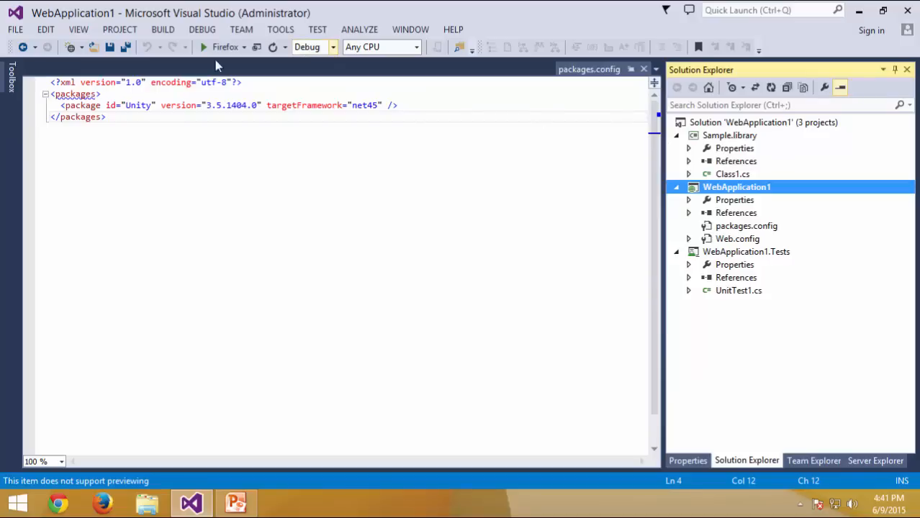
# Open the solution's folder in File Explorer, look over its contents and go into the packages folder.
pyautogui.rightClick(713, 124)
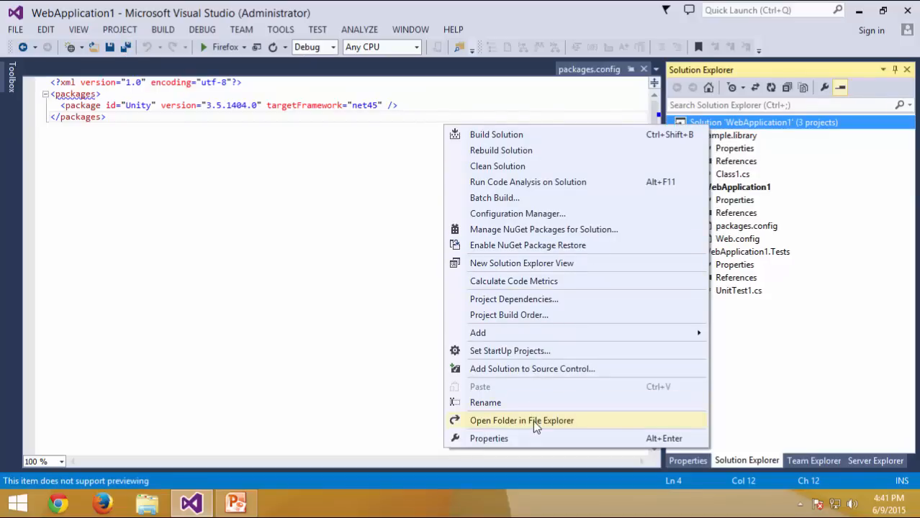
pyautogui.click(534, 422)
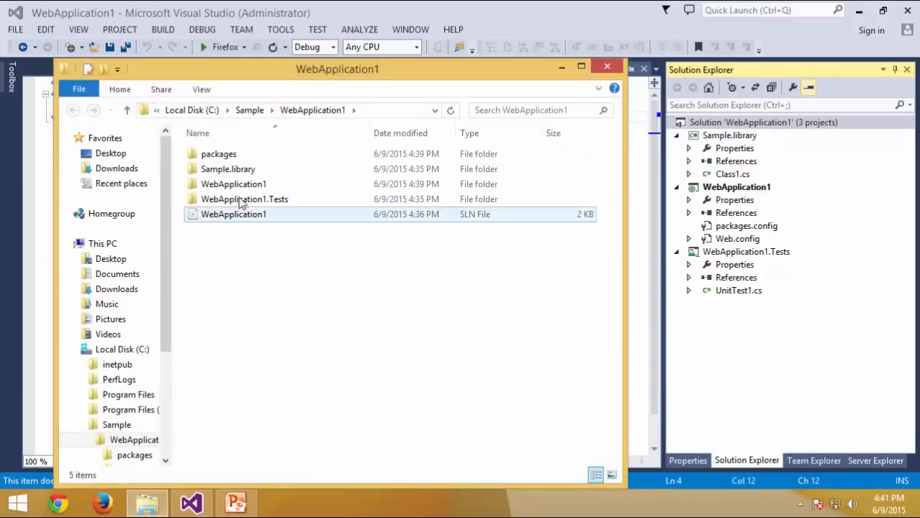
pyautogui.click(228, 161)
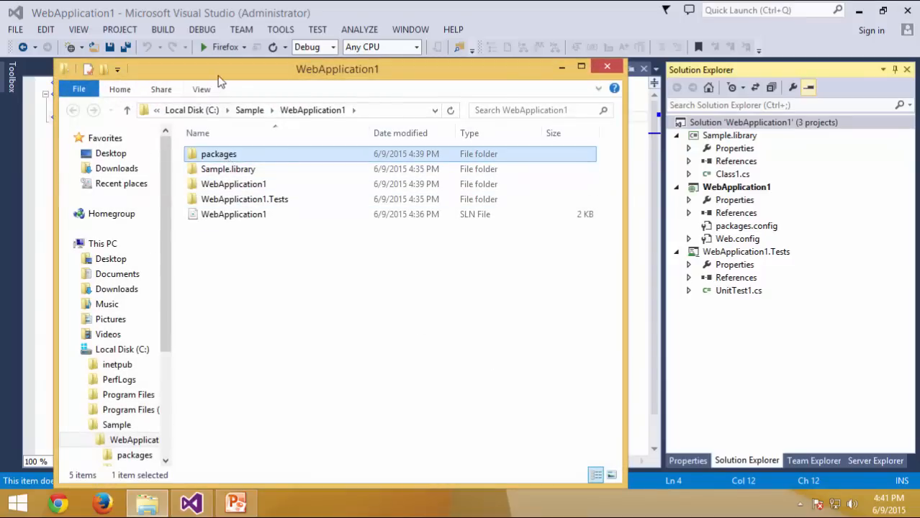
pyautogui.moveTo(218, 76); pyautogui.dragTo(342, 134)
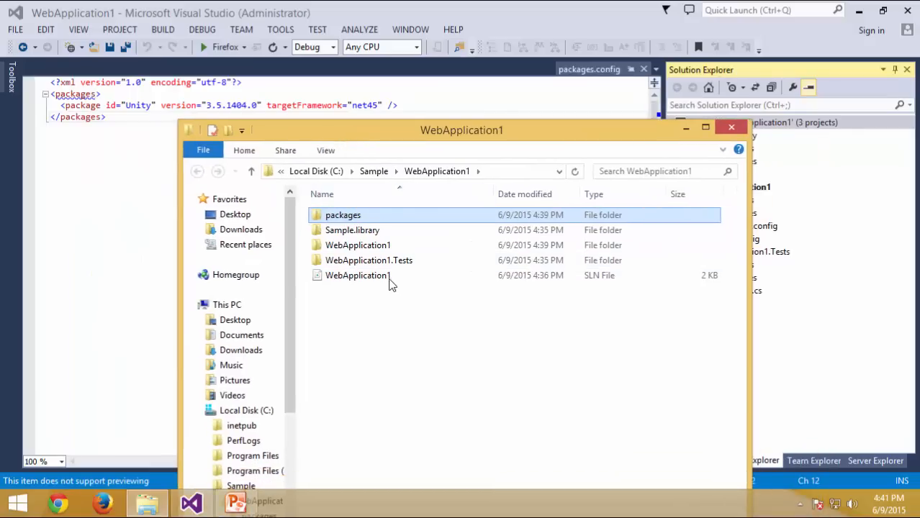
pyautogui.keyDown('ctrl'); pyautogui.click(364, 232); pyautogui.keyUp('ctrl')
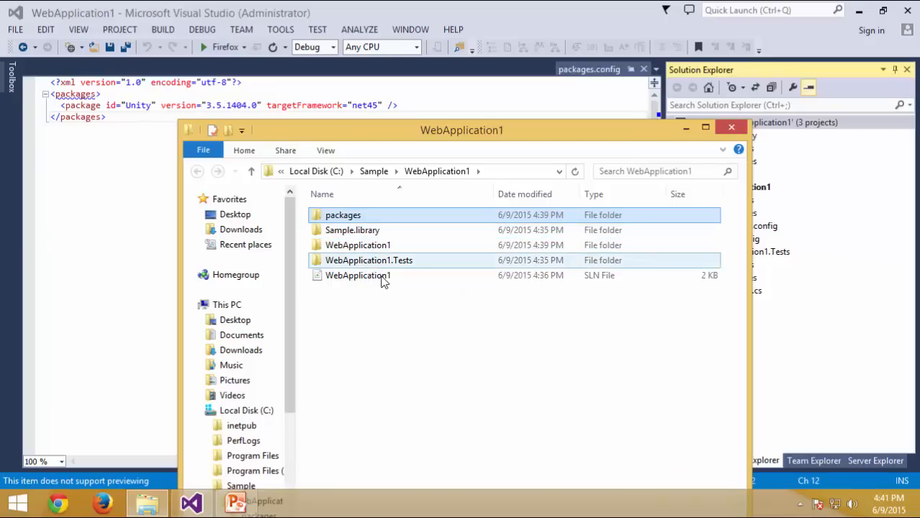
pyautogui.click(382, 280)
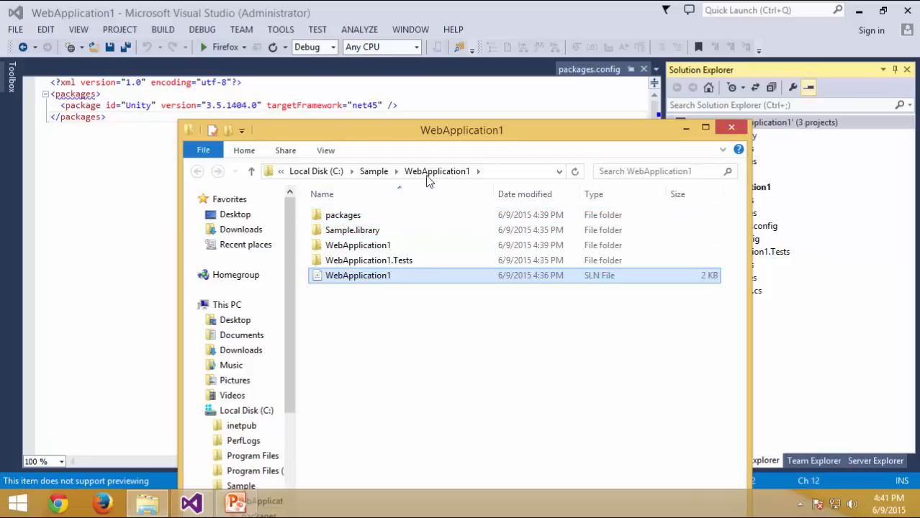
pyautogui.click(349, 217)
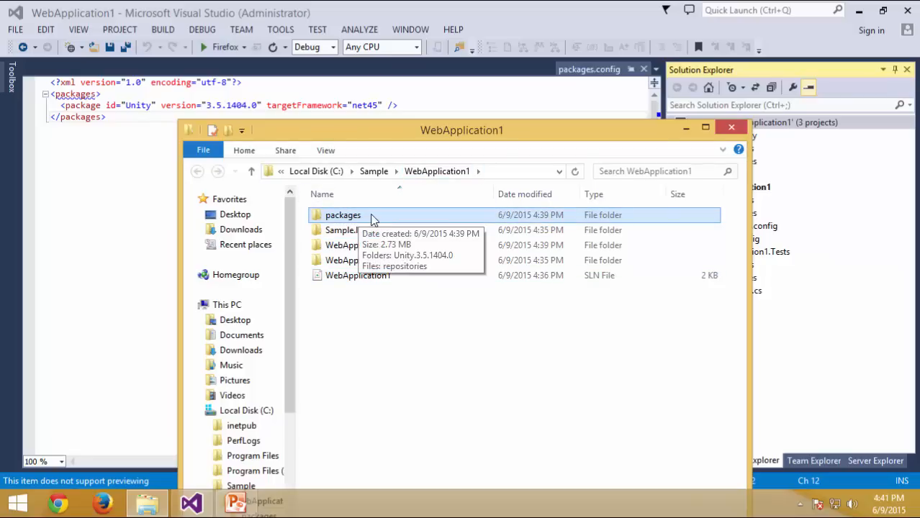
pyautogui.doubleClick(373, 217)
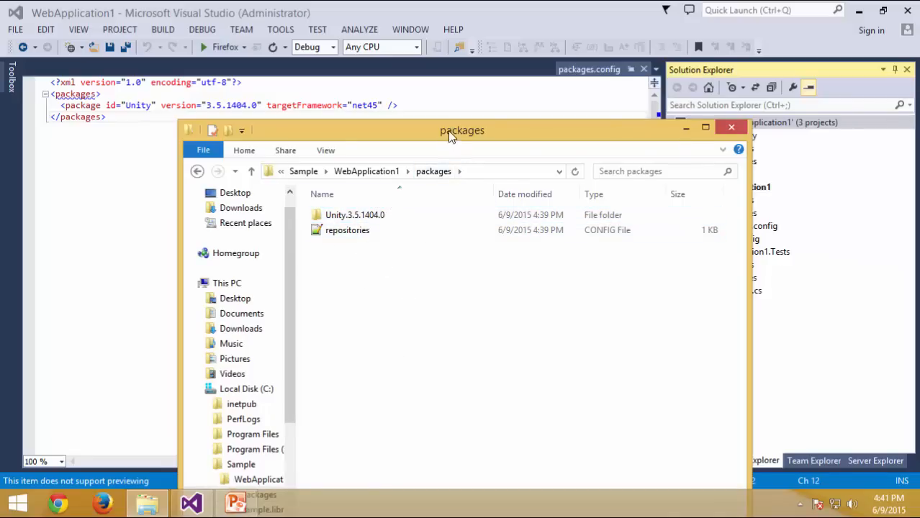
# Go into the Unity.3.5.1404.0 package's lib\net45 folder and move the window clear of the Solution Explorer.
pyautogui.moveTo(448, 130); pyautogui.dragTo(435, 182)
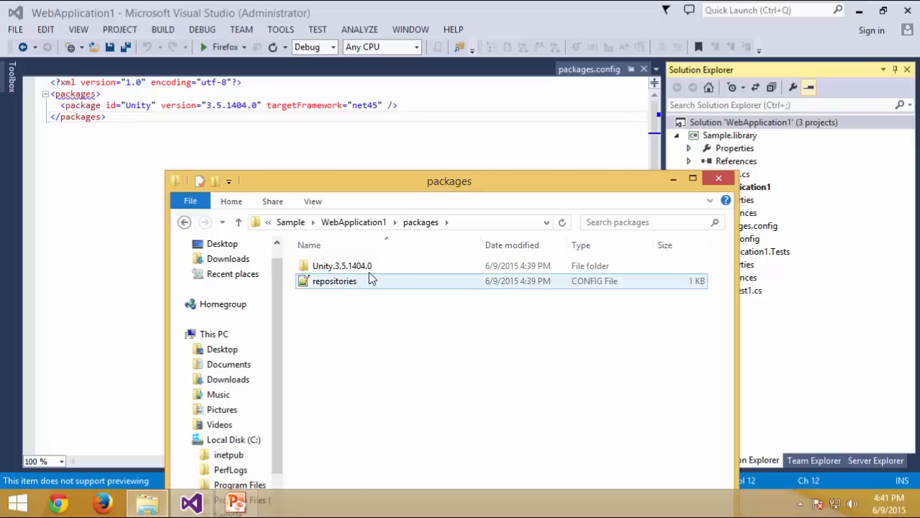
pyautogui.moveTo(366, 272)
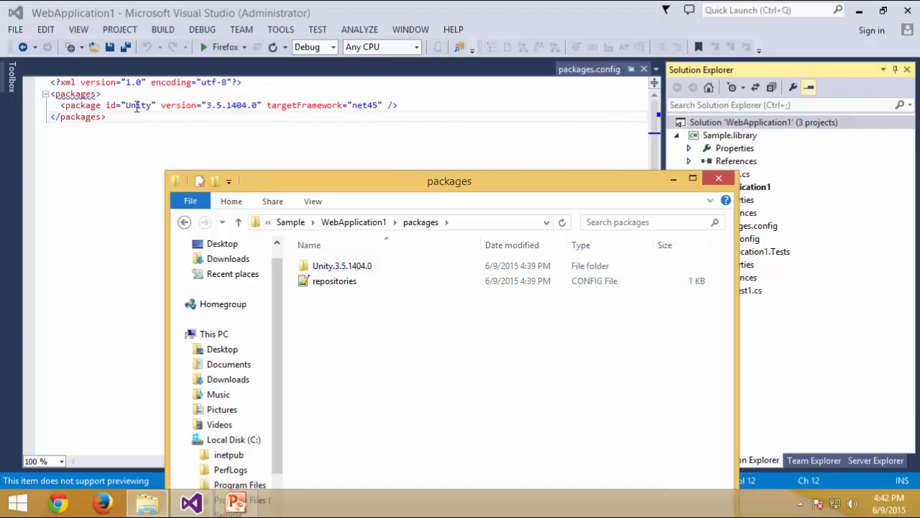
pyautogui.doubleClick(327, 267)
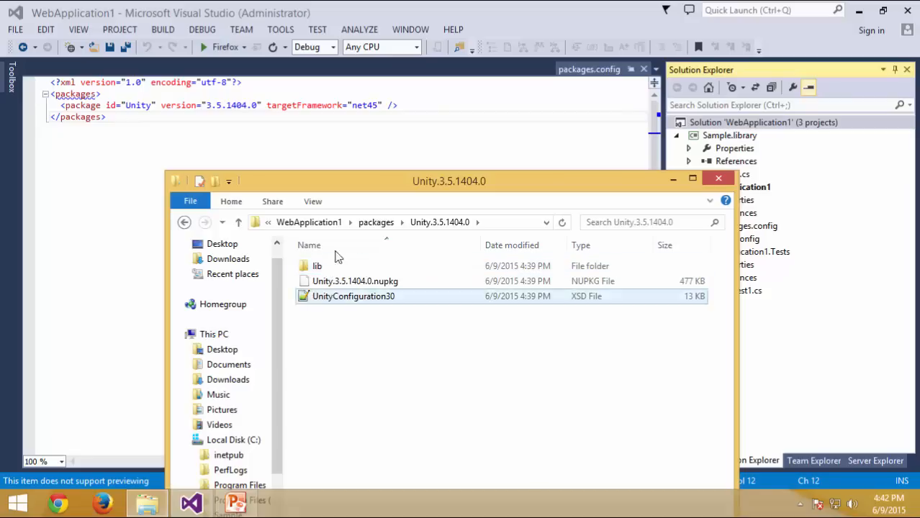
pyautogui.click(345, 271)
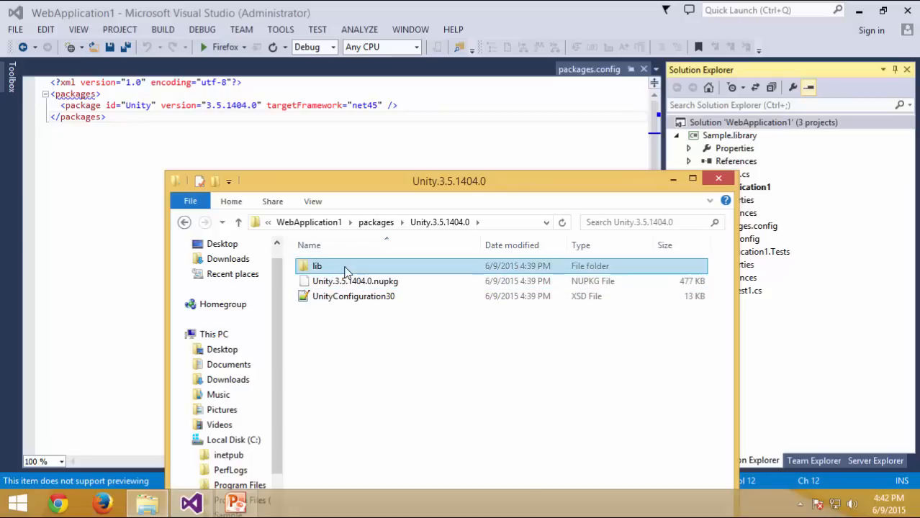
pyautogui.doubleClick(304, 268)
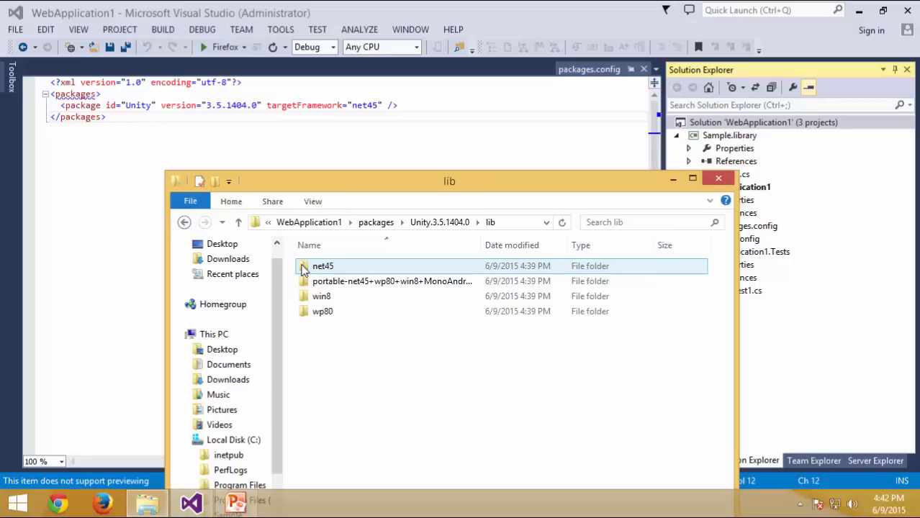
pyautogui.doubleClick(304, 268)
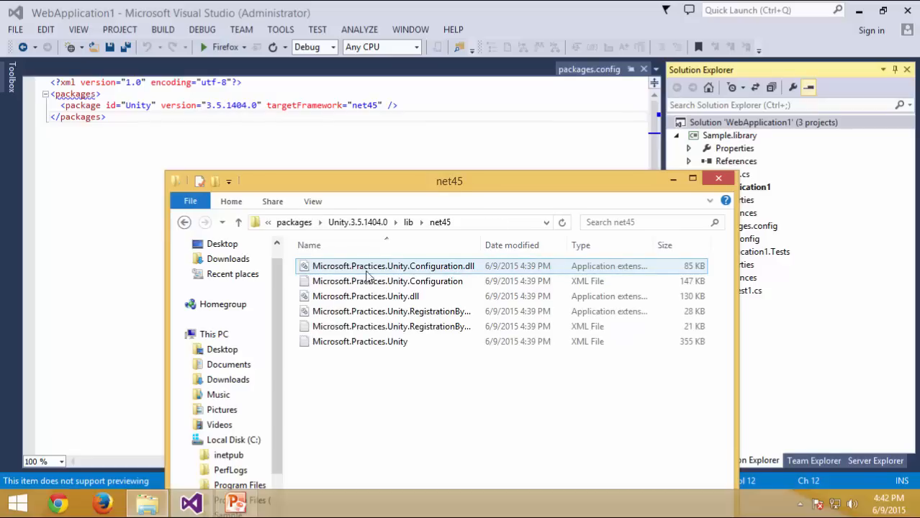
pyautogui.moveTo(497, 187); pyautogui.dragTo(365, 139)
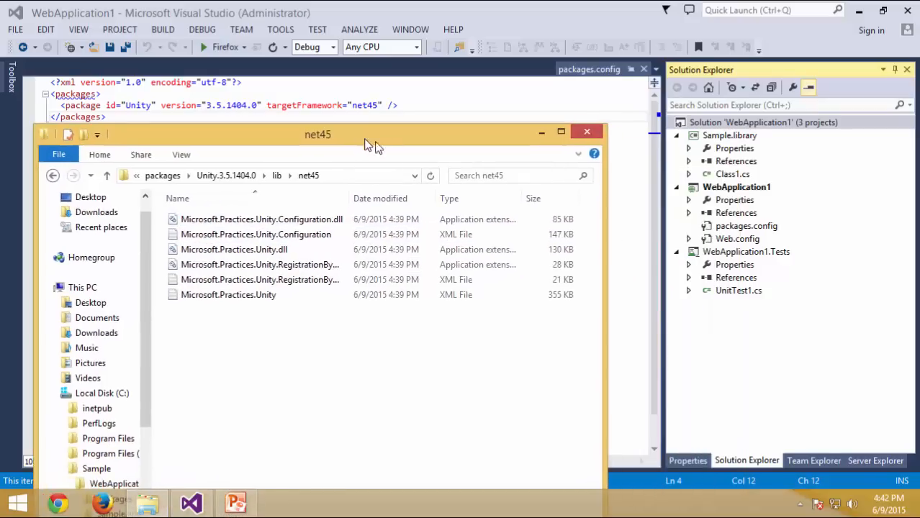
# Expand WebApplication1's references in Visual Studio and compare the Unity assemblies with the files in File Explorer's net45 folder.
pyautogui.click(690, 213)
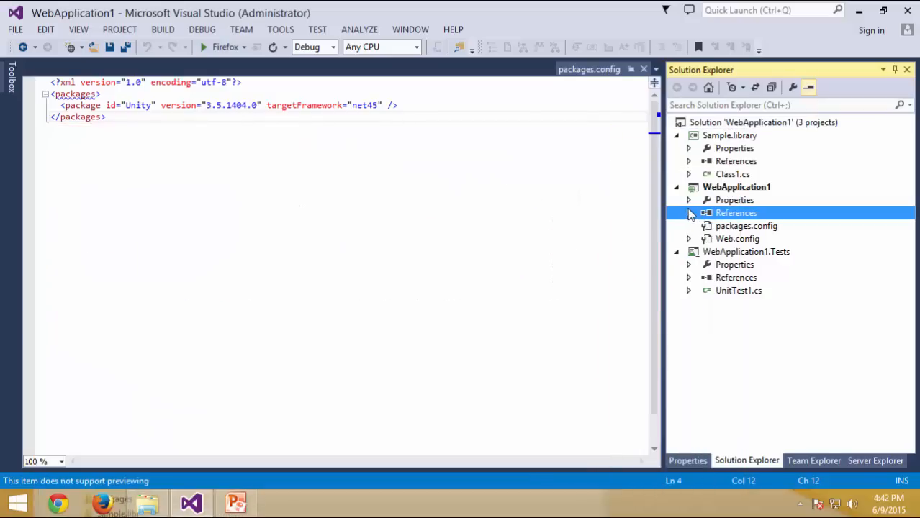
pyautogui.click(690, 212)
pyautogui.click(785, 149)
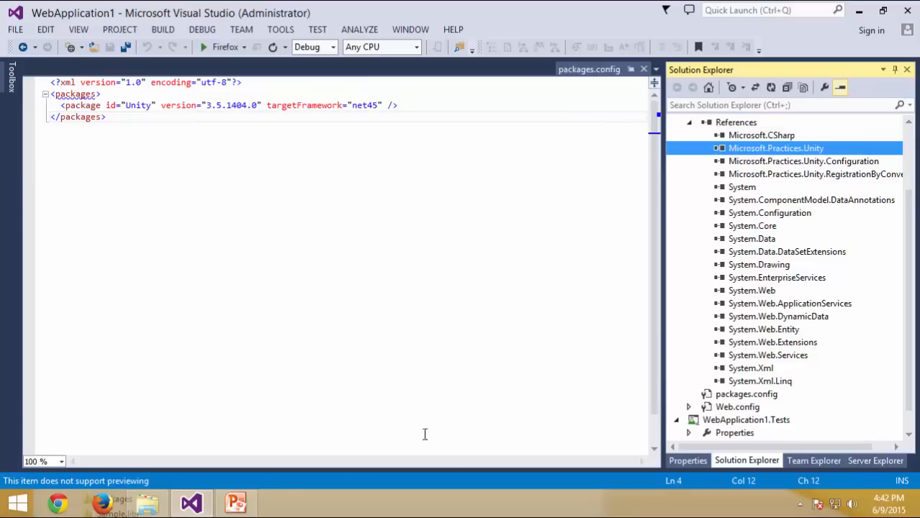
pyautogui.click(150, 507)
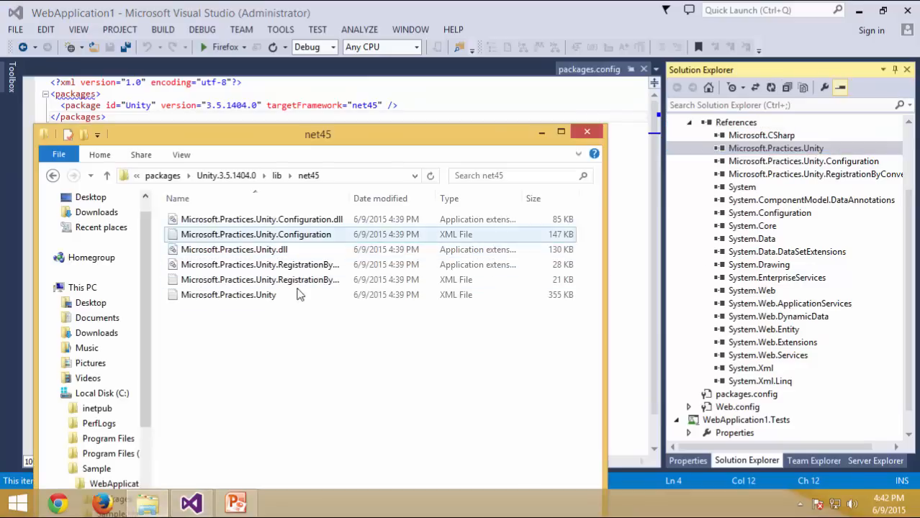
# Return to the Unity.3.5.1404.0 folder and compare the Unity.3.5.1404.0.nupkg file with the lib folder's contents.
pyautogui.click(236, 176)
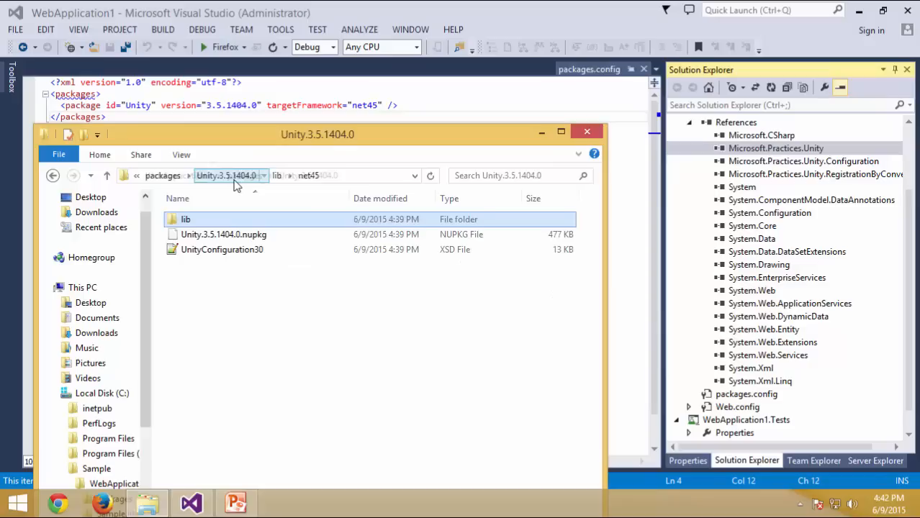
pyautogui.click(244, 241)
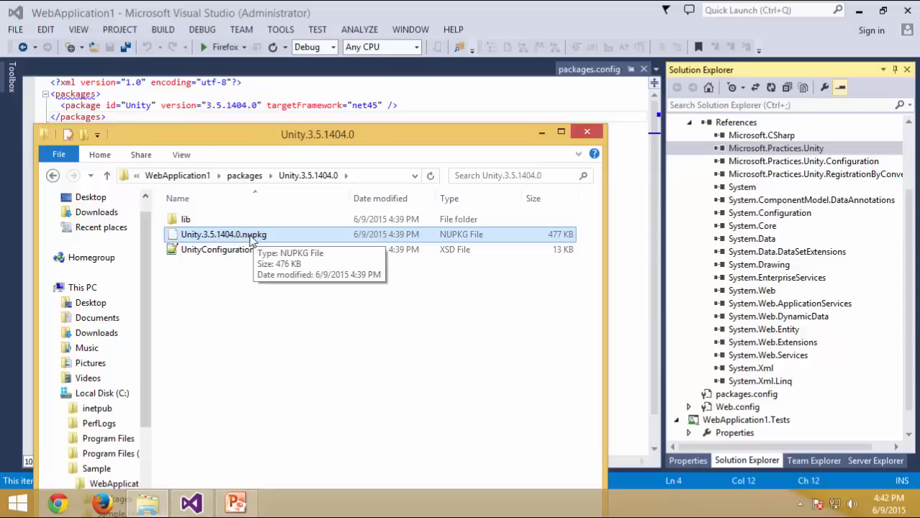
pyautogui.keyDown('ctrl'); pyautogui.click(187, 220); pyautogui.keyUp('ctrl')
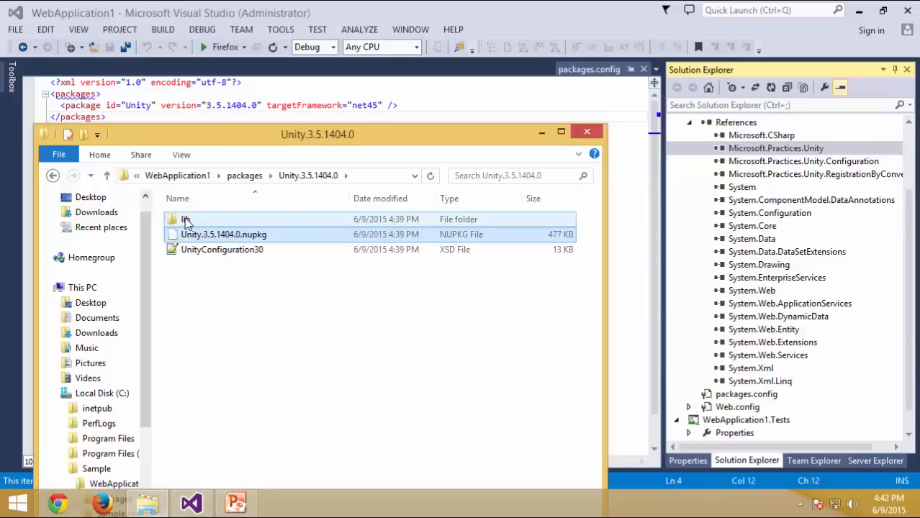
pyautogui.doubleClick(186, 220)
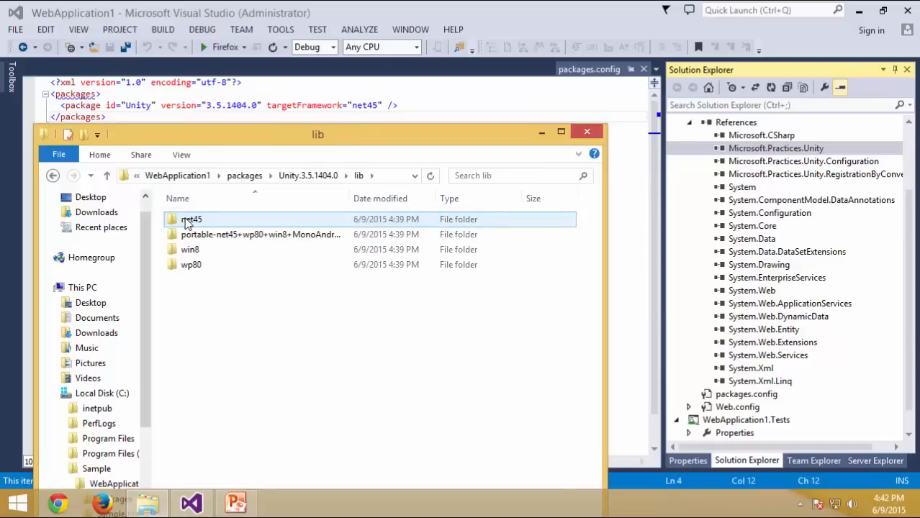
pyautogui.click(308, 175)
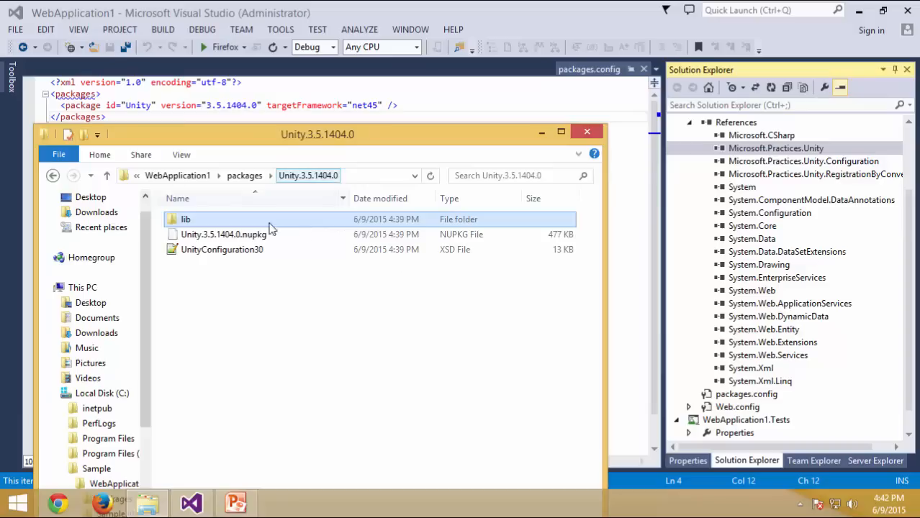
pyautogui.click(244, 236)
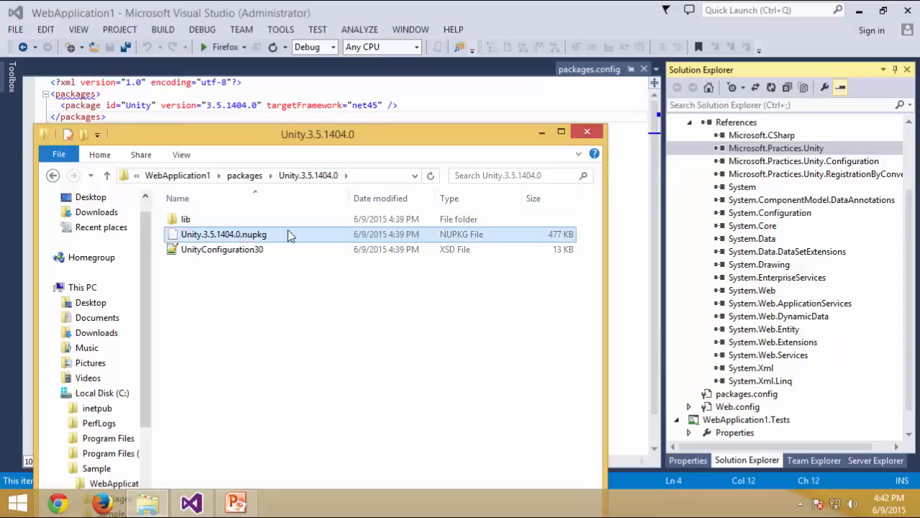
# Look into the portable-net45 folder under lib, then return to Unity.3.5.1404.0 and select its nupkg file.
pyautogui.doubleClick(191, 219)
pyautogui.click(245, 234)
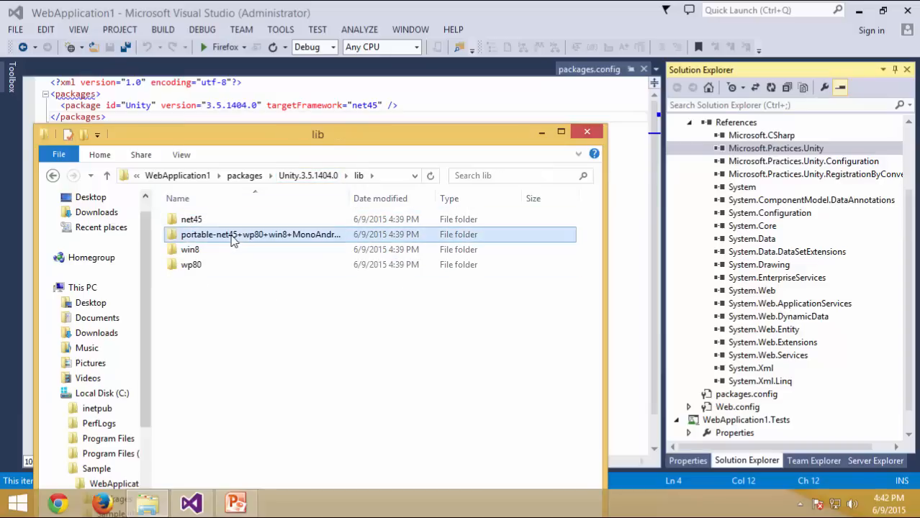
pyautogui.doubleClick(231, 237)
pyautogui.click(150, 178)
pyautogui.click(308, 175)
pyautogui.click(256, 235)
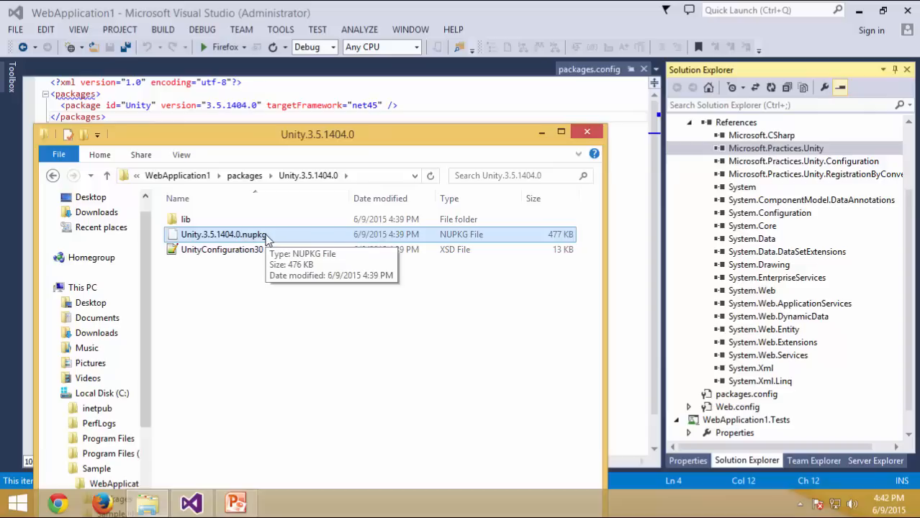
# Look over the framework folders inside lib again, then return to the package folder and close File Explorer.
pyautogui.doubleClick(190, 218)
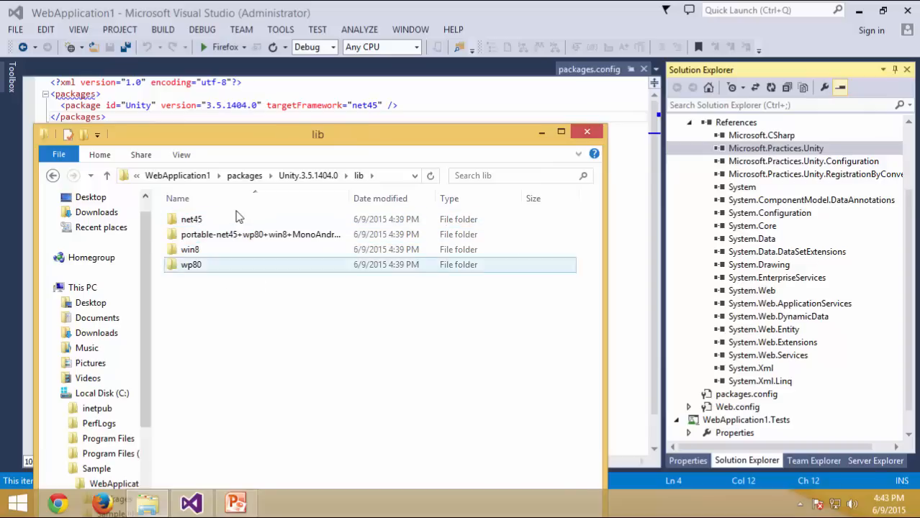
pyautogui.click(295, 176)
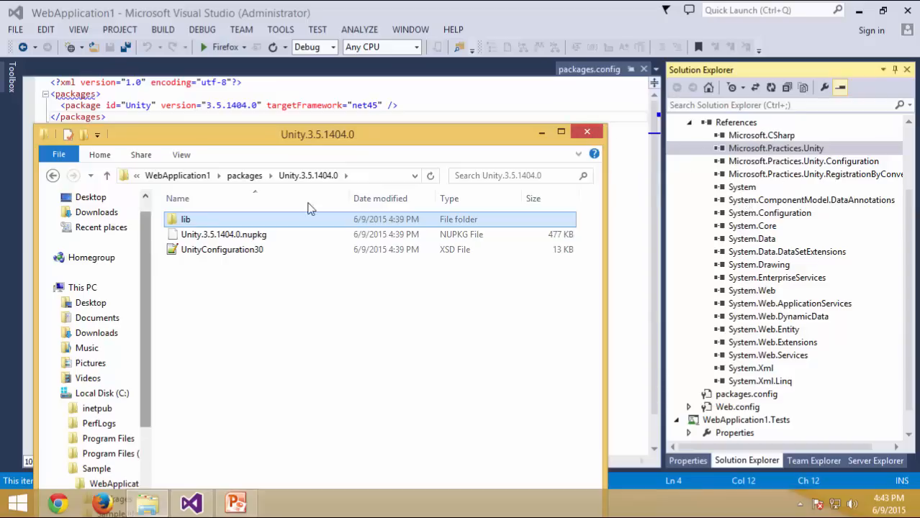
pyautogui.click(587, 132)
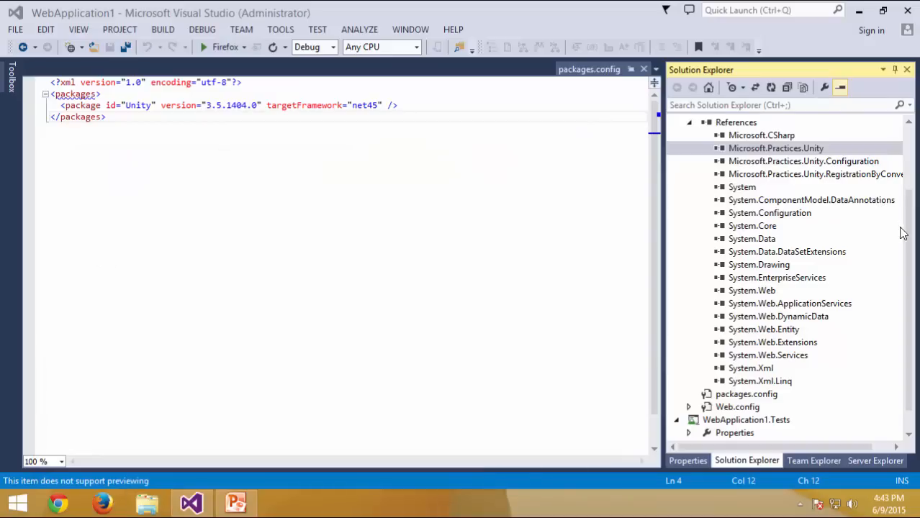
# Collapse WebApplication1's references and open its Web.config to examine the configuration.
pyautogui.scroll(2, 913, 190)
pyautogui.scroll(1, 913, 189)
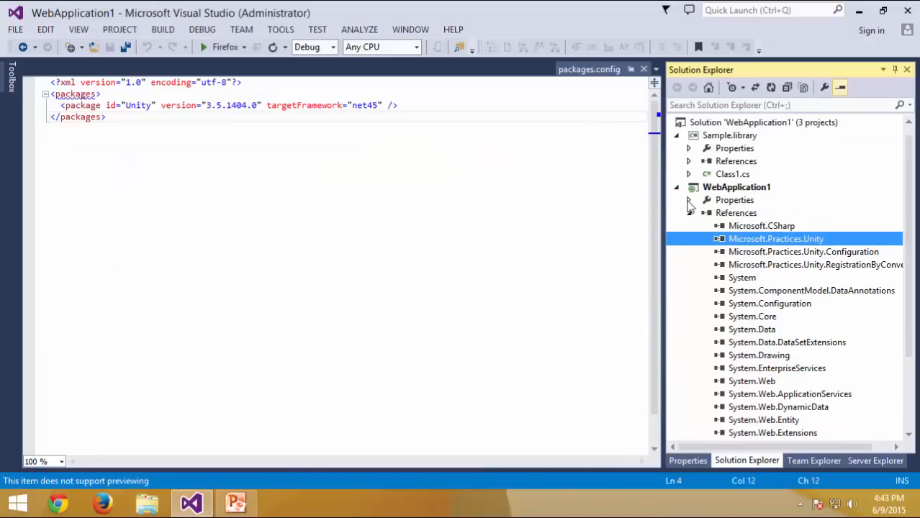
pyautogui.click(689, 213)
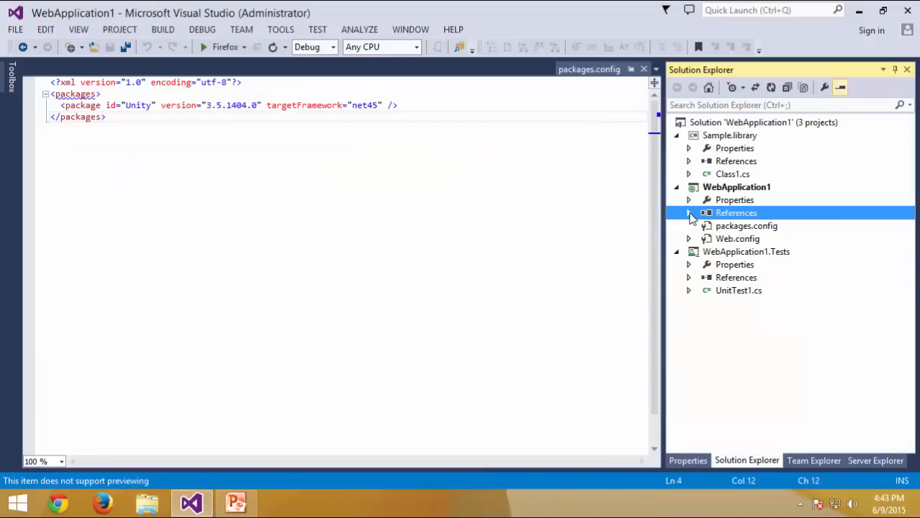
pyautogui.doubleClick(733, 241)
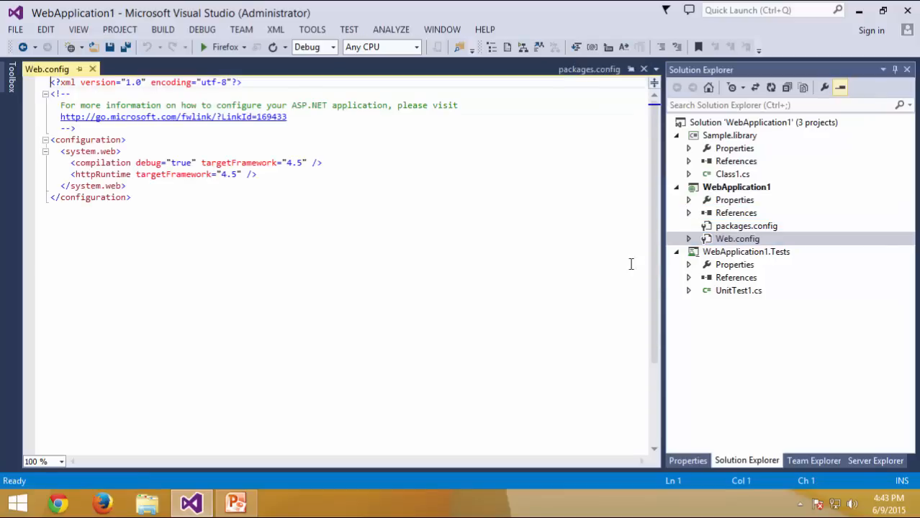
pyautogui.doubleClick(722, 242)
# Recheck WebApplication1's reference list, collapse it and open packages.config to review the Unity entry.
pyautogui.click(689, 213)
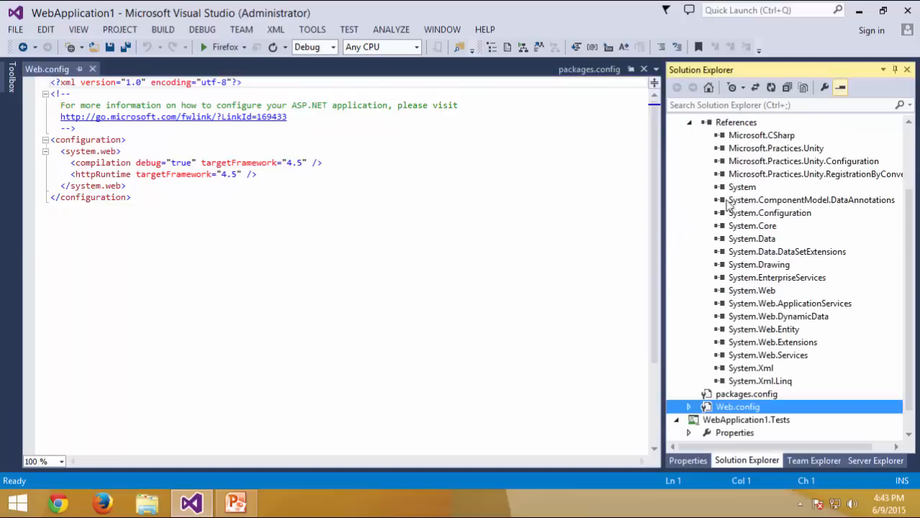
pyautogui.click(688, 122)
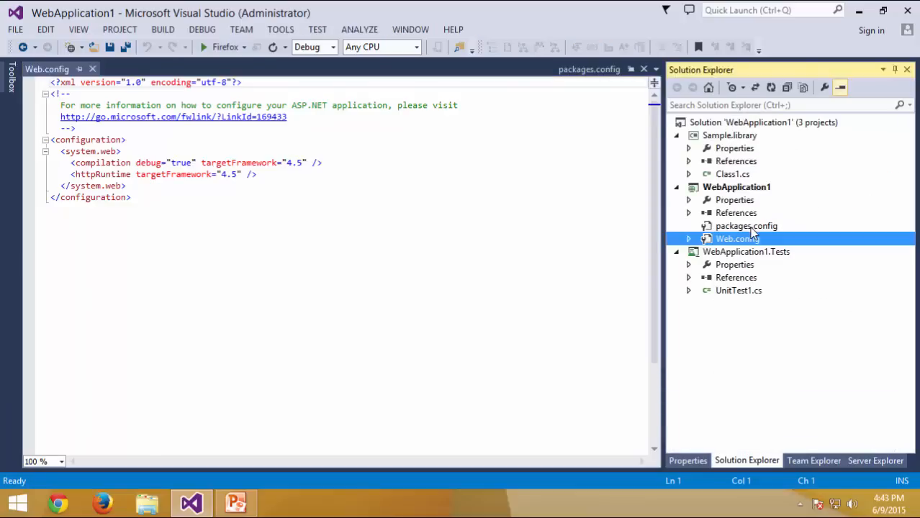
pyautogui.doubleClick(750, 227)
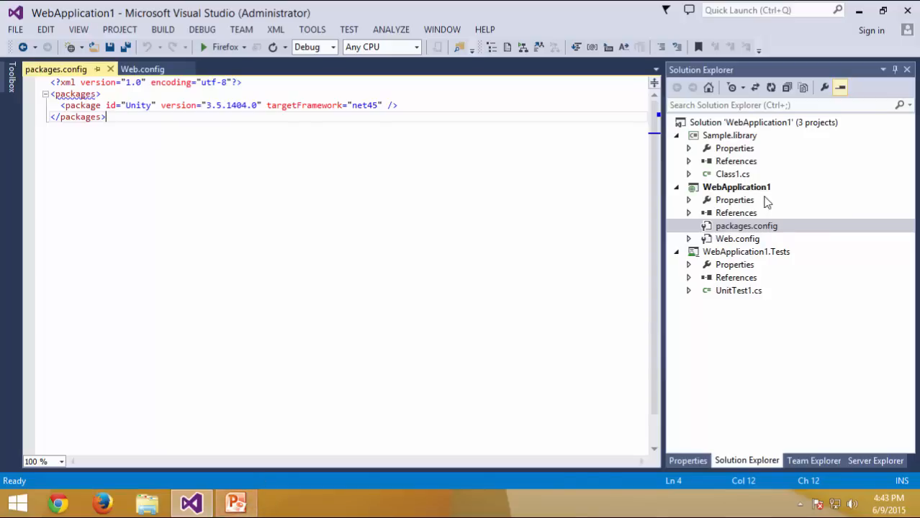
# Open WebApplication1's folder in File Explorer, check the solution's packages folder one level up, and return to Visual Studio.
pyautogui.rightClick(758, 190)
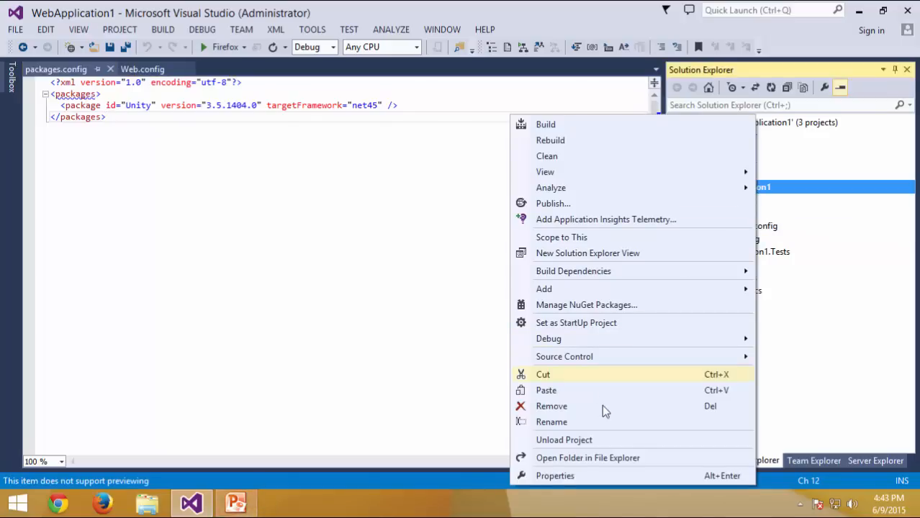
pyautogui.click(608, 458)
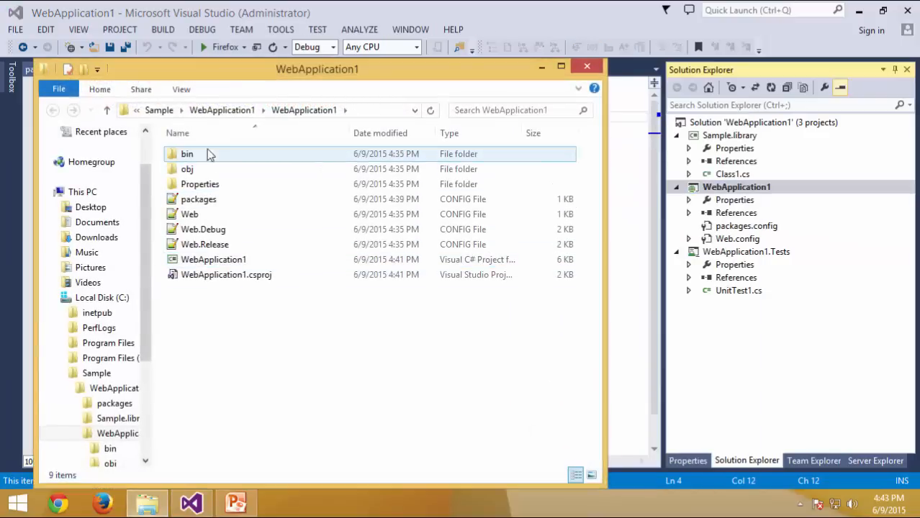
pyautogui.click(225, 110)
pyautogui.doubleClick(222, 153)
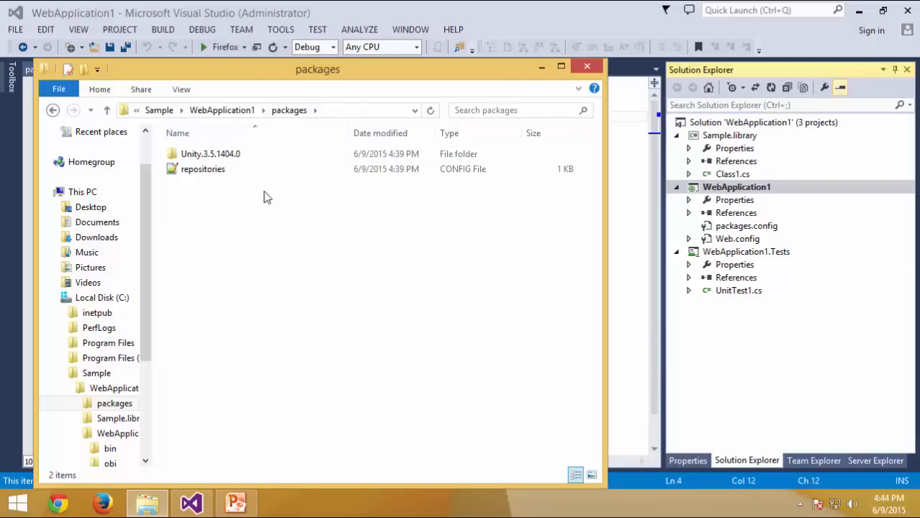
pyautogui.click(616, 253)
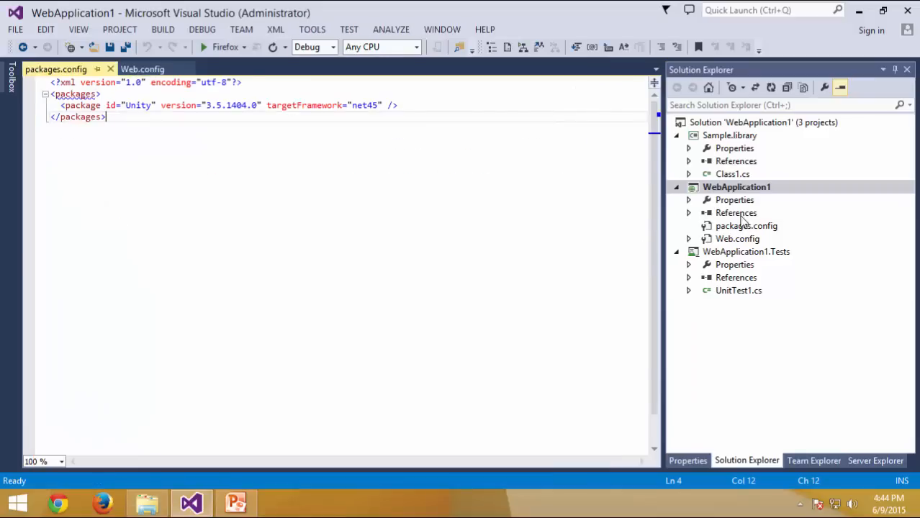
# Install the EntityFramework package from nuget.org into WebApplication1, accept its license, and reload all the modified open files.
pyautogui.rightClick(735, 214)
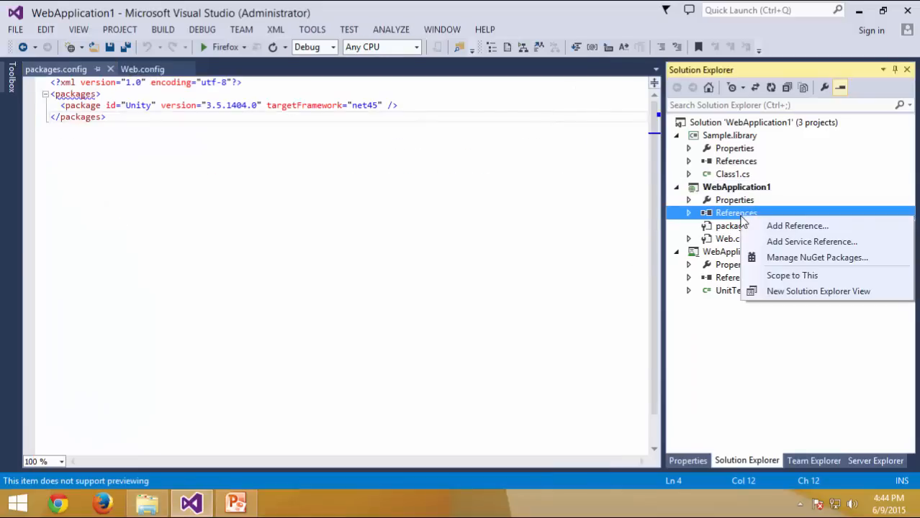
pyautogui.rightClick(738, 188)
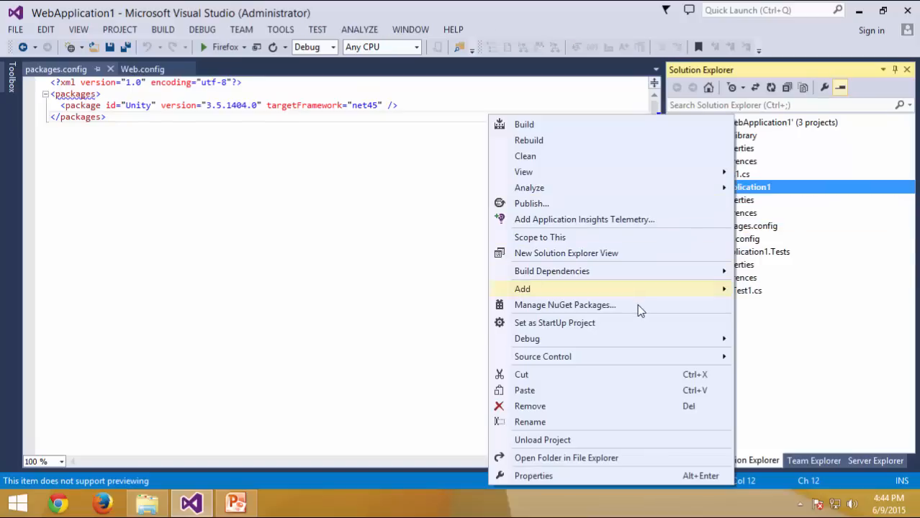
pyautogui.click(637, 304)
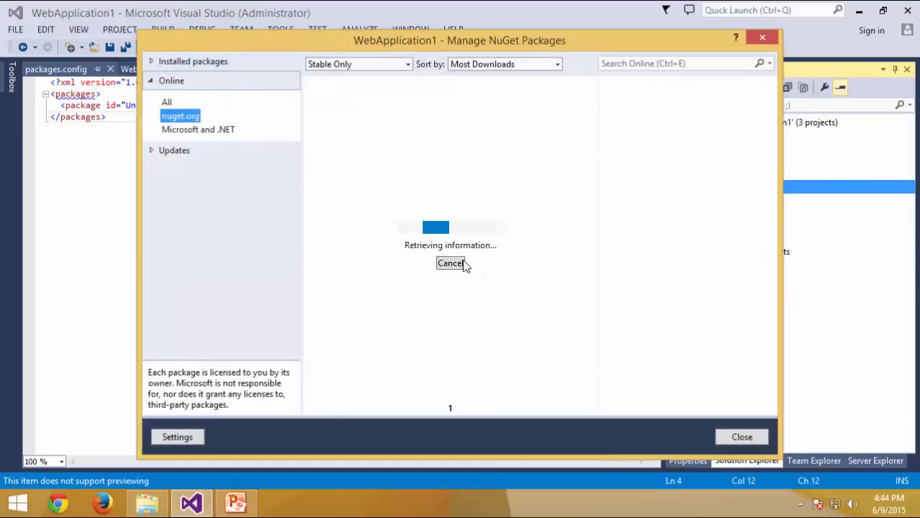
pyautogui.click(687, 63)
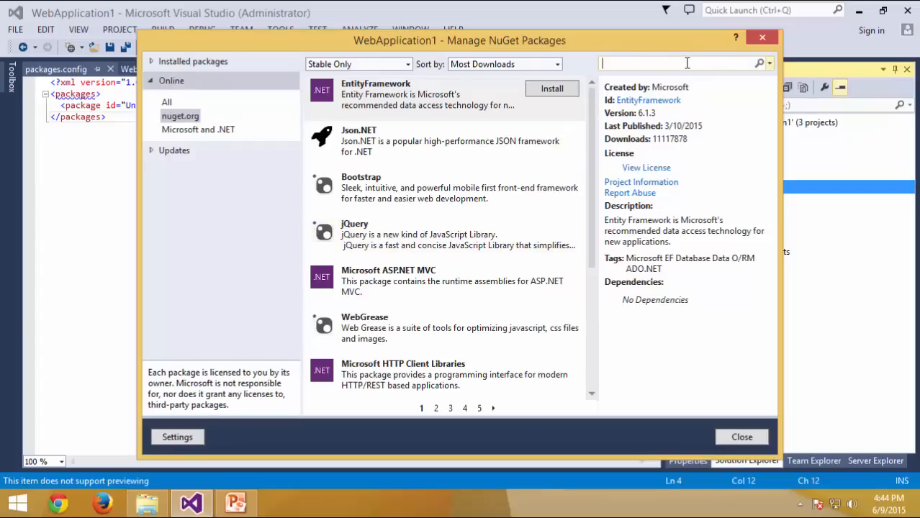
pyautogui.click(403, 92)
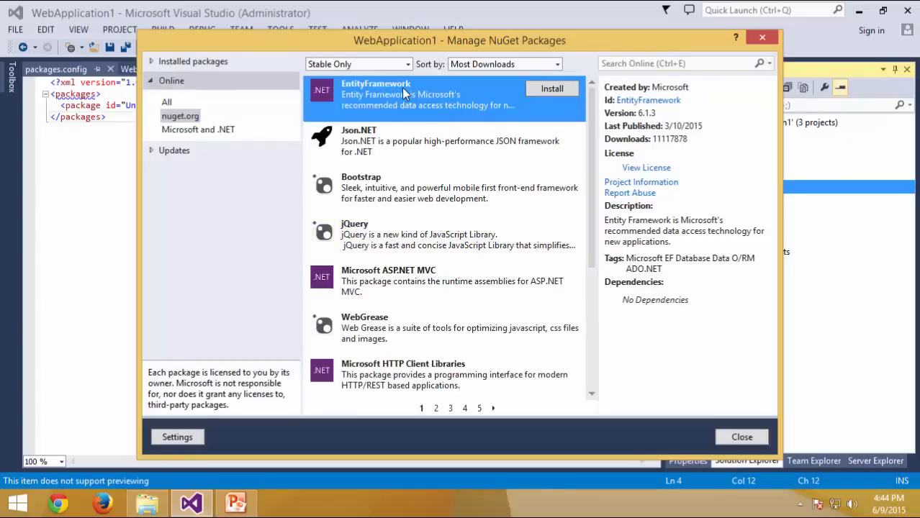
pyautogui.click(548, 89)
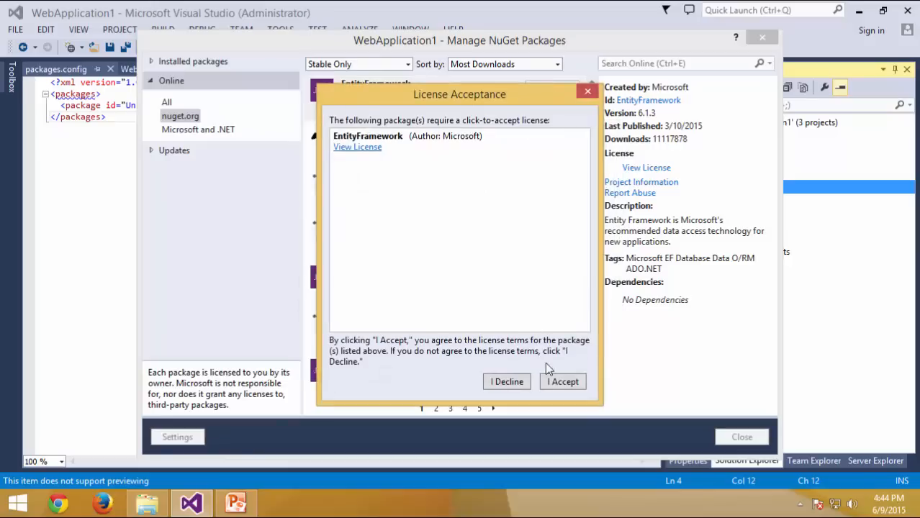
pyautogui.click(553, 386)
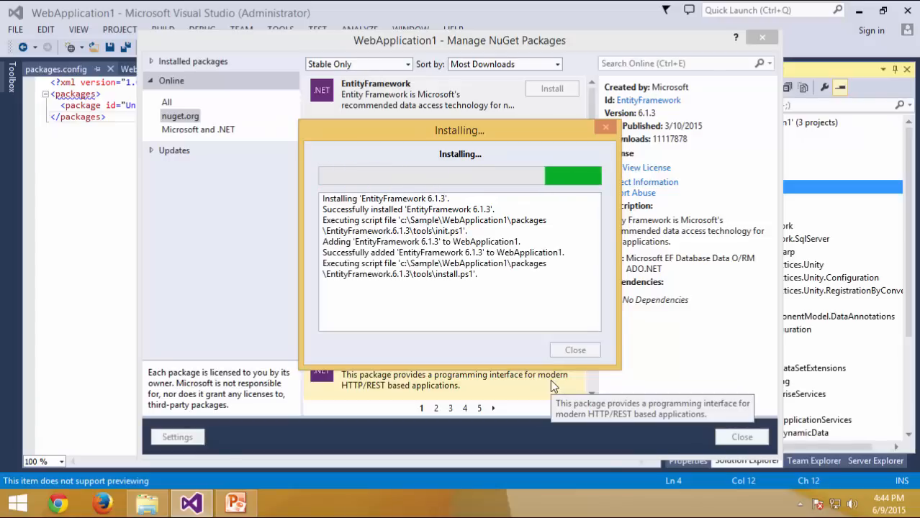
pyautogui.click(742, 437)
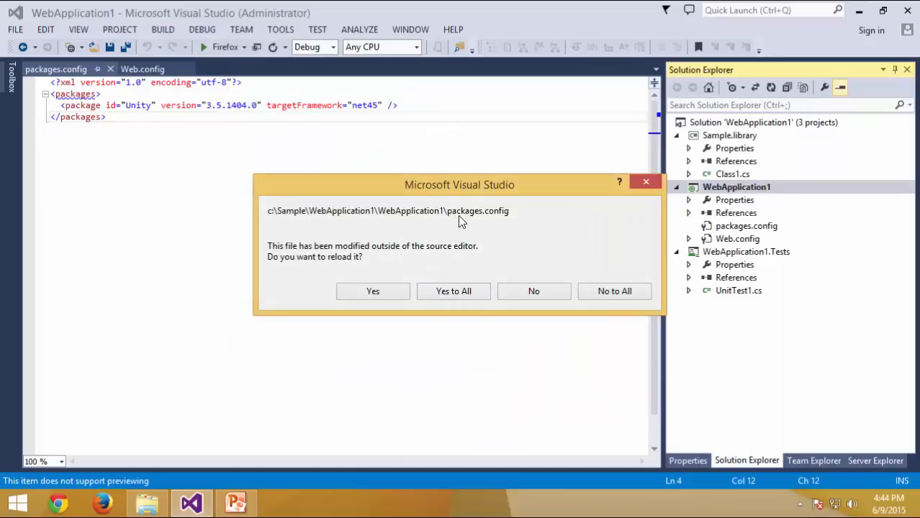
pyautogui.click(453, 297)
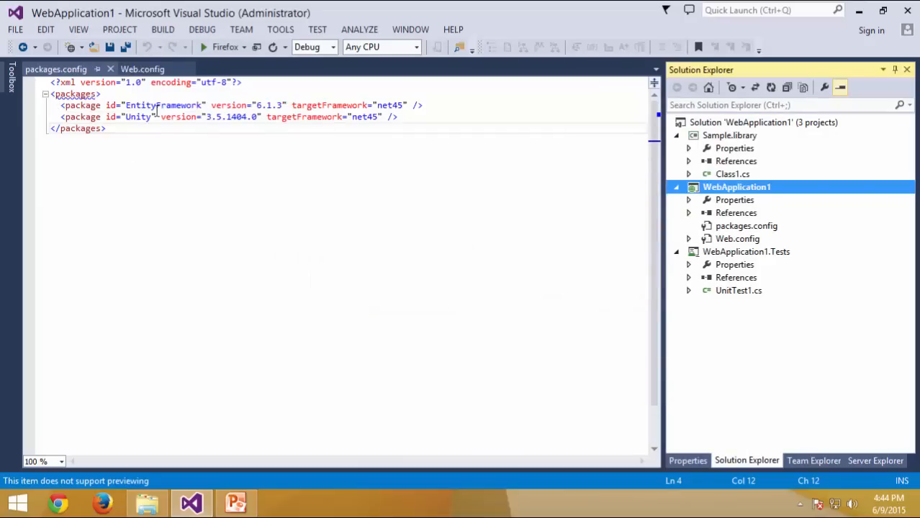
# Review the EntityFramework and Unity entries in packages.config and check the EntityFramework assemblies in WebApplication1's references.
pyautogui.moveTo(53, 105); pyautogui.dragTo(425, 116)
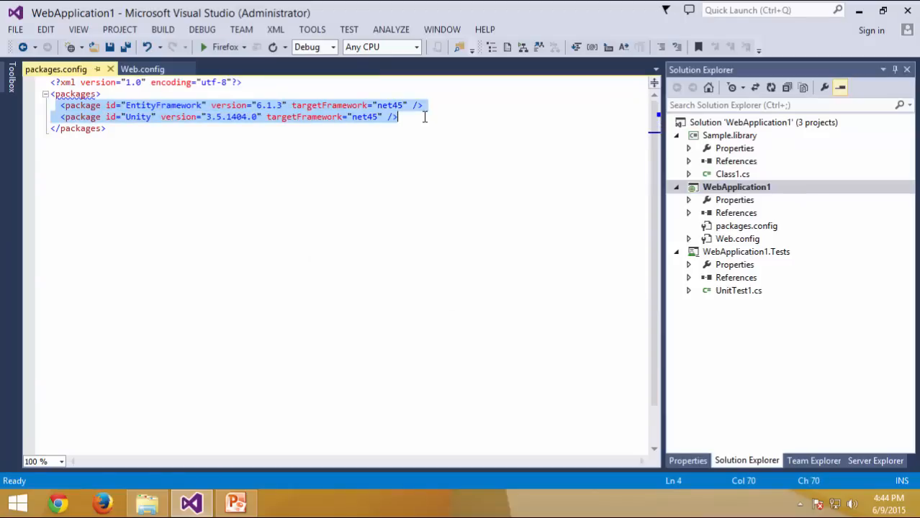
pyautogui.click(491, 125)
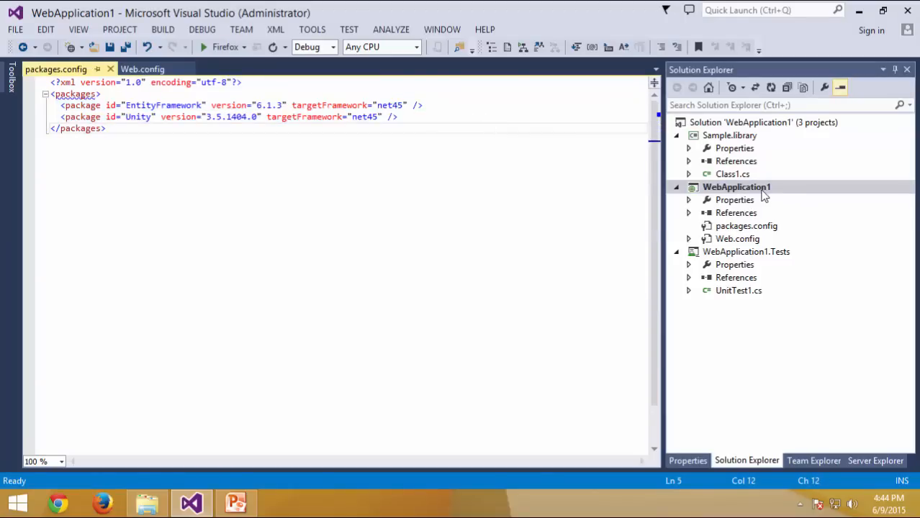
pyautogui.click(688, 214)
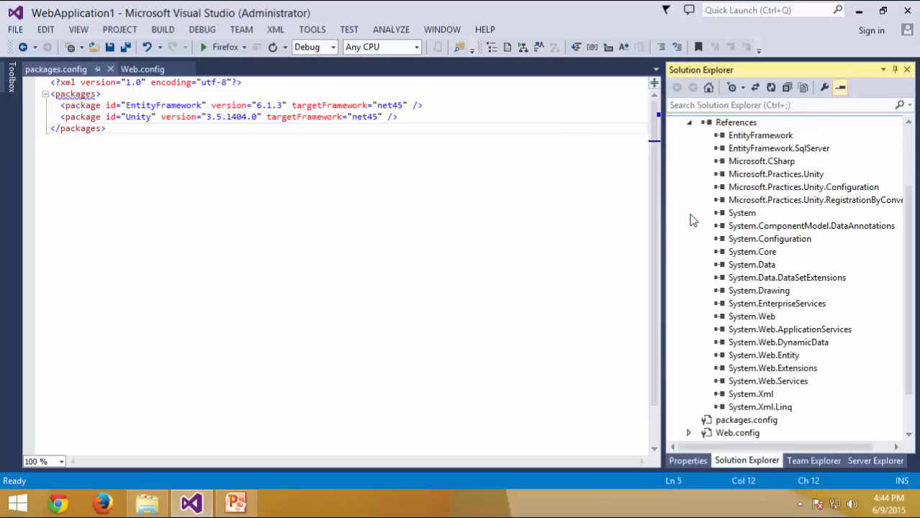
pyautogui.click(755, 149)
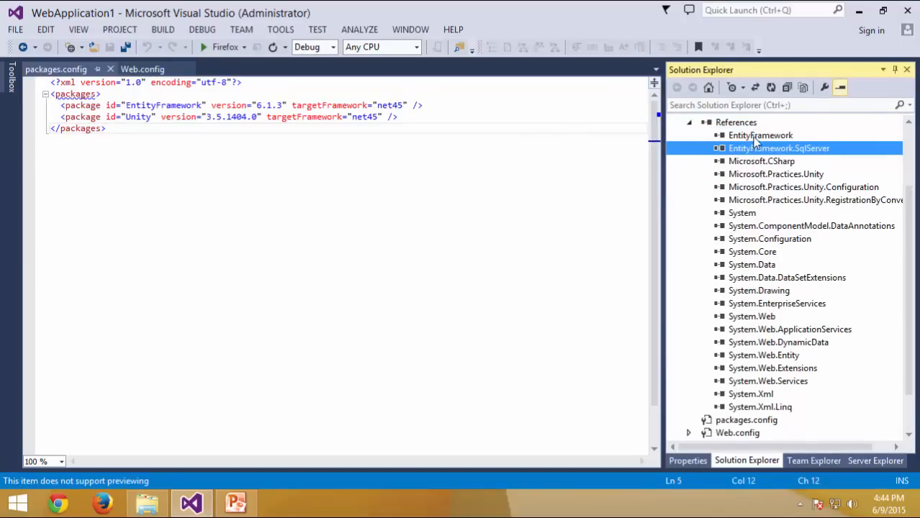
pyautogui.click(689, 123)
# Switch to File Explorer and check the solution's packages folder for the EntityFramework folder.
pyautogui.click(147, 503)
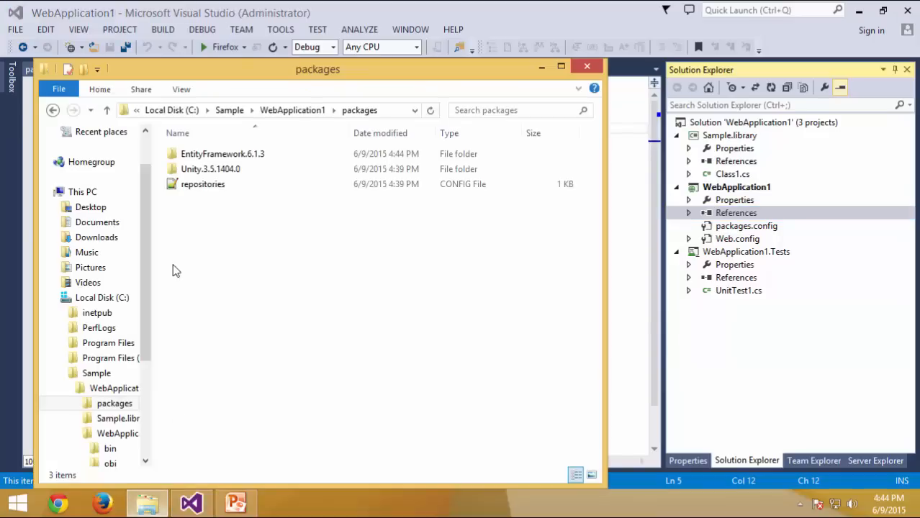
pyautogui.click(291, 110)
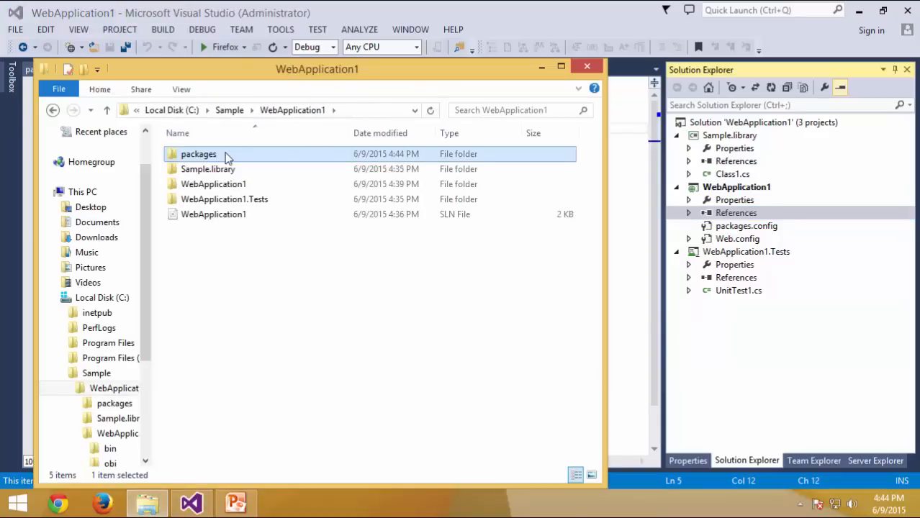
pyautogui.doubleClick(229, 154)
pyautogui.click(220, 160)
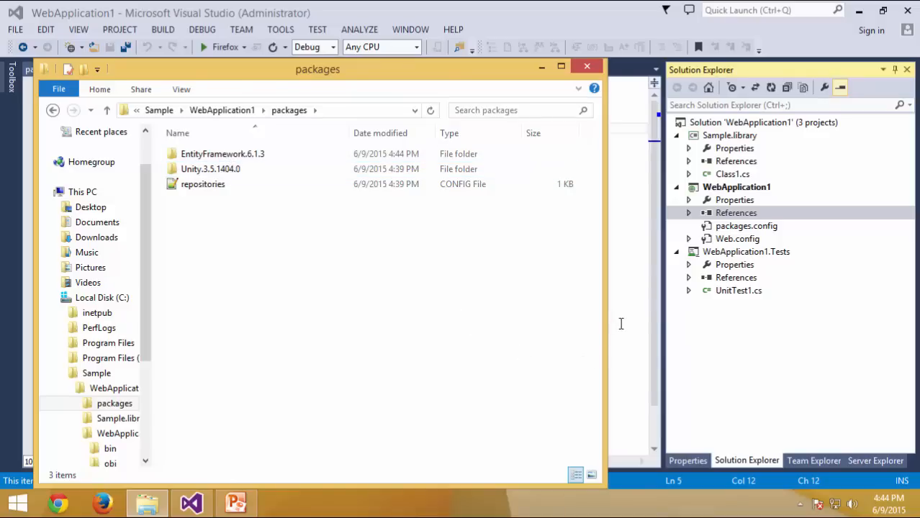
# Open WebApplication1's Web.config, examine its configSections and entityFramework sections, and close both config files.
pyautogui.doubleClick(710, 240)
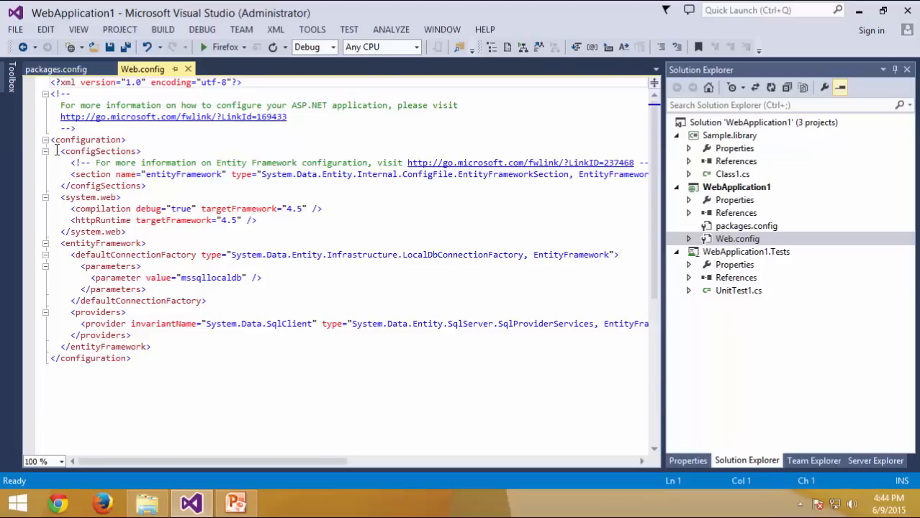
pyautogui.moveTo(57, 151); pyautogui.dragTo(218, 180)
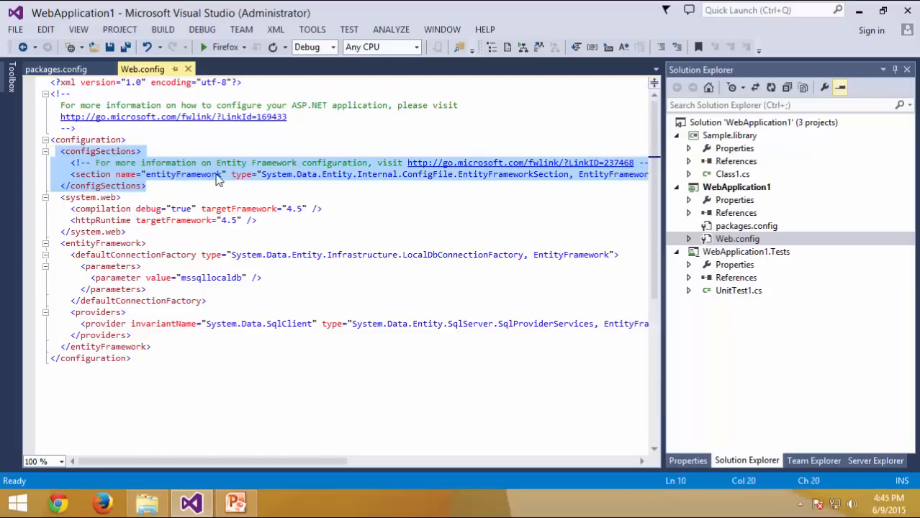
pyautogui.click(218, 180)
pyautogui.moveTo(131, 359); pyautogui.dragTo(159, 235)
pyautogui.click(223, 230)
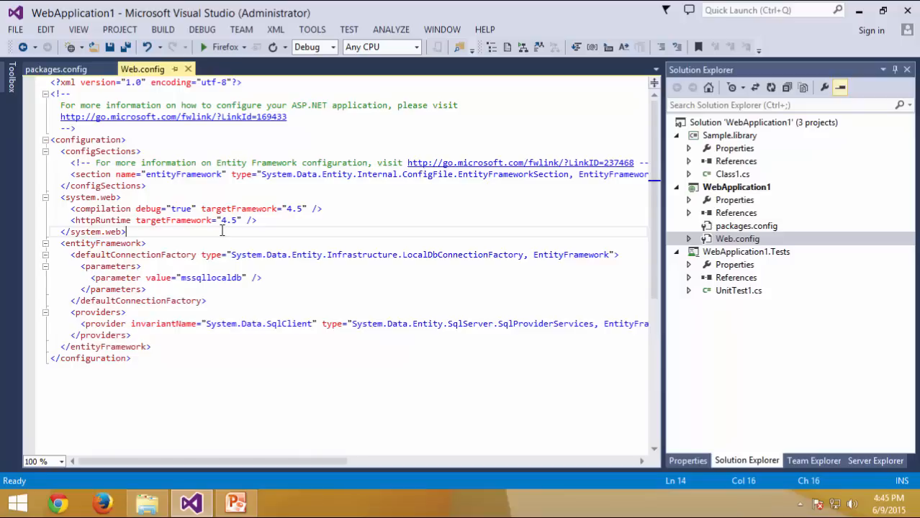
pyautogui.click(188, 69)
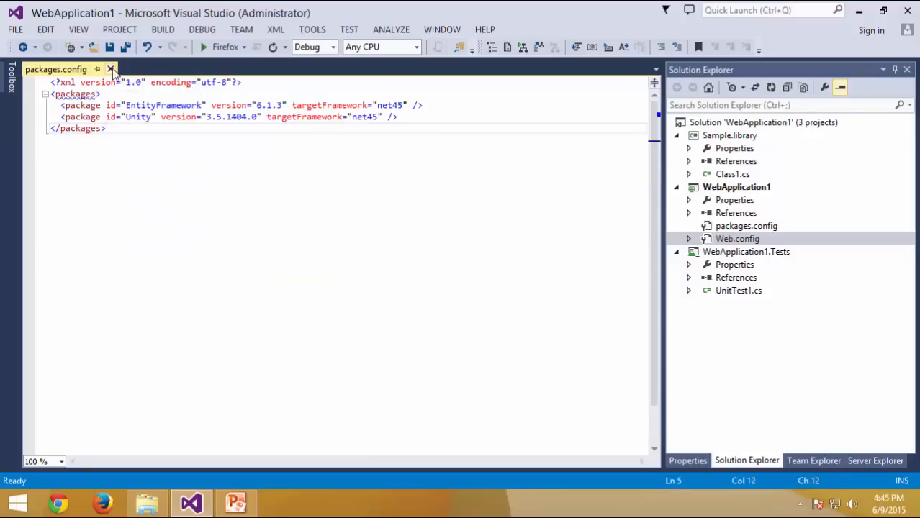
pyautogui.click(110, 69)
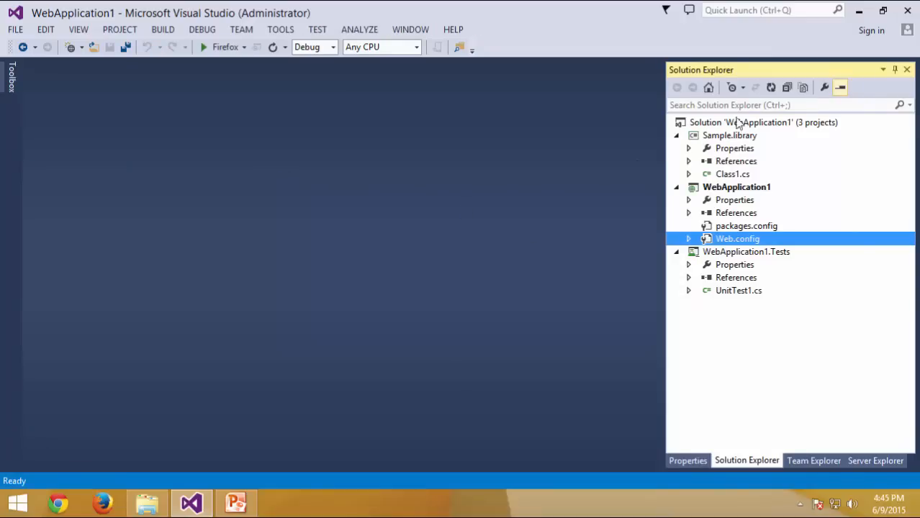
# Open NuGet package management for the whole solution and search the online packages for nlog.
pyautogui.click(813, 128)
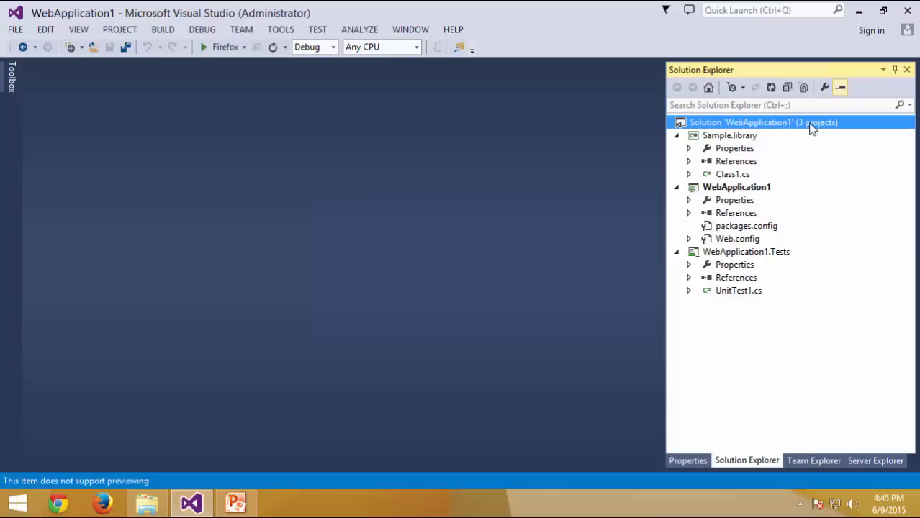
pyautogui.rightClick(859, 128)
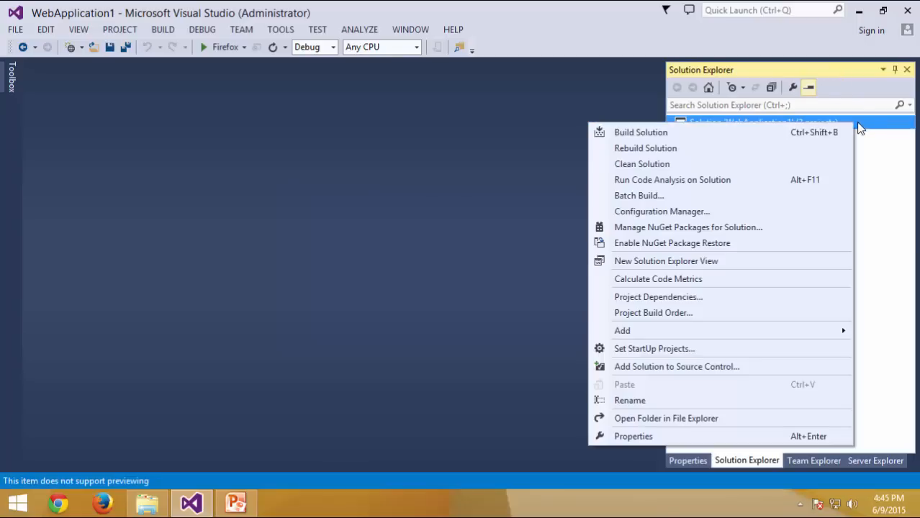
pyautogui.click(753, 229)
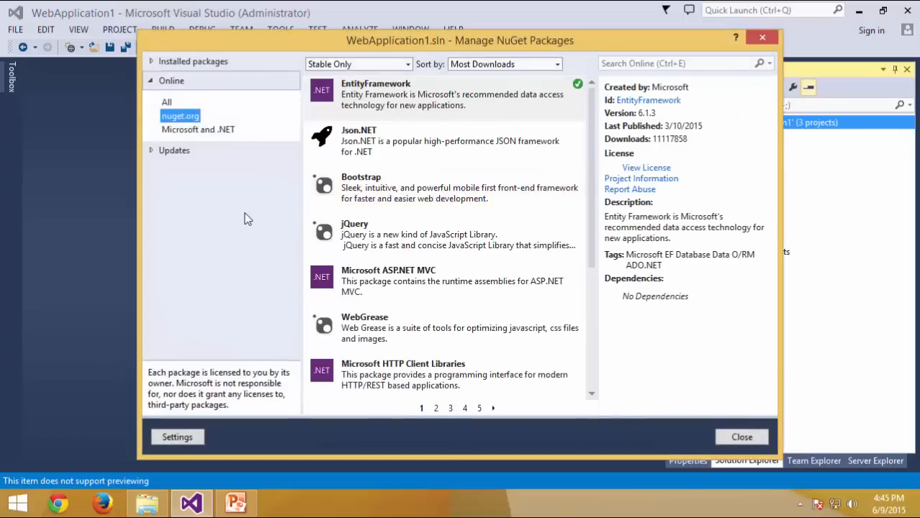
pyautogui.click(421, 103)
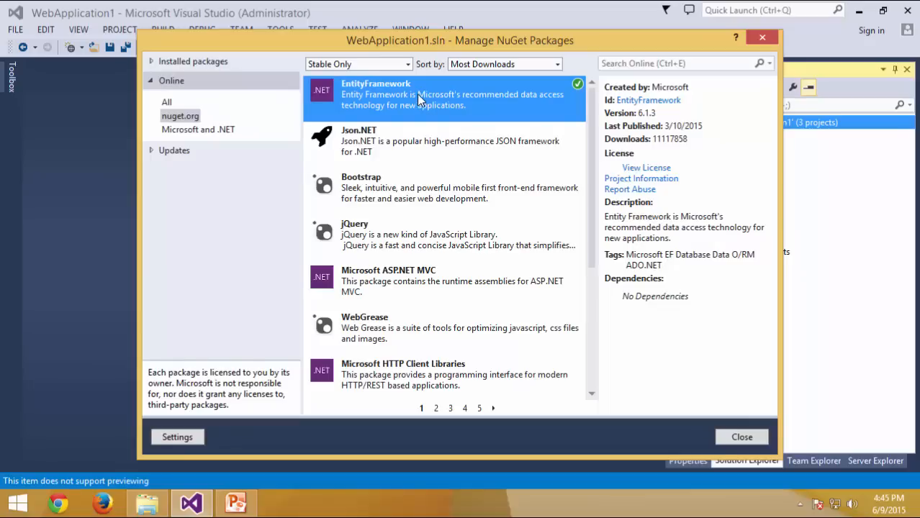
pyautogui.click(646, 65)
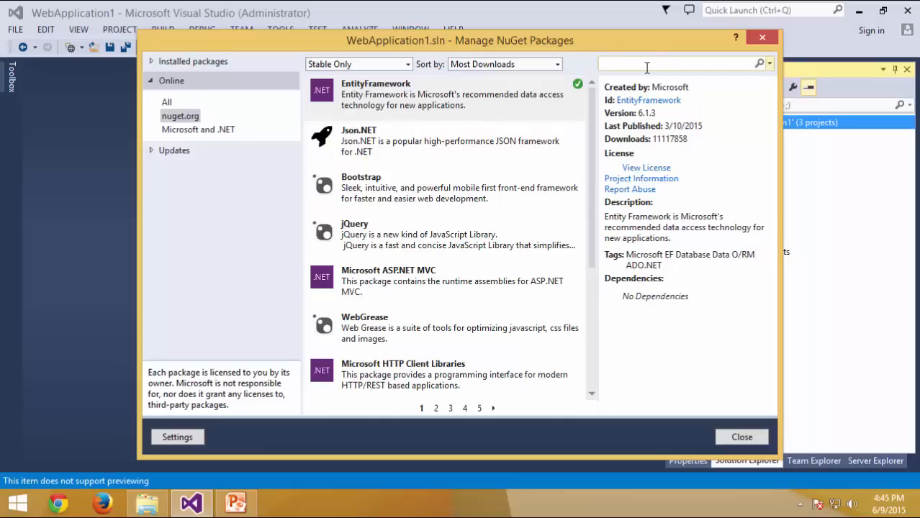
pyautogui.press('Return')
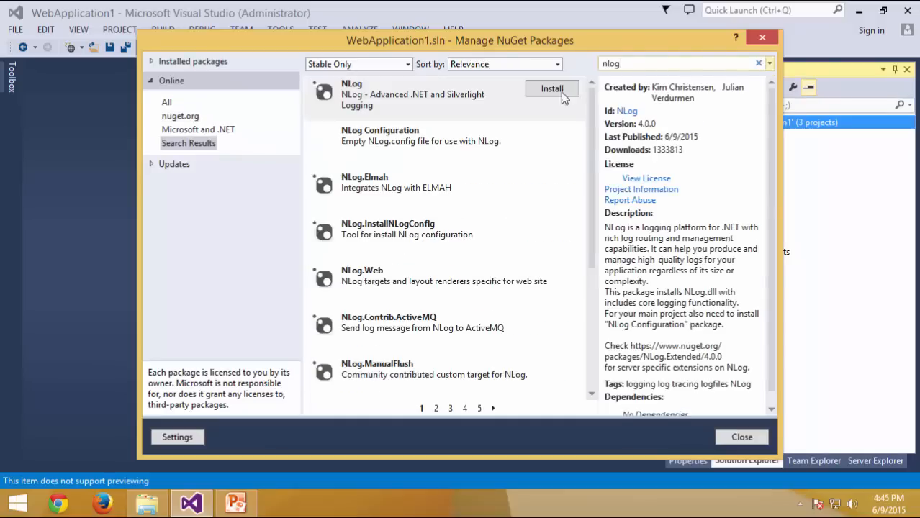
# Install the NLog package in Sample.library, WebApplication1 and WebApplication1.Tests, and close the package manager.
pyautogui.click(401, 97)
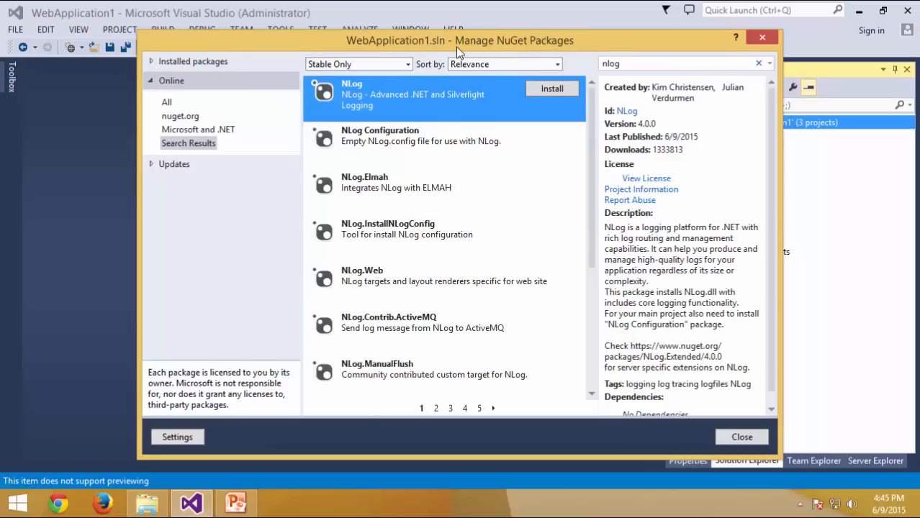
pyautogui.moveTo(456, 46); pyautogui.dragTo(364, 57)
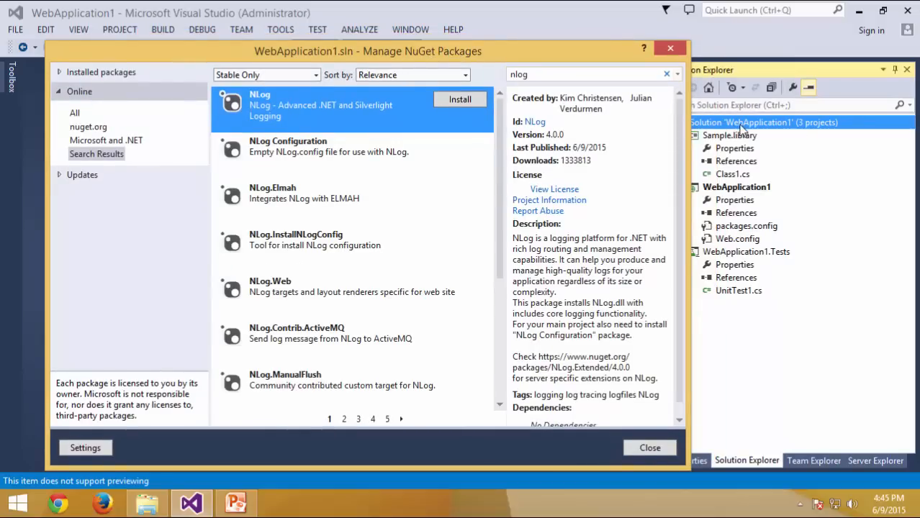
pyautogui.click(453, 100)
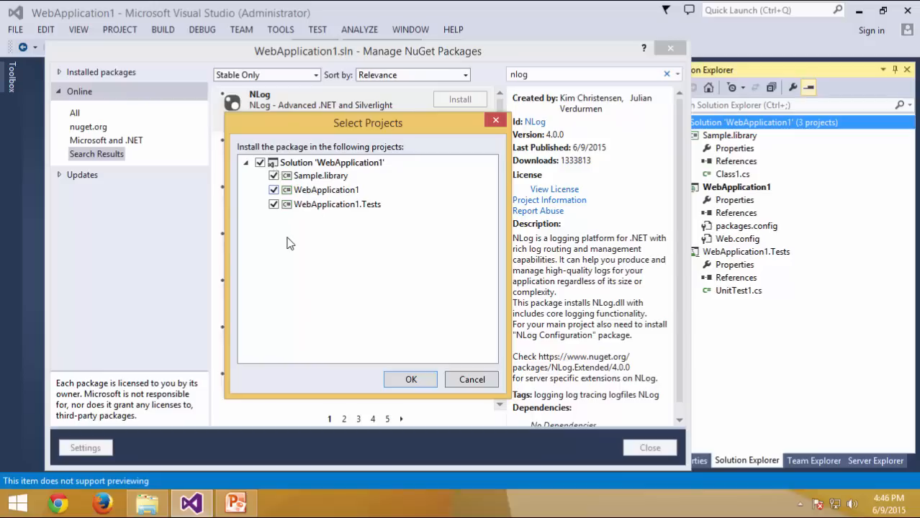
pyautogui.click(401, 385)
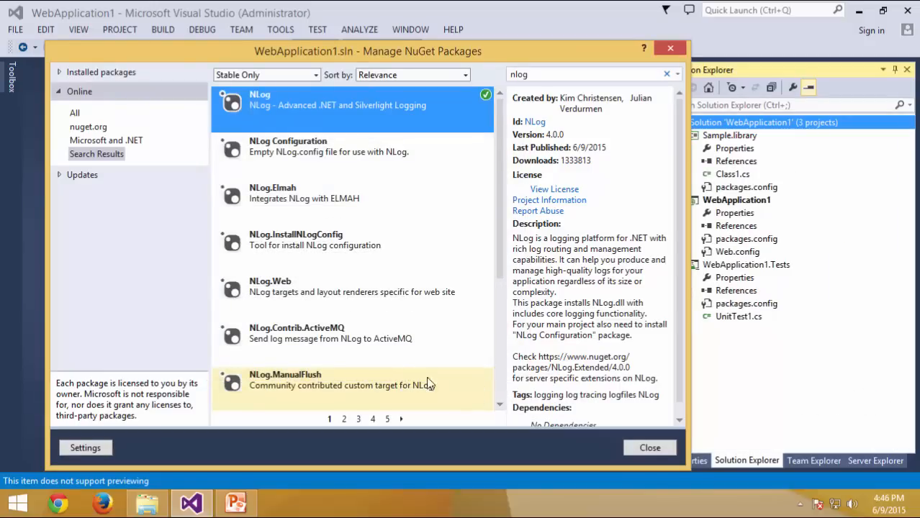
pyautogui.click(646, 446)
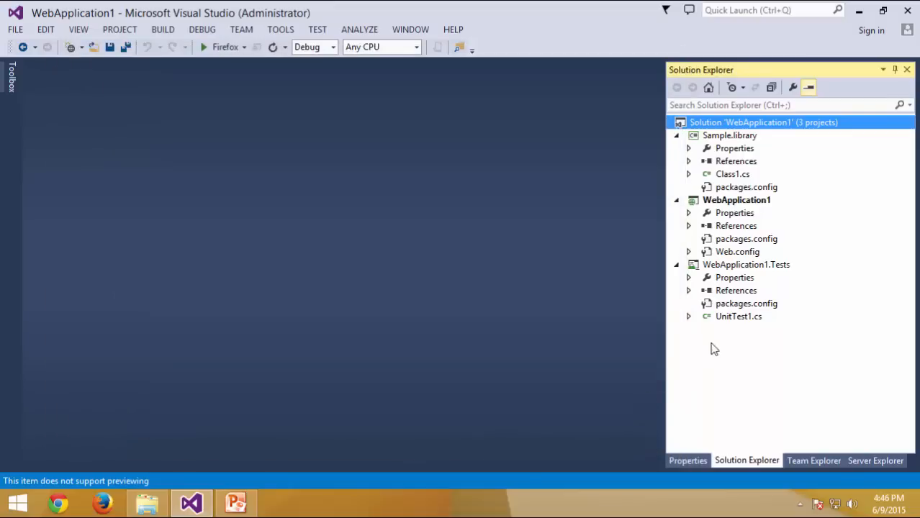
# Open the packages.config files of Sample.library and WebApplication1.Tests and examine the NLog package line in each.
pyautogui.click(743, 189)
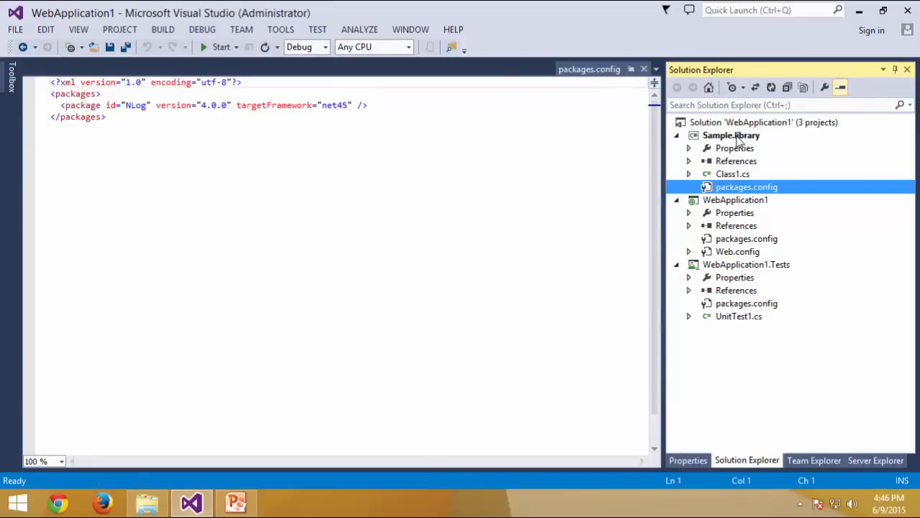
pyautogui.moveTo(392, 103); pyautogui.dragTo(62, 105)
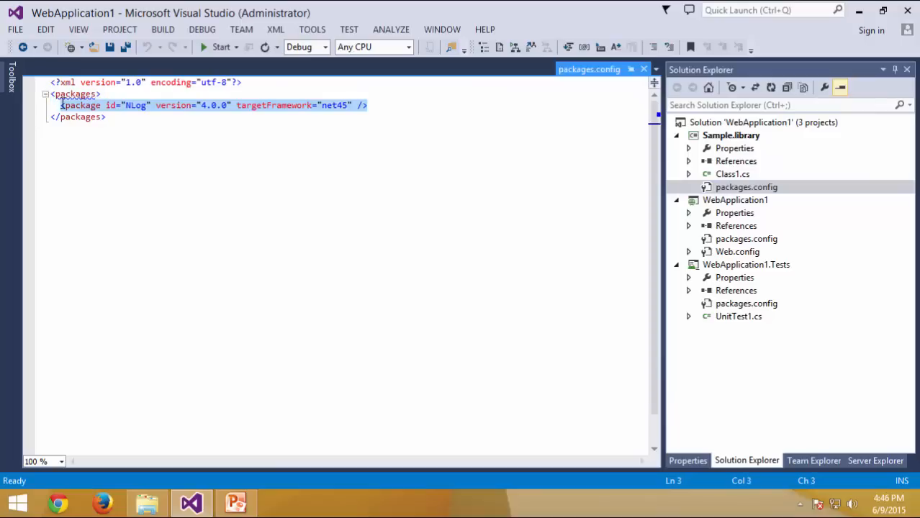
pyautogui.doubleClick(753, 306)
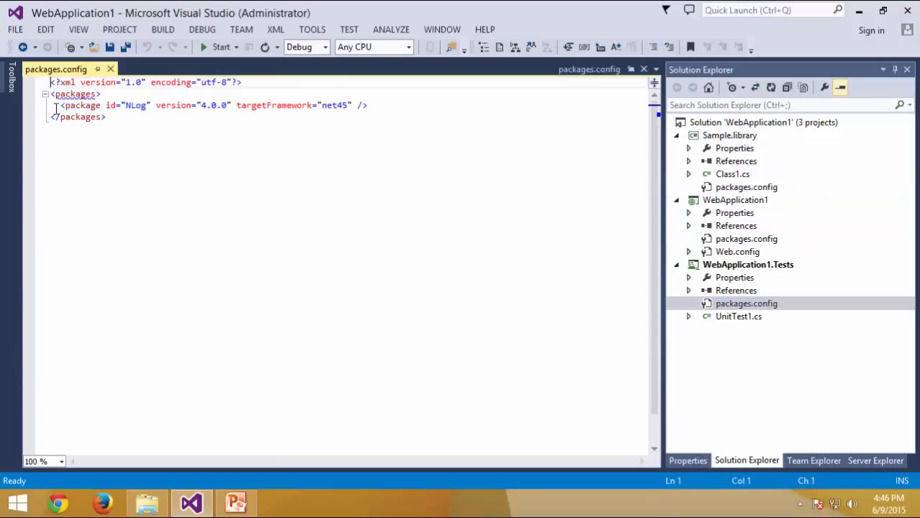
pyautogui.moveTo(62, 105); pyautogui.dragTo(391, 105)
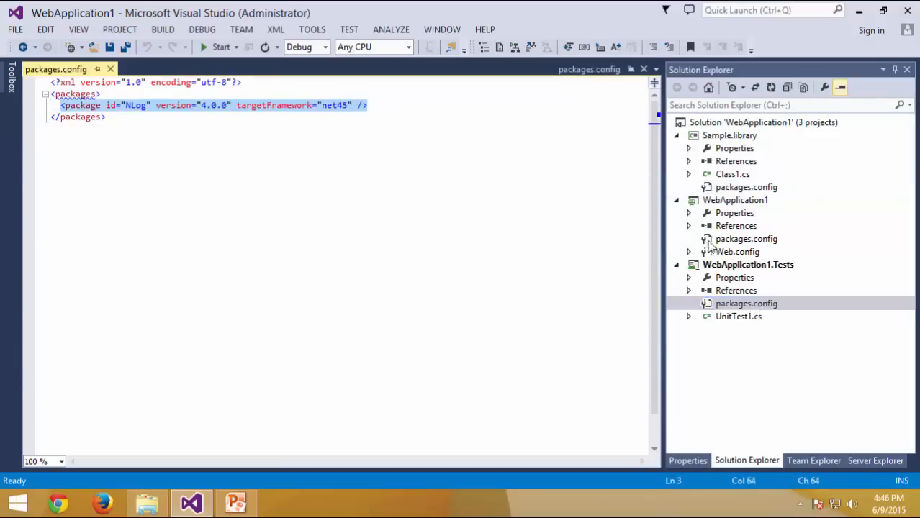
# Open WebApplication1's packages.config and examine its EntityFramework, NLog and Unity package lines.
pyautogui.click(740, 242)
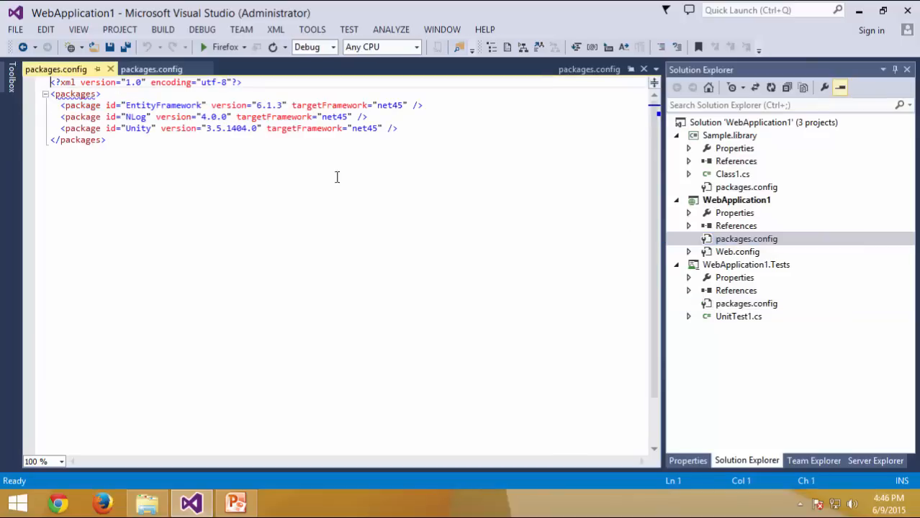
pyautogui.moveTo(59, 106)
pyautogui.mouseDown()
pyautogui.moveTo(416, 129)
pyautogui.moveTo(366, 116)
pyautogui.moveTo(60, 117)
pyautogui.mouseUp()
pyautogui.click(408, 109)
pyautogui.click(398, 130)
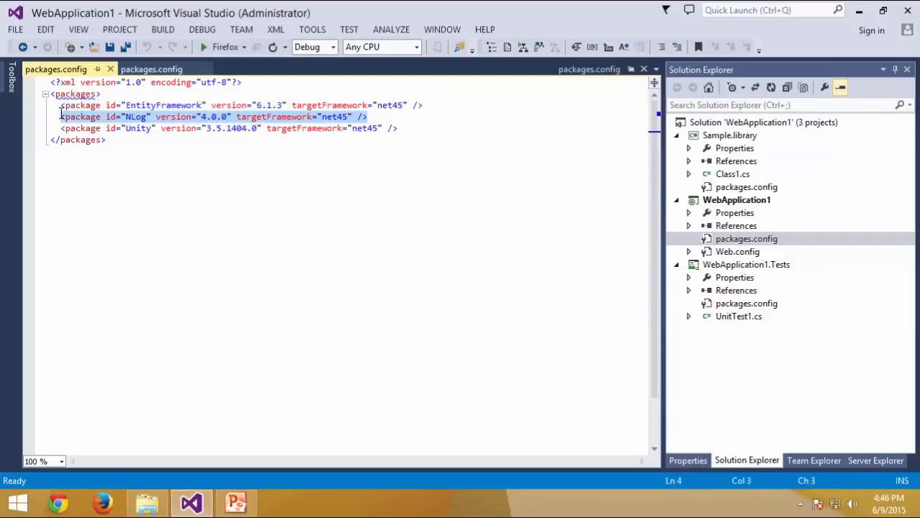
pyautogui.click(265, 148)
# Switch to File Explorer, check the solution's packages folder for the NLog folder, and return to Visual Studio.
pyautogui.click(150, 503)
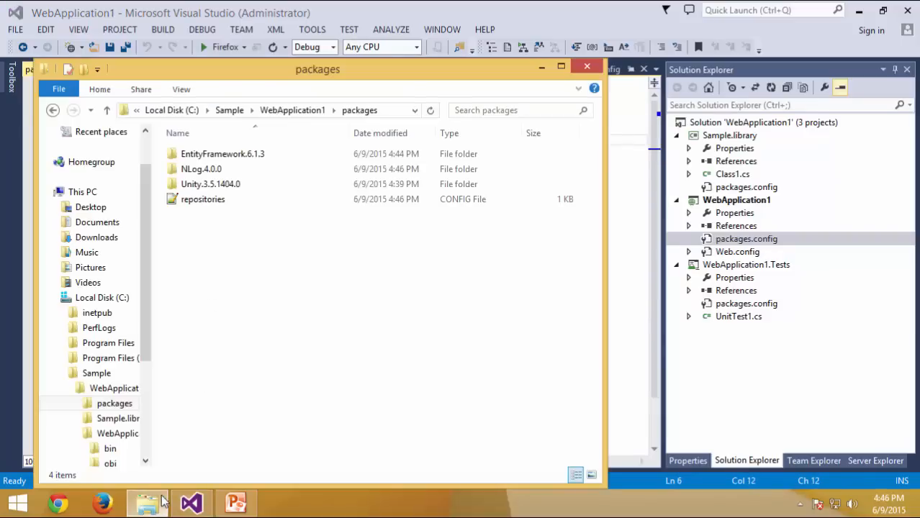
pyautogui.click(203, 173)
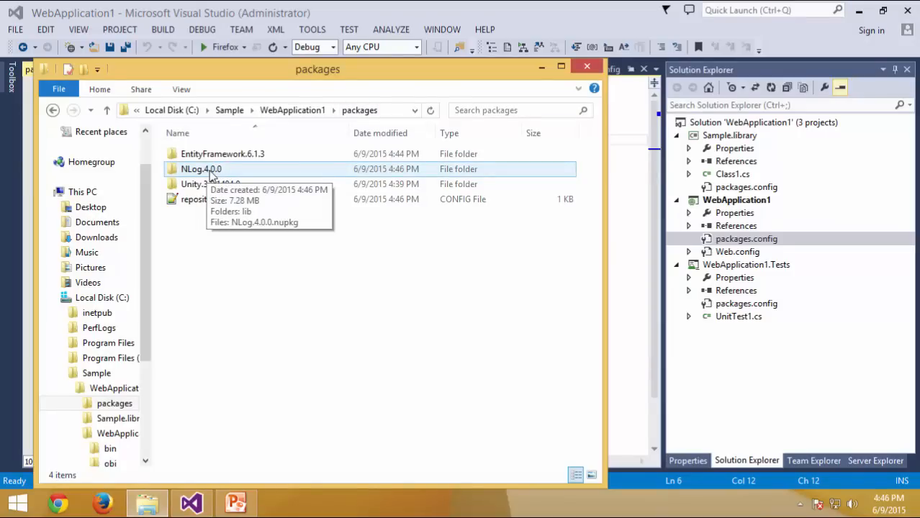
pyautogui.click(594, 231)
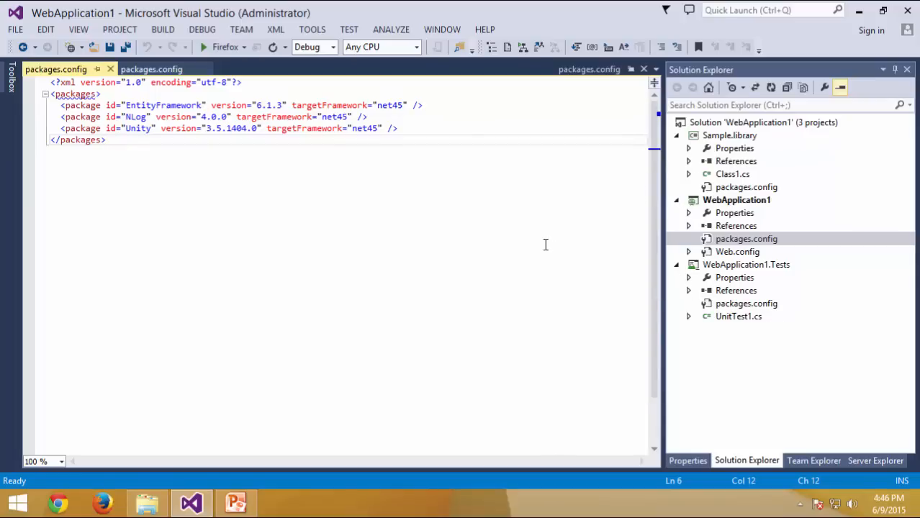
# Close all three open packages.config files.
pyautogui.click(504, 128)
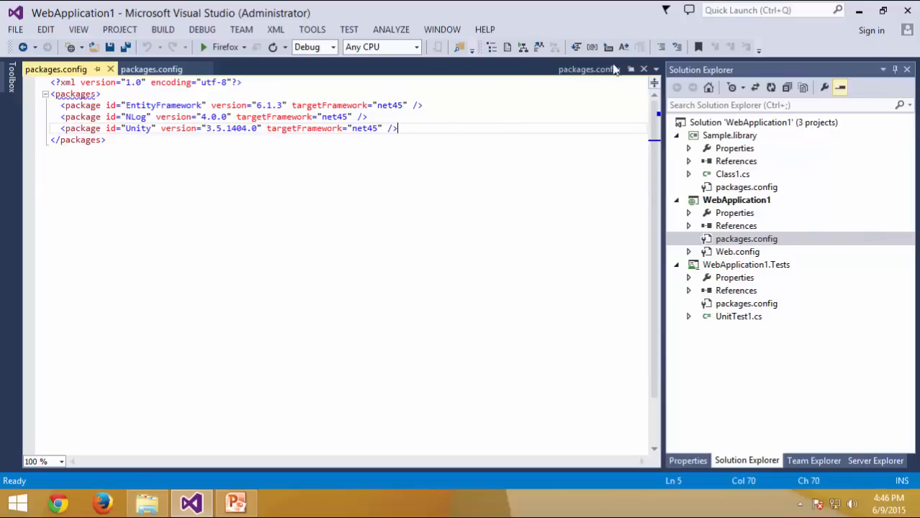
pyautogui.click(643, 69)
pyautogui.click(110, 69)
pyautogui.click(110, 69)
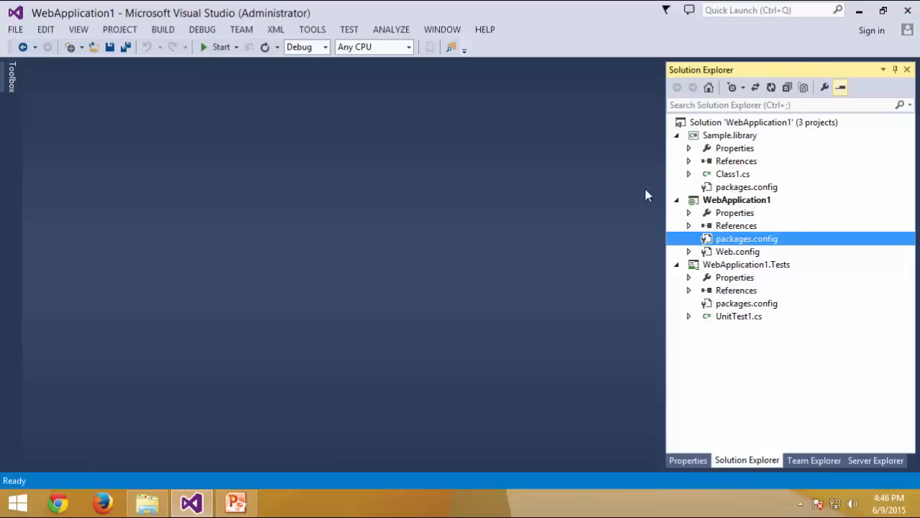
# Open NuGet package management for the Sample.library project and search the online packages for nlog.
pyautogui.click(741, 138)
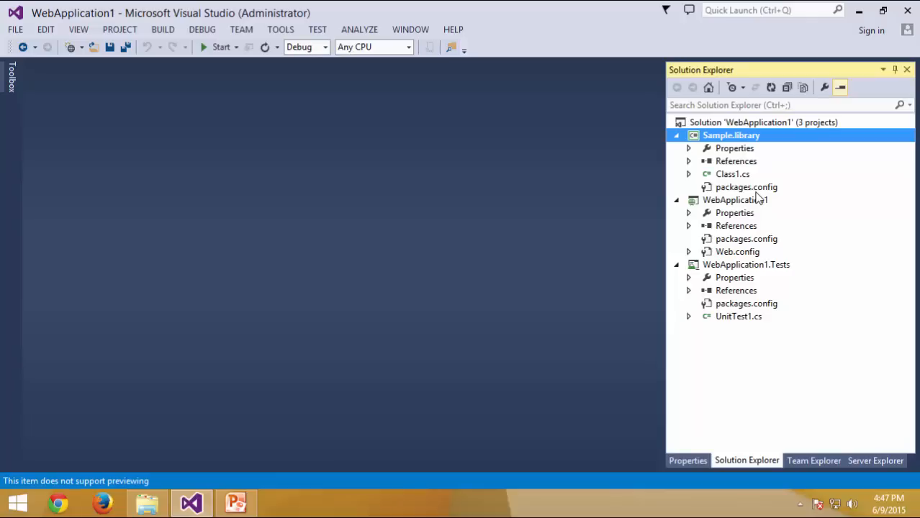
pyautogui.rightClick(789, 142)
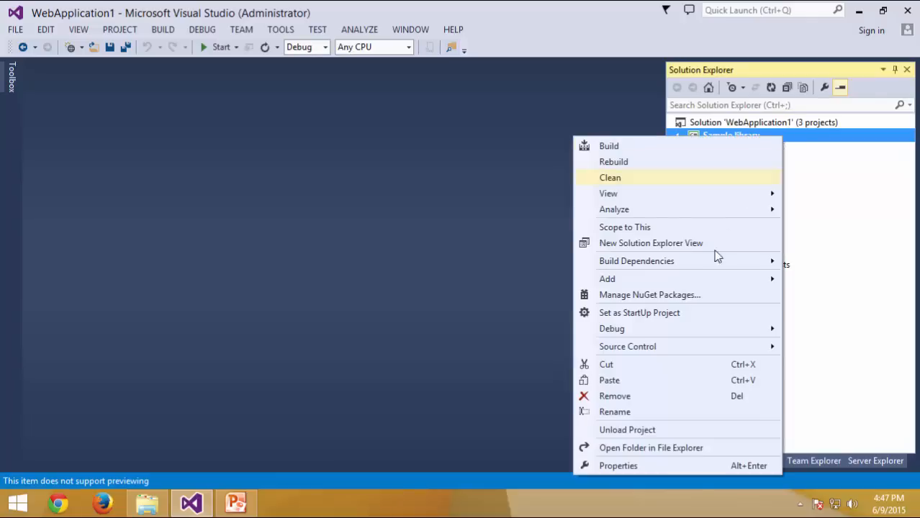
pyautogui.click(647, 296)
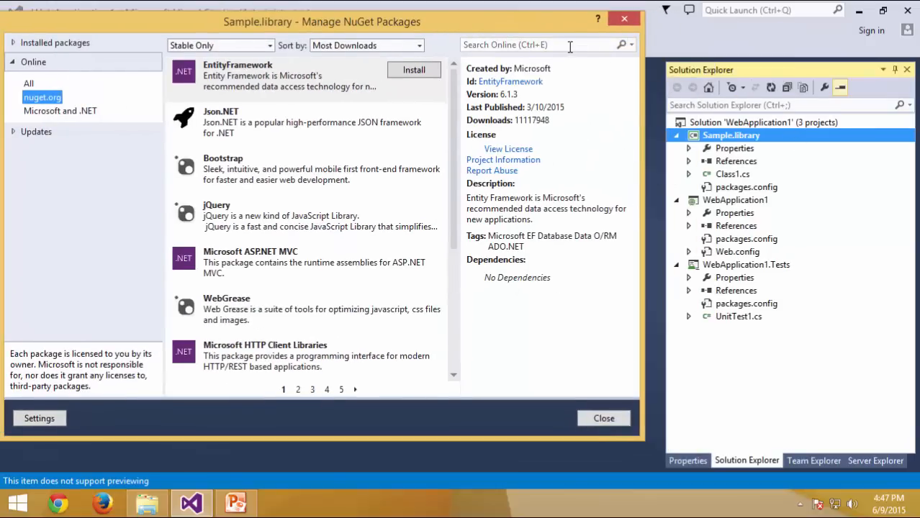
pyautogui.click(570, 46)
pyautogui.write('nlog')
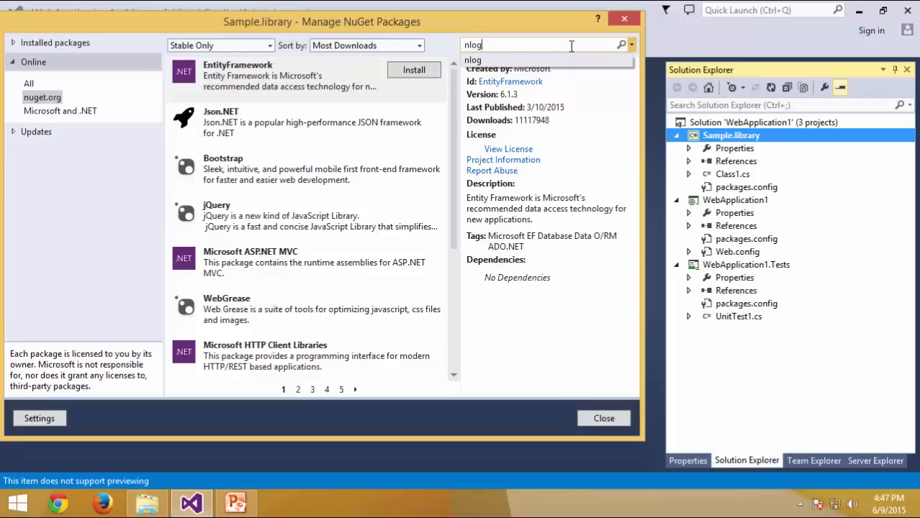
pyautogui.press('Return')
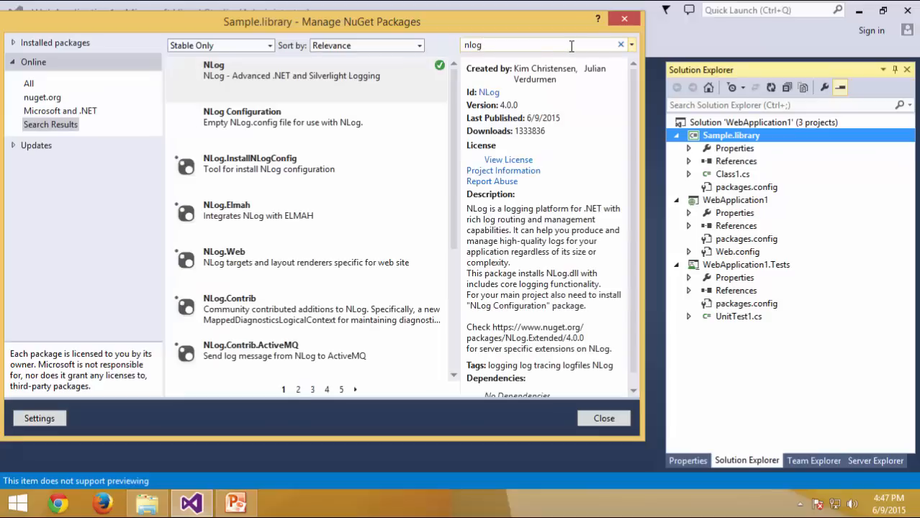
# Check NLog in the search results and in Sample.library's installed packages, and close the package manager.
pyautogui.click(369, 81)
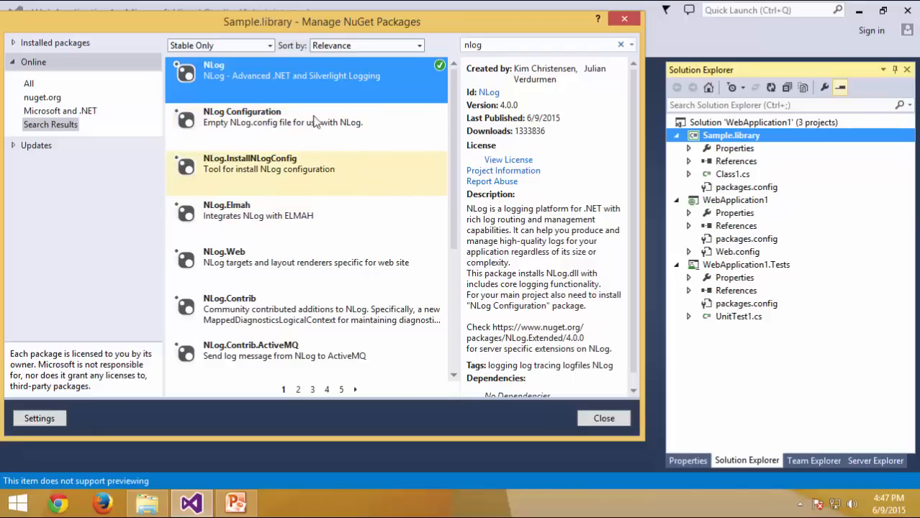
pyautogui.click(16, 44)
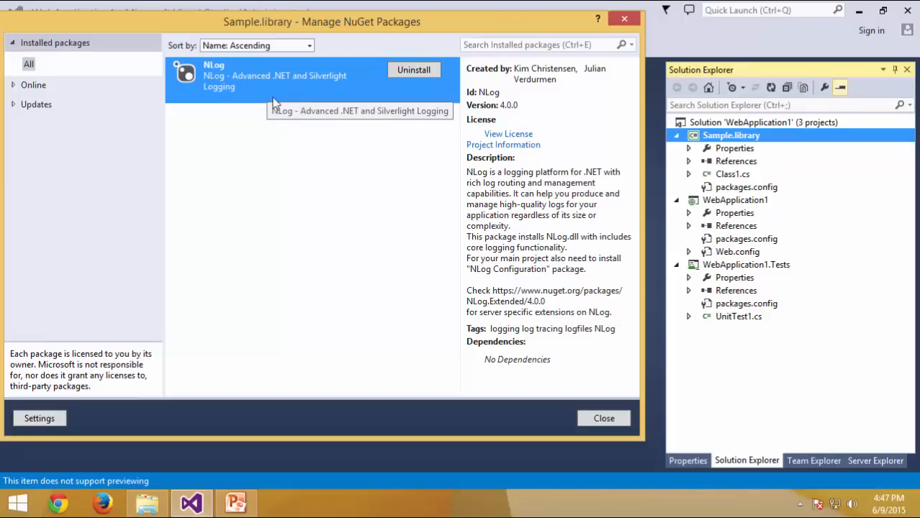
pyautogui.click(592, 417)
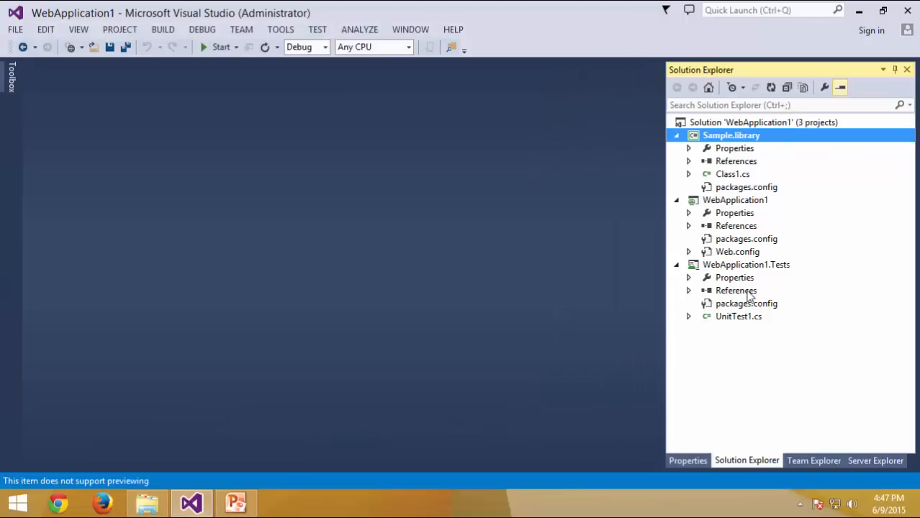
# Open NuGet package management for WebApplication1, review the installed EntityFramework, NLog and Unity packages, and close it.
pyautogui.rightClick(768, 205)
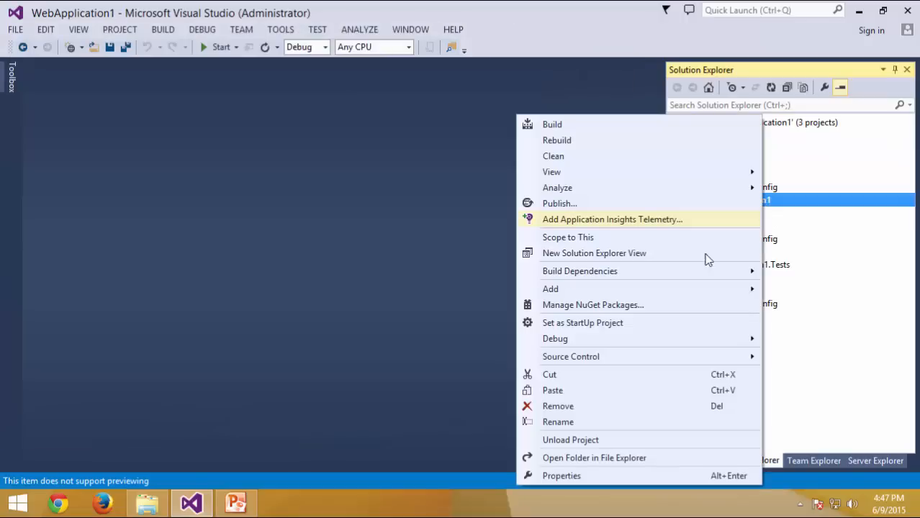
pyautogui.click(660, 308)
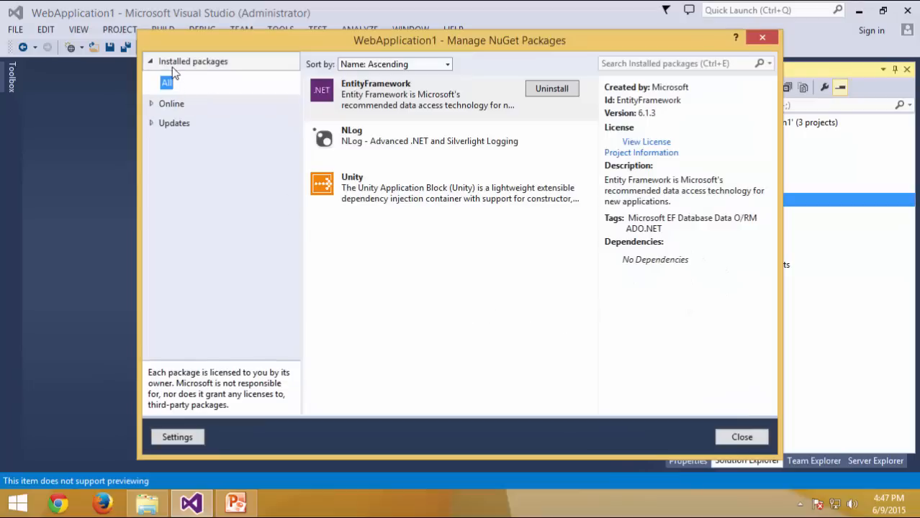
pyautogui.click(403, 144)
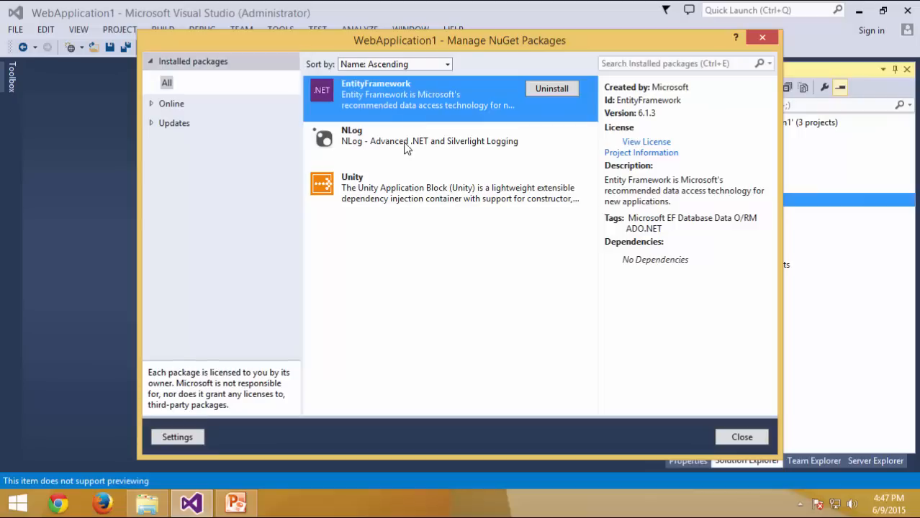
pyautogui.click(407, 196)
pyautogui.click(406, 150)
pyautogui.click(408, 98)
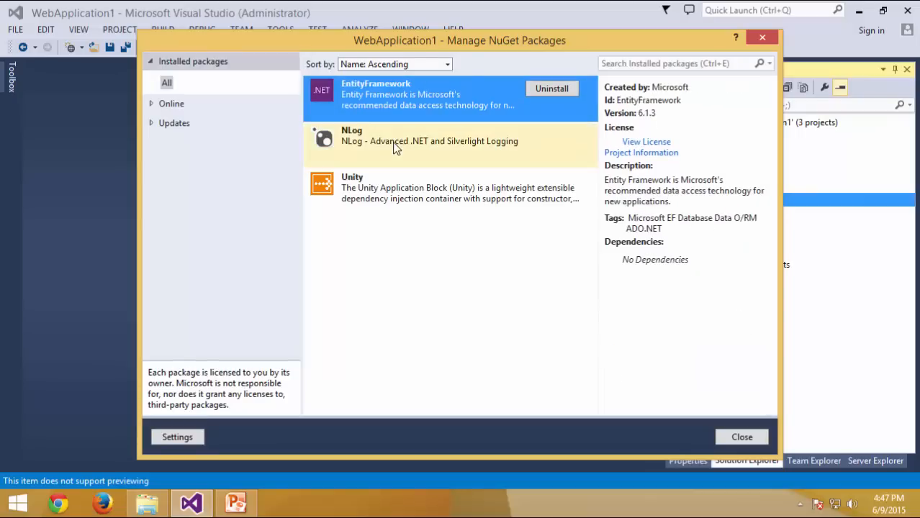
pyautogui.click(395, 149)
pyautogui.click(404, 205)
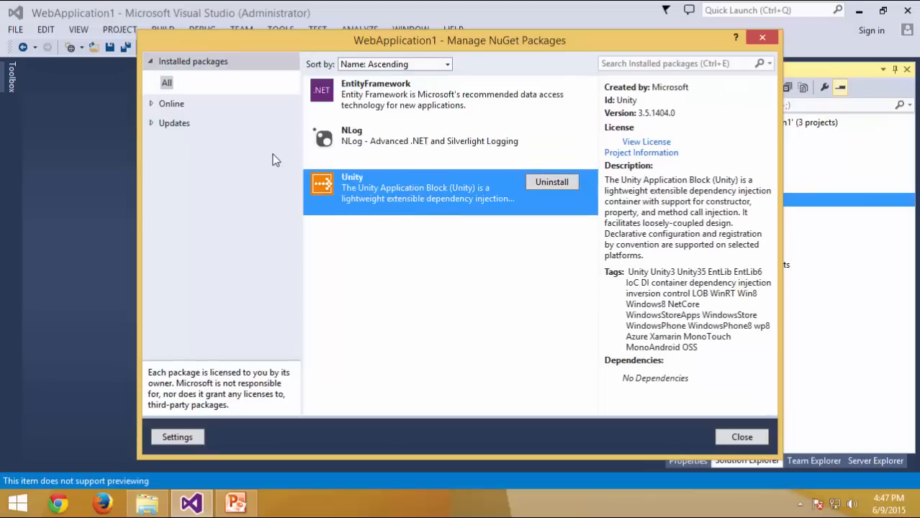
pyautogui.click(413, 152)
pyautogui.click(426, 99)
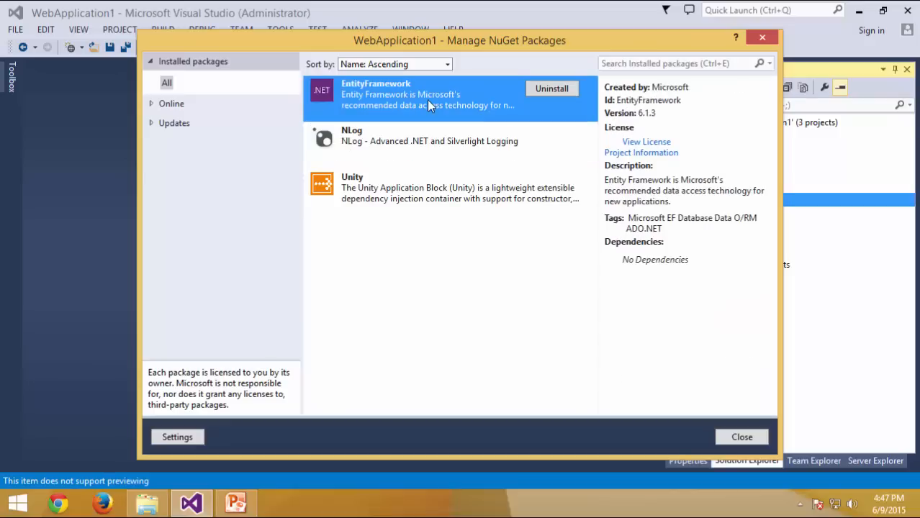
pyautogui.click(425, 141)
pyautogui.click(419, 177)
pyautogui.click(427, 142)
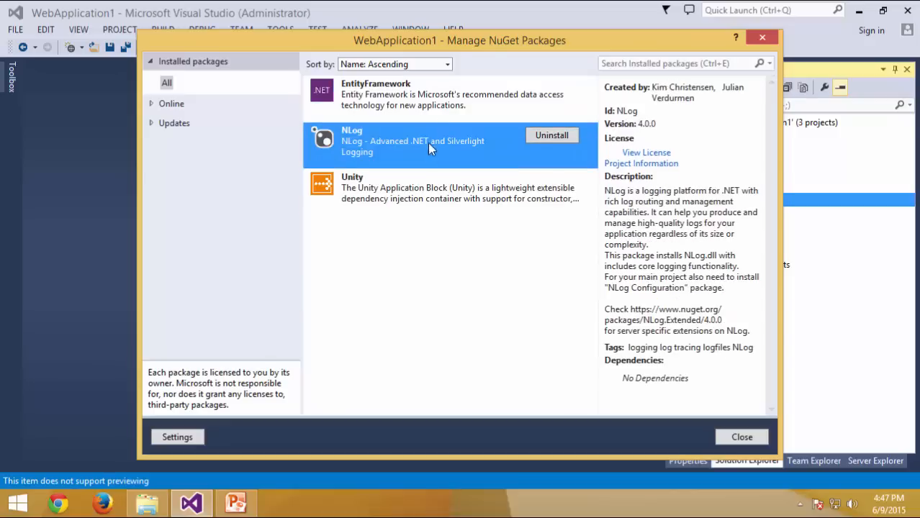
pyautogui.click(442, 106)
pyautogui.click(450, 141)
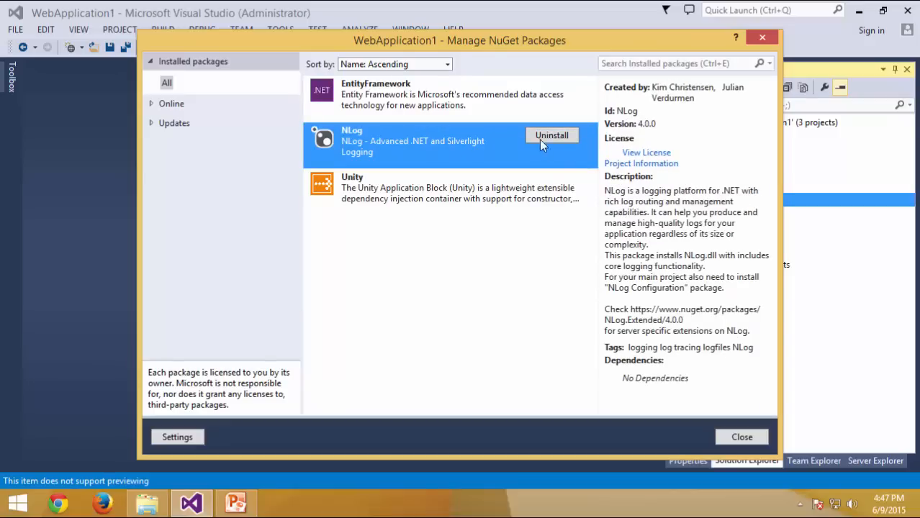
pyautogui.click(742, 437)
# Uninstall the NLog package from the WebApplication1.Tests project and close the package manager.
pyautogui.click(803, 268)
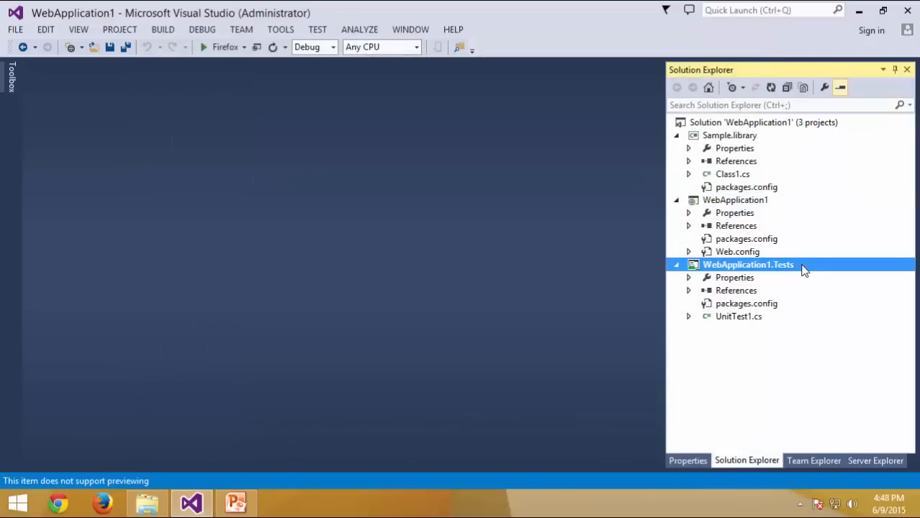
pyautogui.rightClick(823, 267)
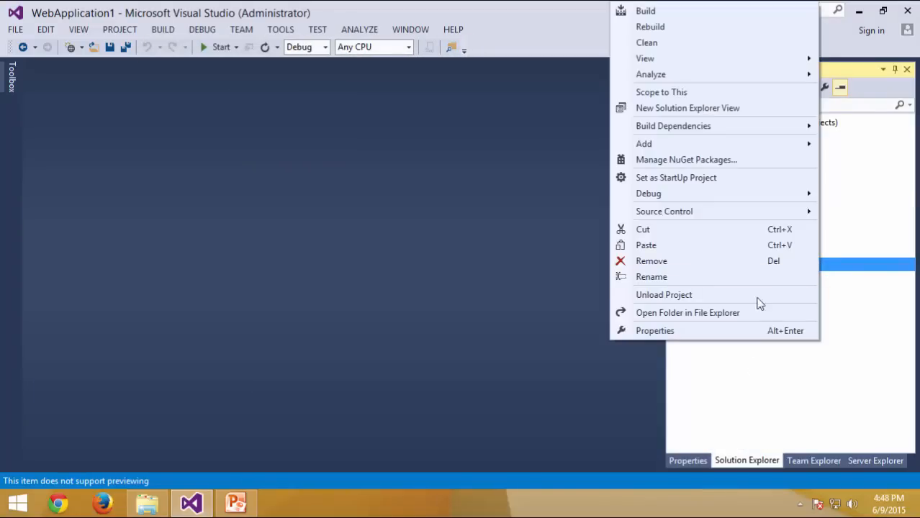
pyautogui.click(700, 161)
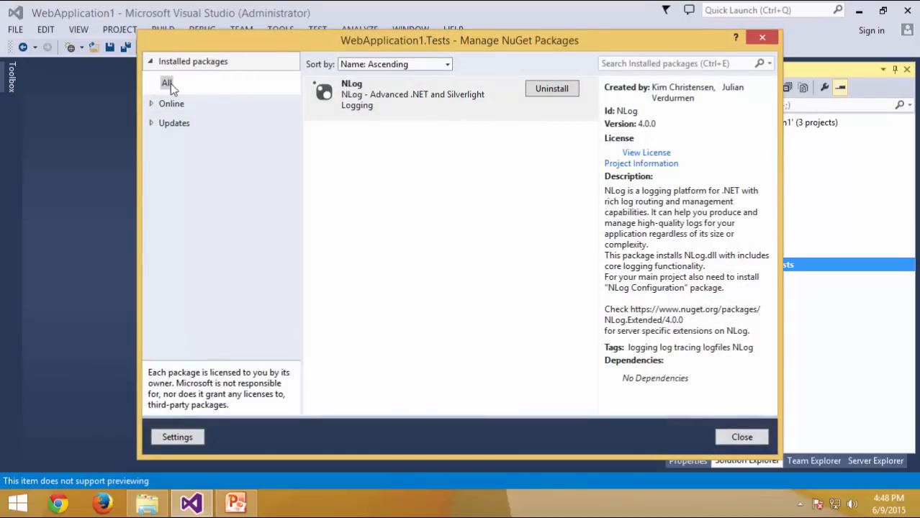
pyautogui.click(460, 121)
pyautogui.click(563, 95)
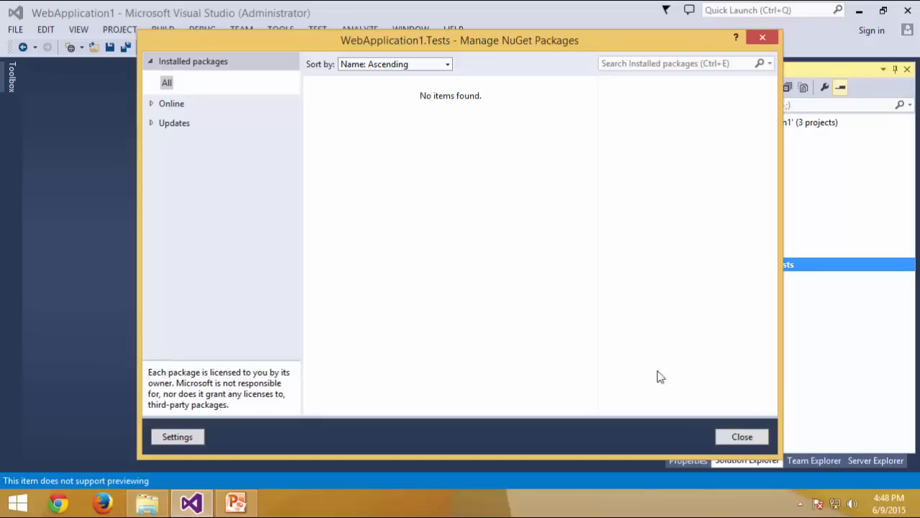
pyautogui.click(751, 439)
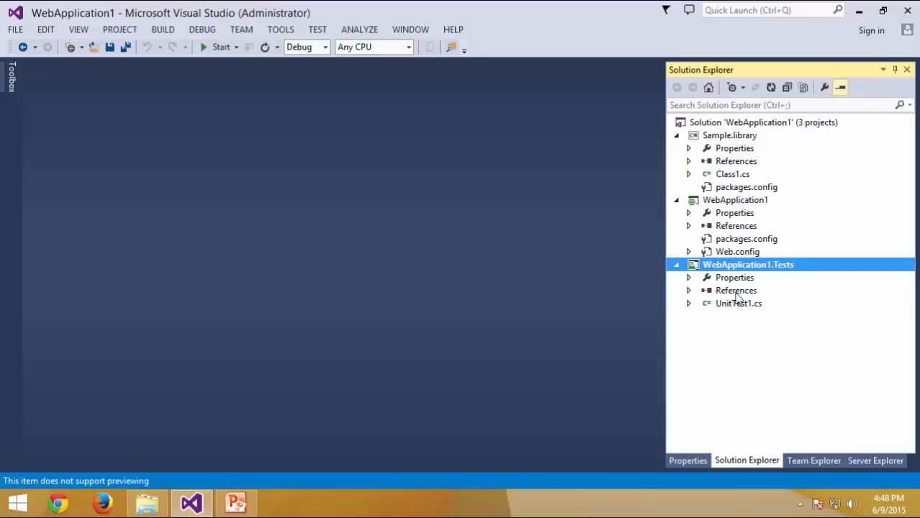
# Expand the references of WebApplication1.Tests and Sample.library and check each for the NLog reference.
pyautogui.click(689, 291)
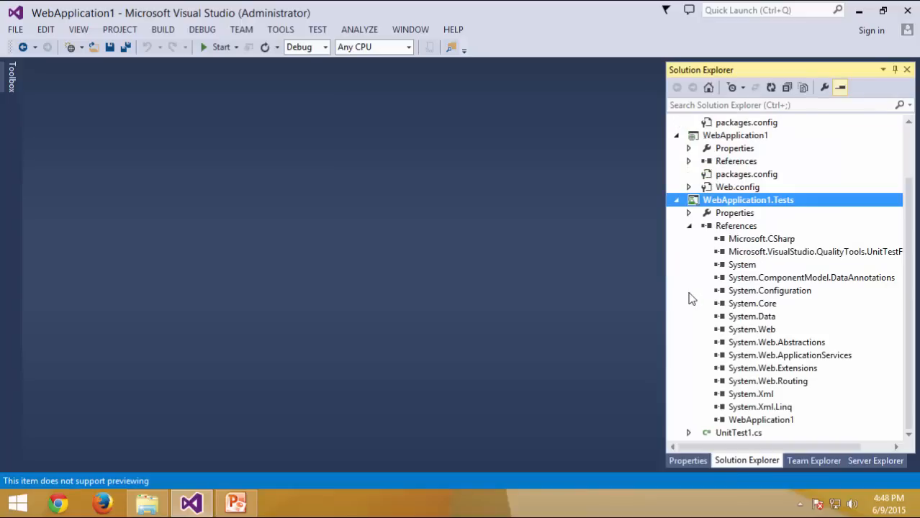
pyautogui.scroll(2, 782, 317)
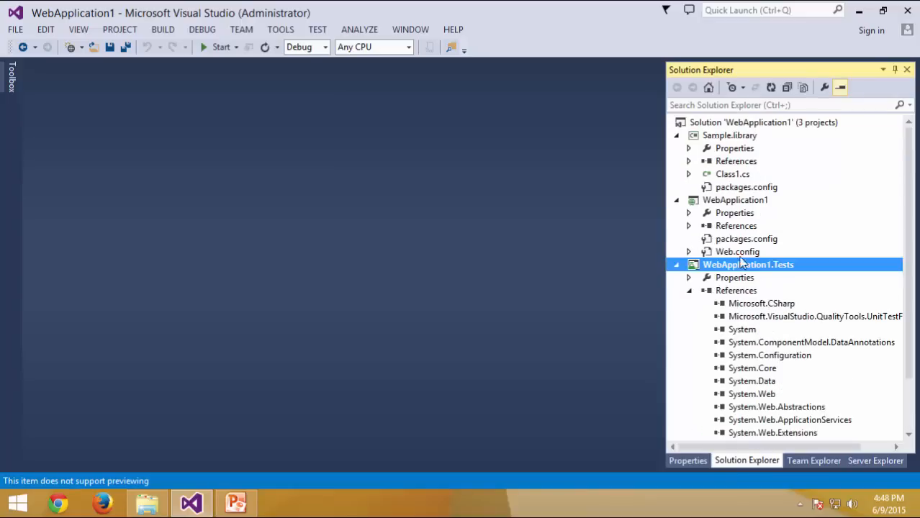
pyautogui.click(689, 161)
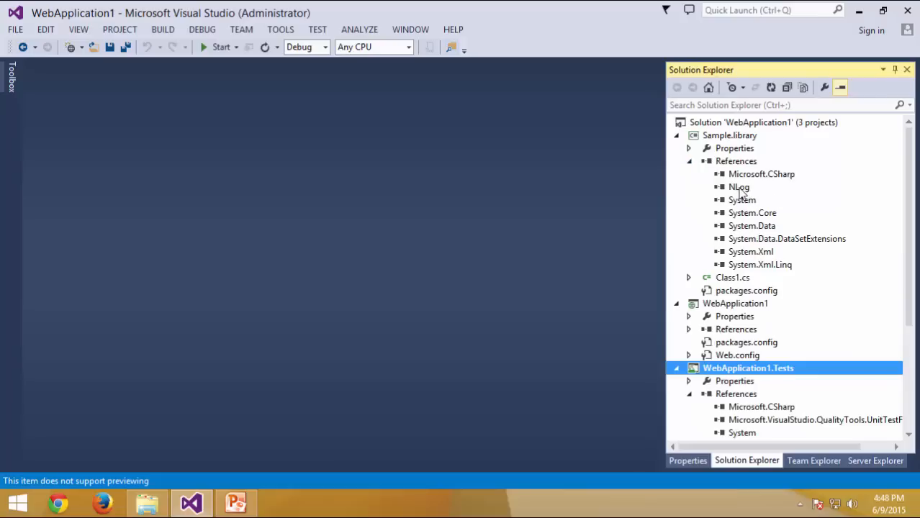
# Collapse the references of Sample.library and WebApplication1.Tests.
pyautogui.click(741, 189)
pyautogui.doubleClick(702, 162)
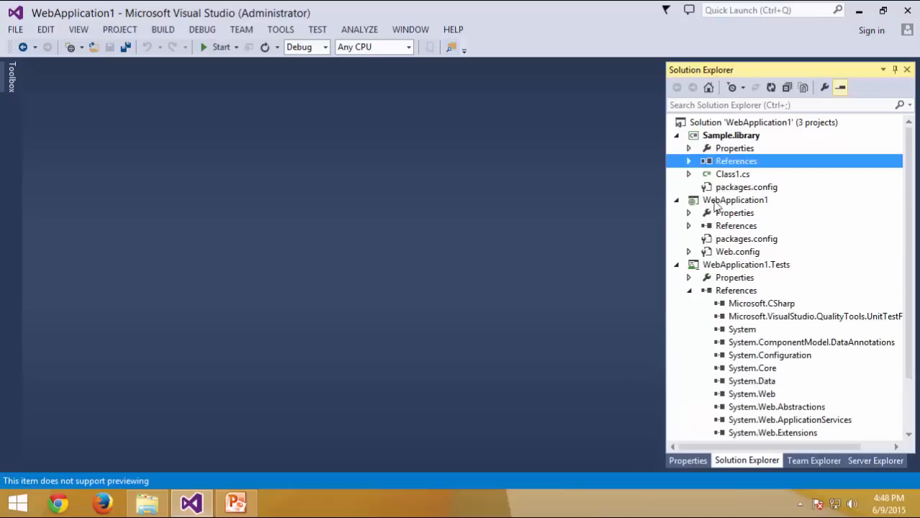
pyautogui.click(689, 292)
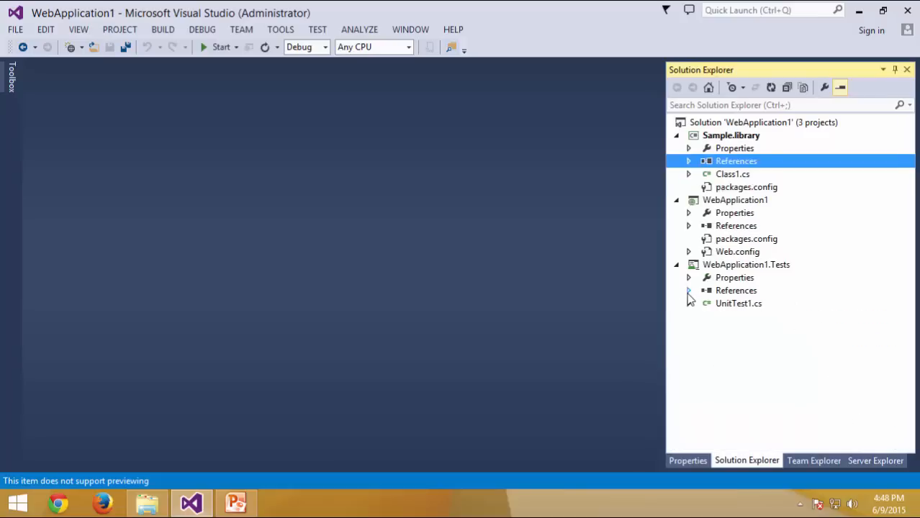
# Uninstall the NLog package from the Sample.library project and close the package manager.
pyautogui.click(782, 139)
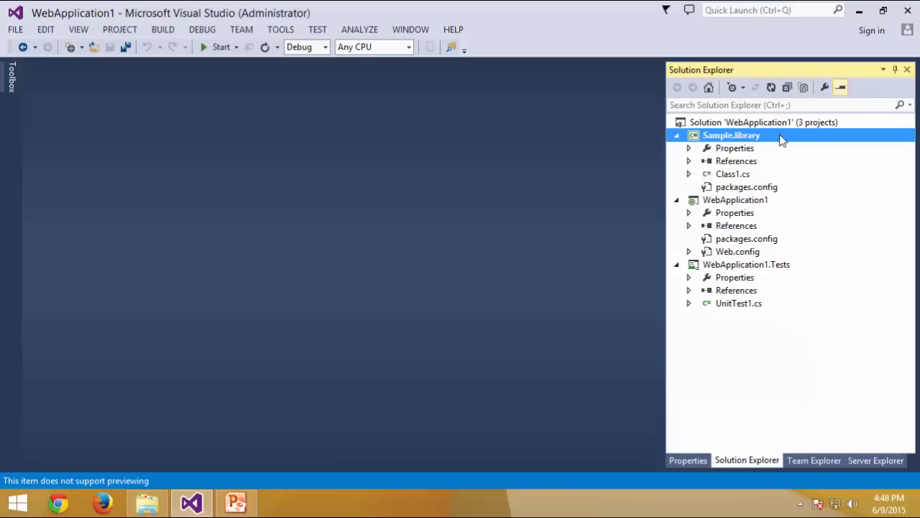
pyautogui.rightClick(782, 139)
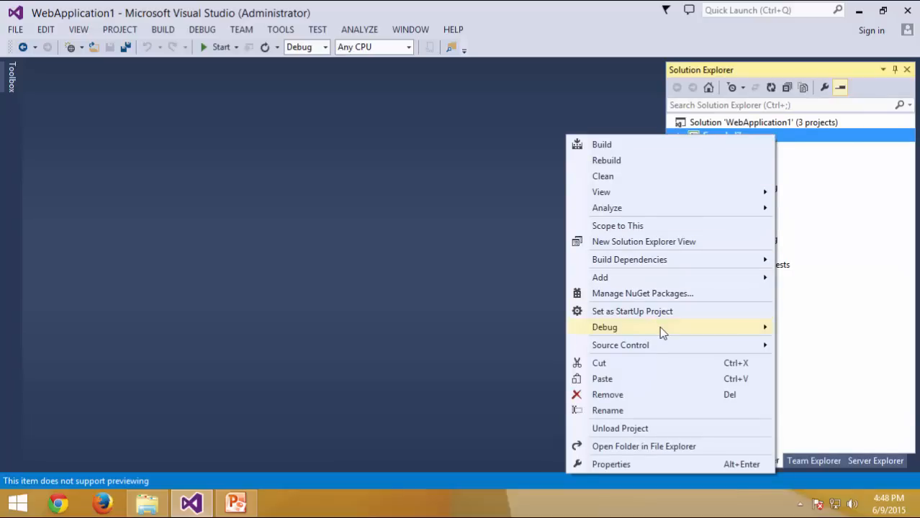
pyautogui.click(643, 294)
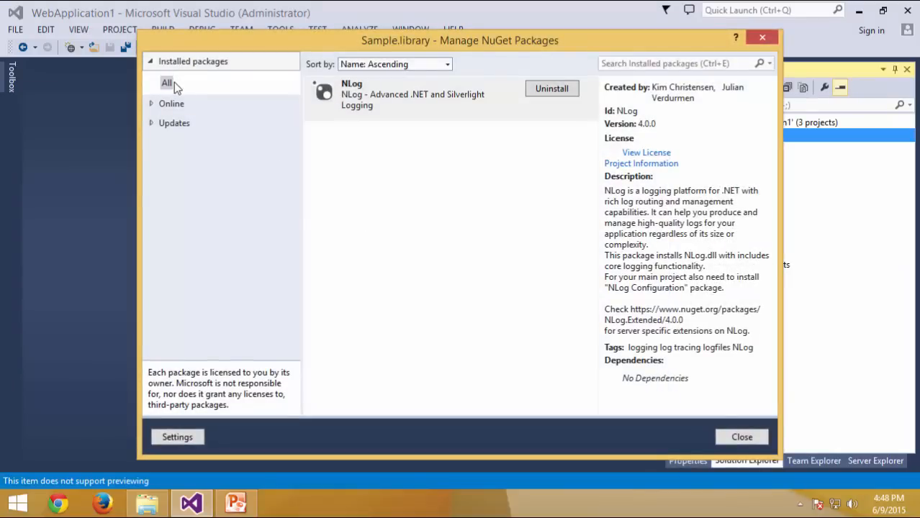
pyautogui.click(556, 89)
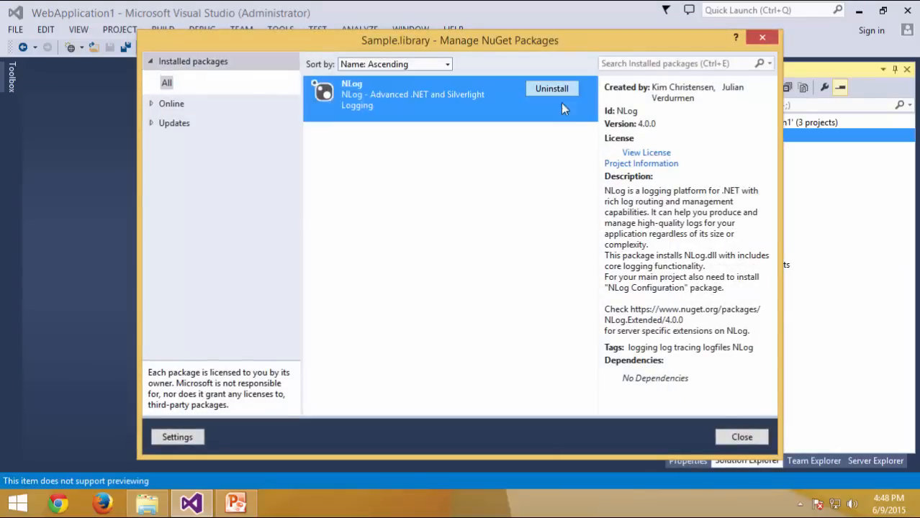
pyautogui.click(742, 437)
# Uninstall the NLog package from the WebApplication1 project and close the package manager.
pyautogui.rightClick(767, 189)
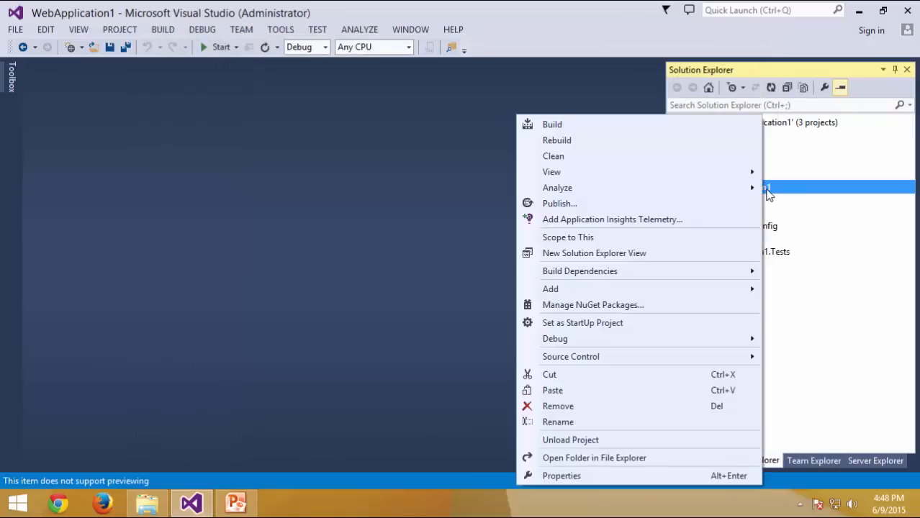
pyautogui.click(658, 306)
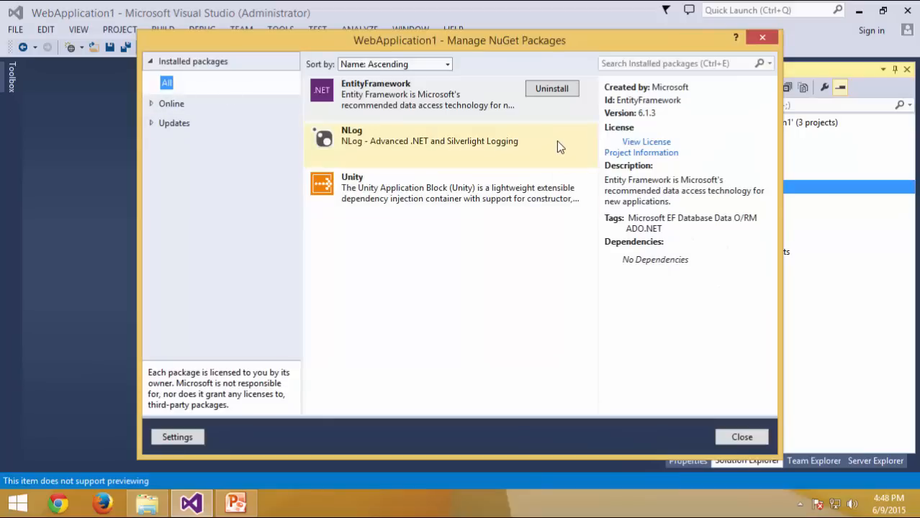
pyautogui.click(546, 138)
pyautogui.click(560, 134)
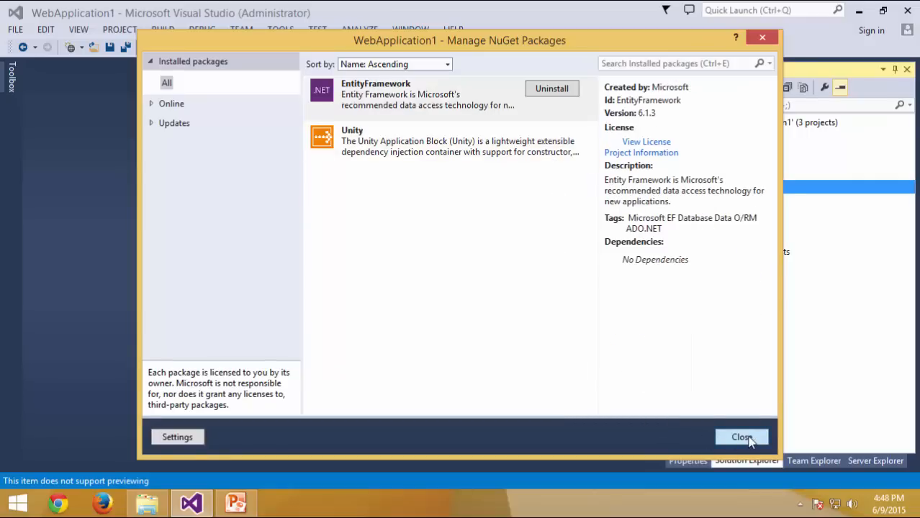
pyautogui.click(742, 437)
# Check the package entries in WebApplication1's packages.config, and check the solution's packages folder in File Explorer.
pyautogui.click(736, 229)
pyautogui.doubleClick(735, 229)
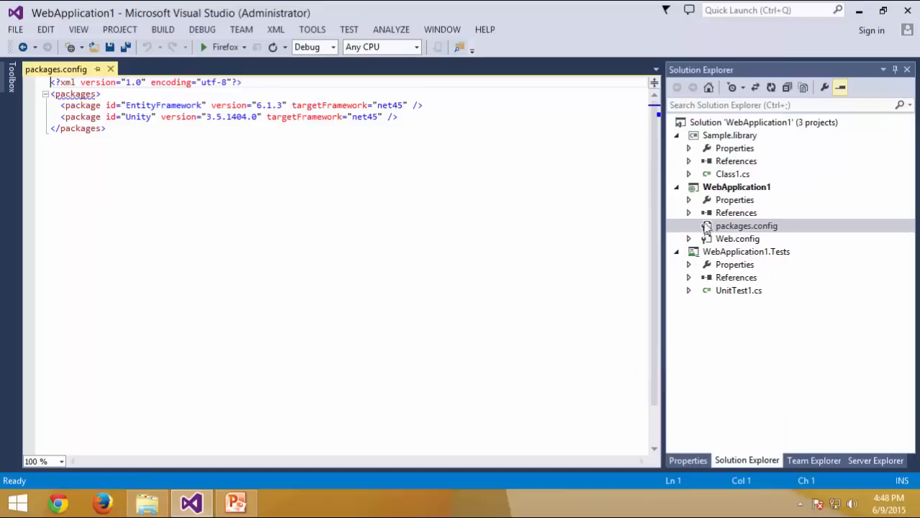
pyautogui.click(491, 104)
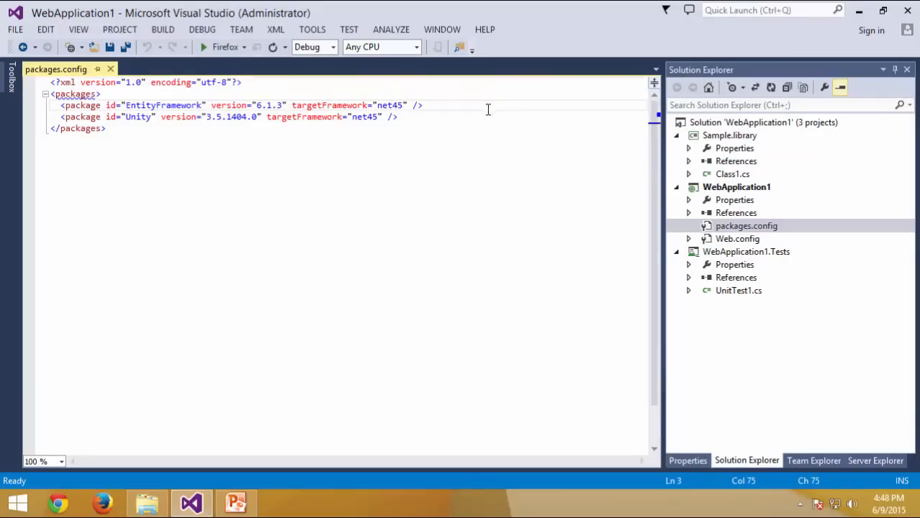
pyautogui.click(157, 503)
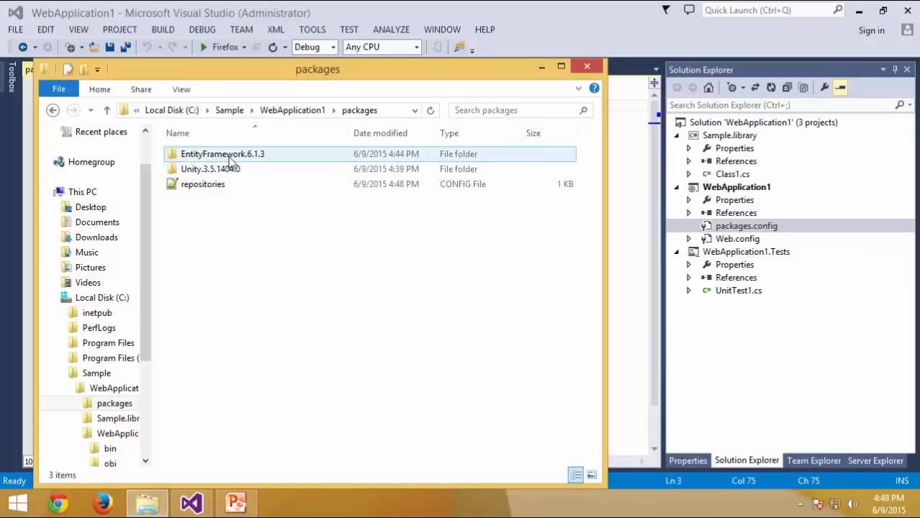
pyautogui.click(644, 232)
# Uninstall EntityFramework and Unity from WebApplication1, and restart Visual Studio with the changes to the solution's projects saved.
pyautogui.rightClick(765, 190)
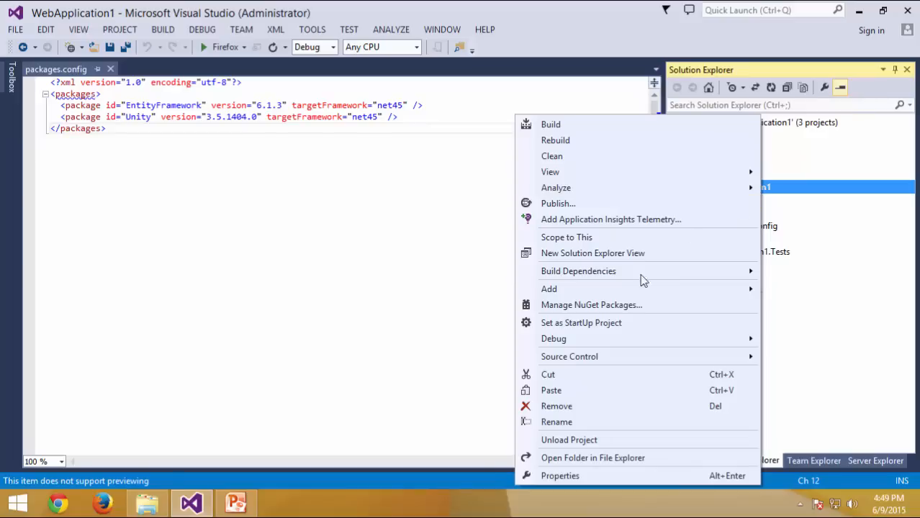
pyautogui.click(622, 309)
pyautogui.click(552, 88)
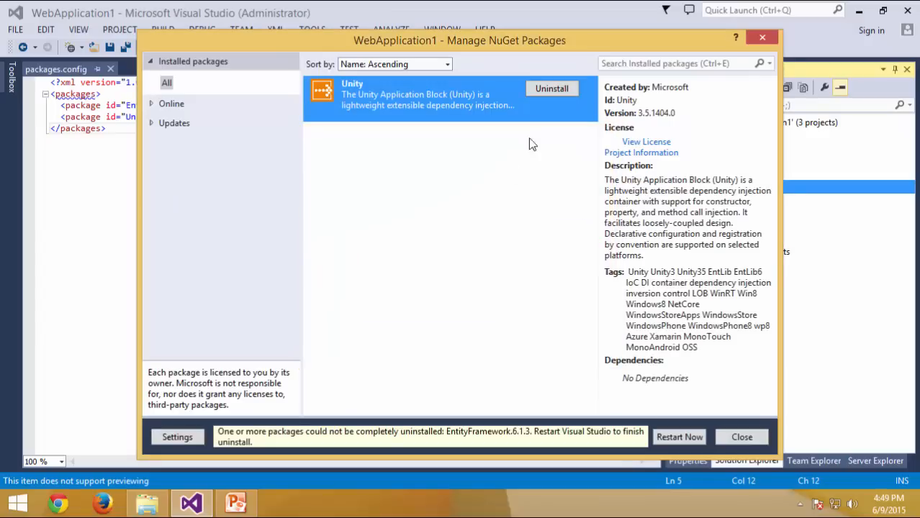
pyautogui.click(551, 88)
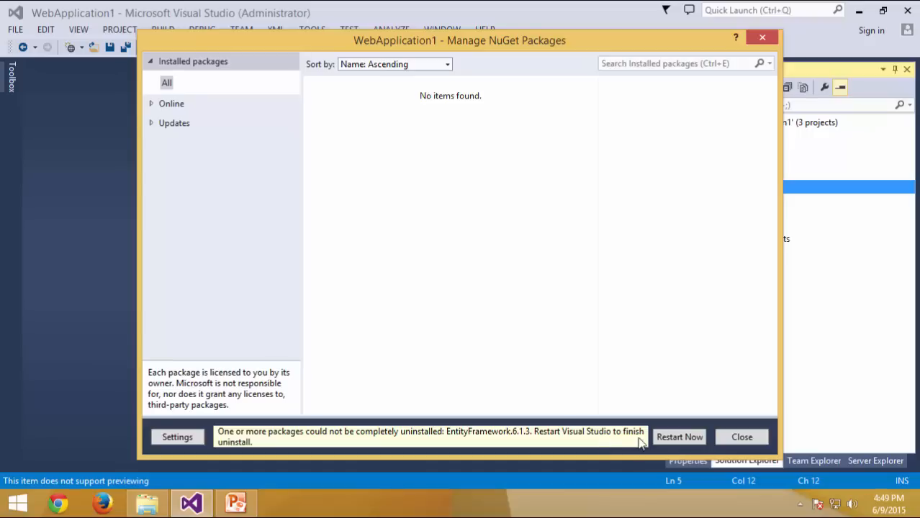
pyautogui.click(674, 441)
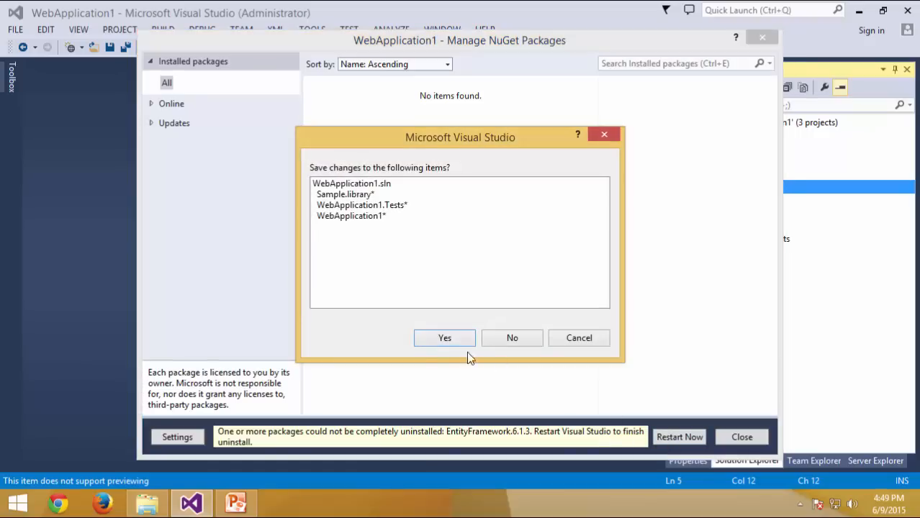
pyautogui.click(445, 338)
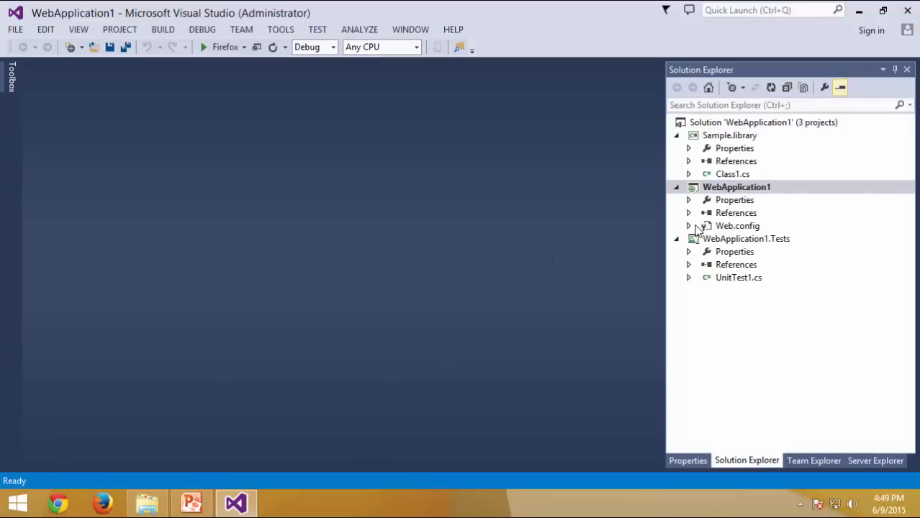
# Open WebApplication1's Web.config and examine its configSections and entityFramework sections for leftover package configuration.
pyautogui.click(737, 227)
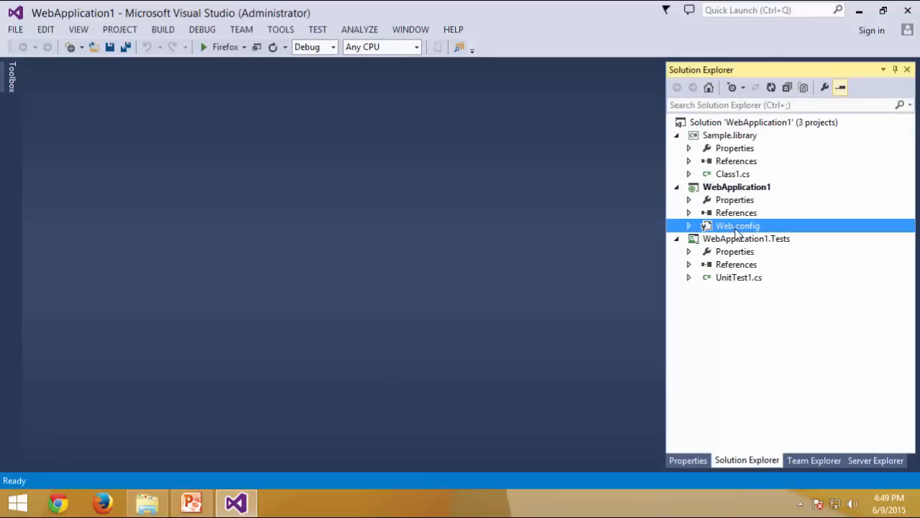
pyautogui.doubleClick(737, 229)
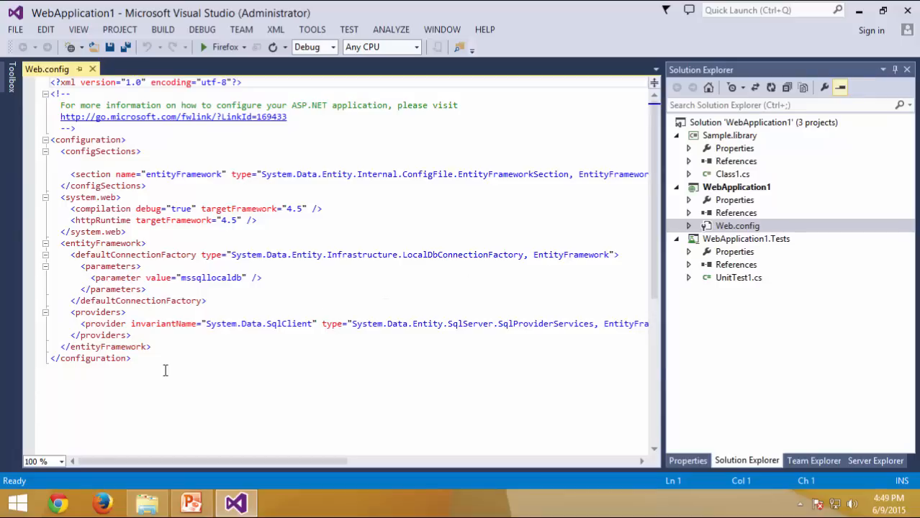
pyautogui.moveTo(174, 362); pyautogui.dragTo(42, 154)
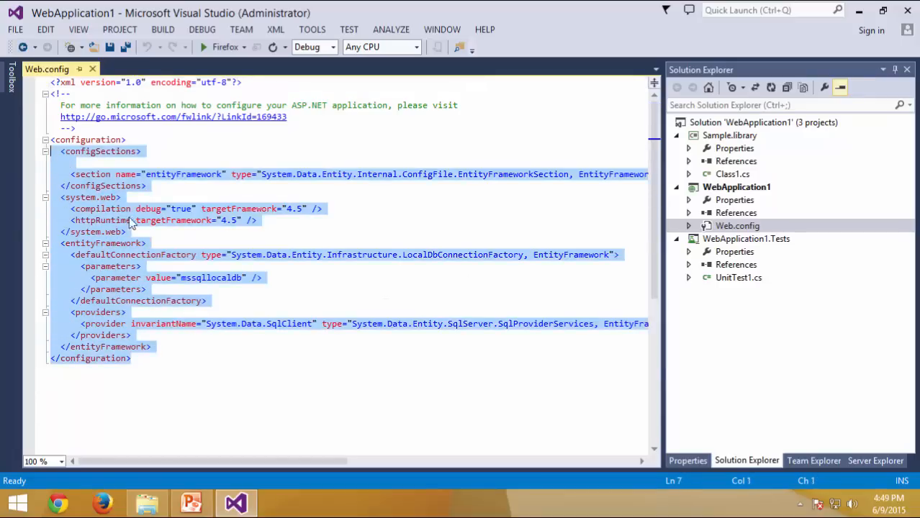
pyautogui.click(282, 292)
pyautogui.click(212, 376)
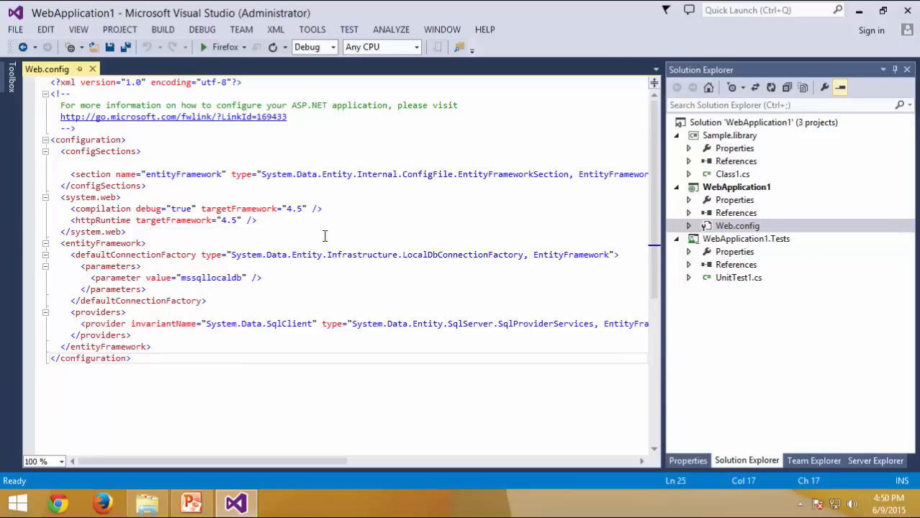
pyautogui.click(240, 190)
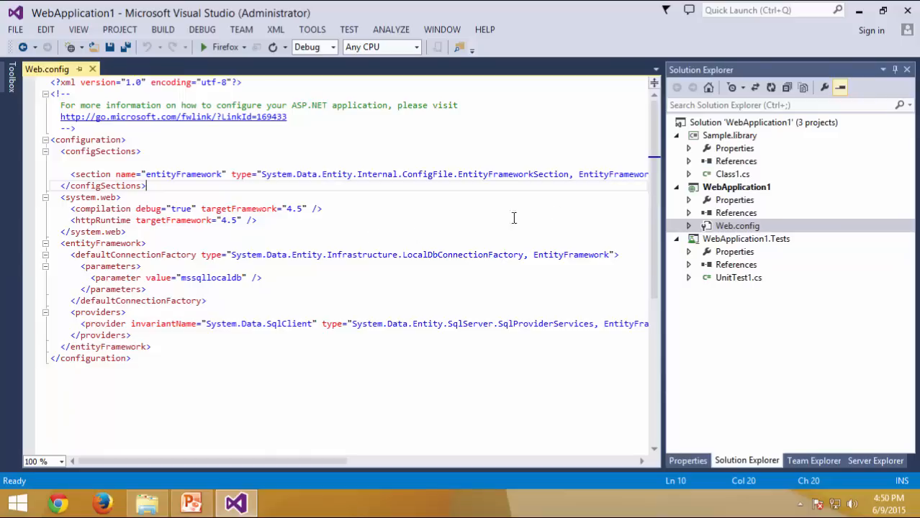
# Check WebApplication1's references, and examine the packages folder and its parent WebApplication1 folder in File Explorer.
pyautogui.click(689, 213)
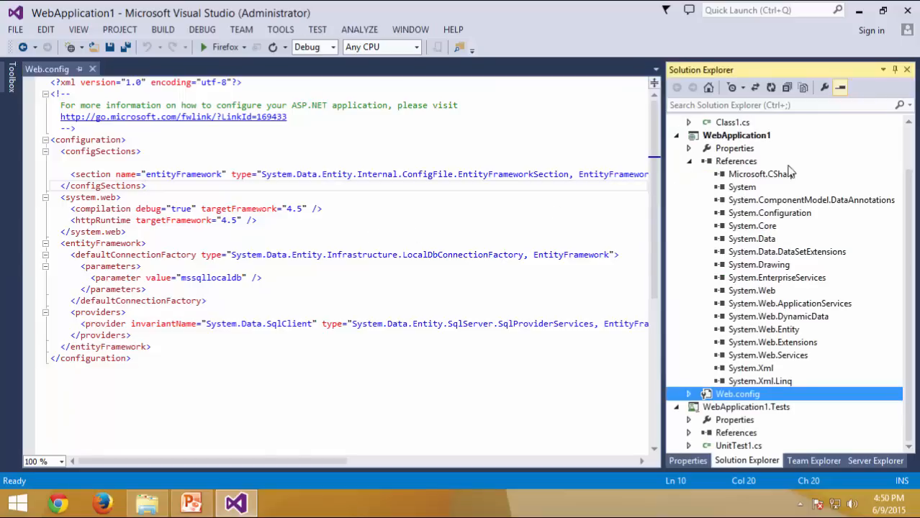
pyautogui.click(691, 162)
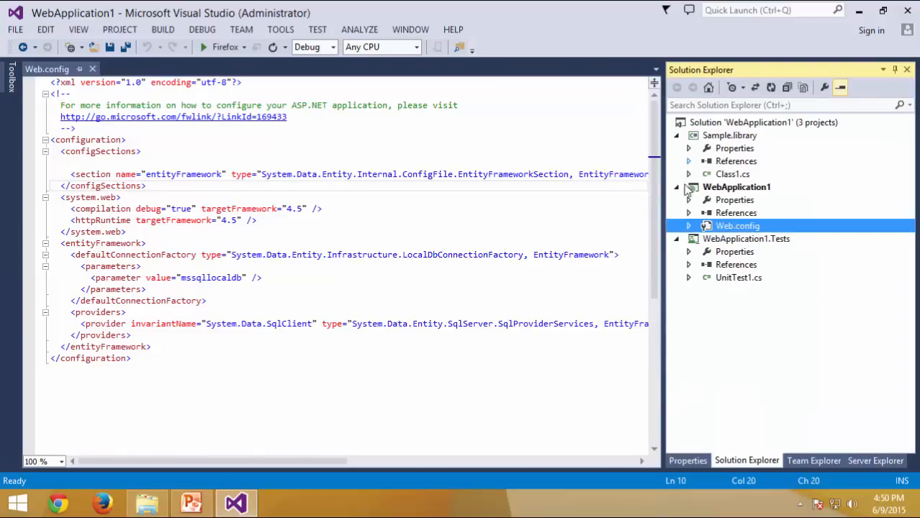
pyautogui.click(159, 508)
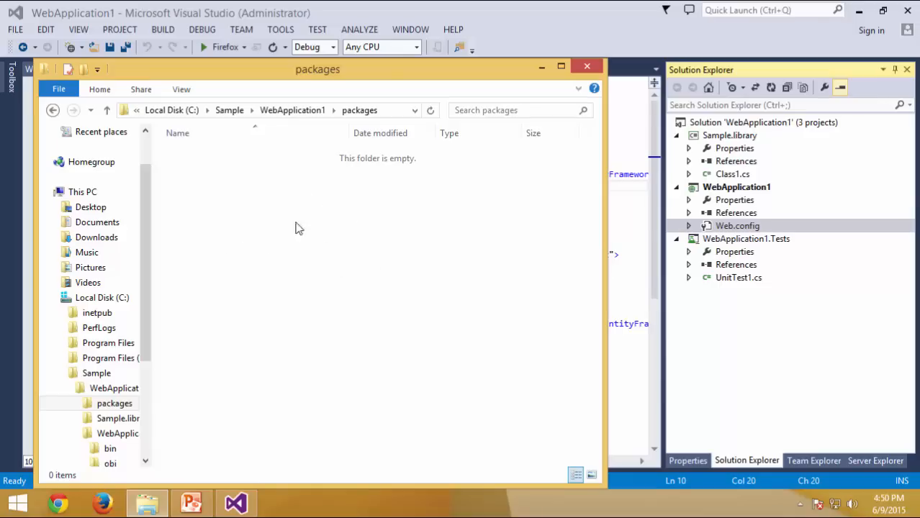
pyautogui.click(303, 111)
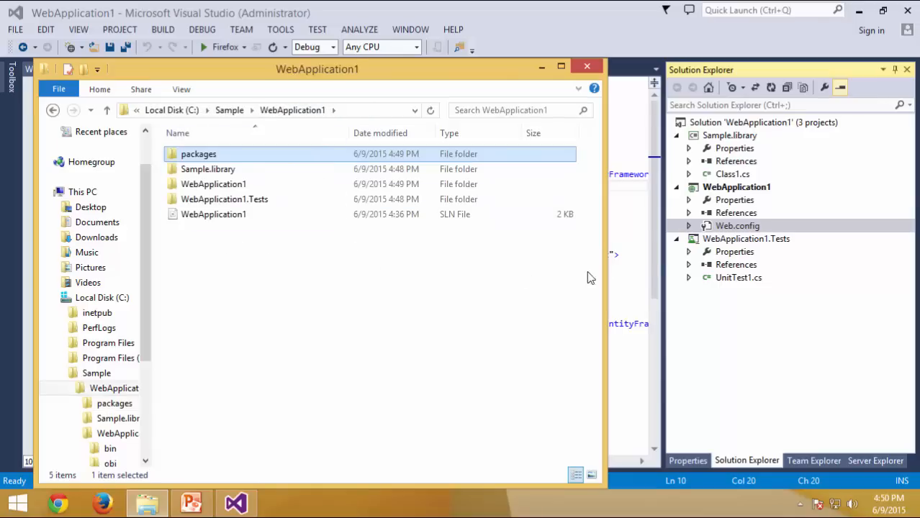
pyautogui.click(639, 253)
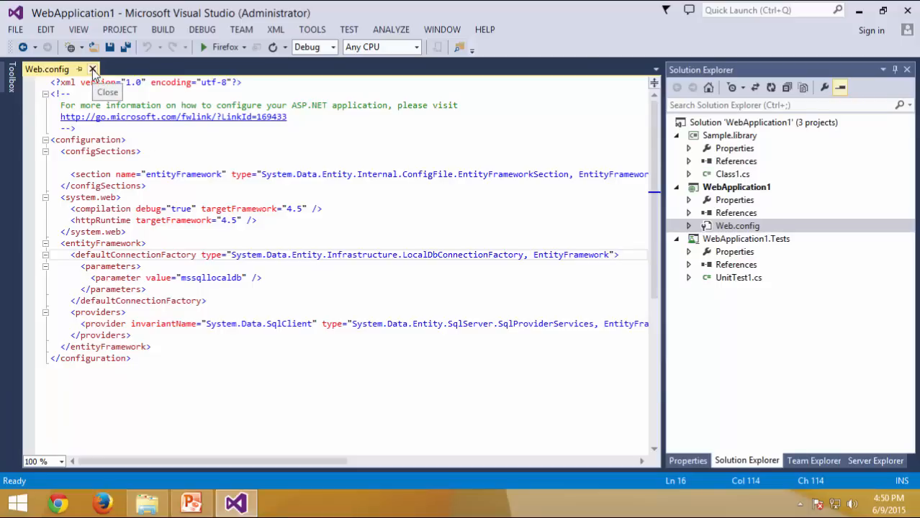
# Close Web.config, check the installed NuGet packages of Sample.library, and close the package manager.
pyautogui.click(92, 69)
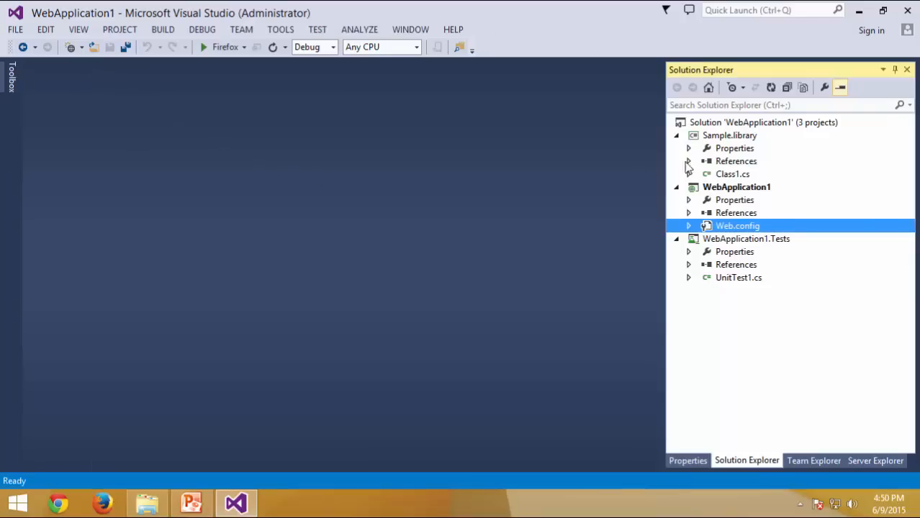
pyautogui.click(788, 140)
pyautogui.rightClick(787, 140)
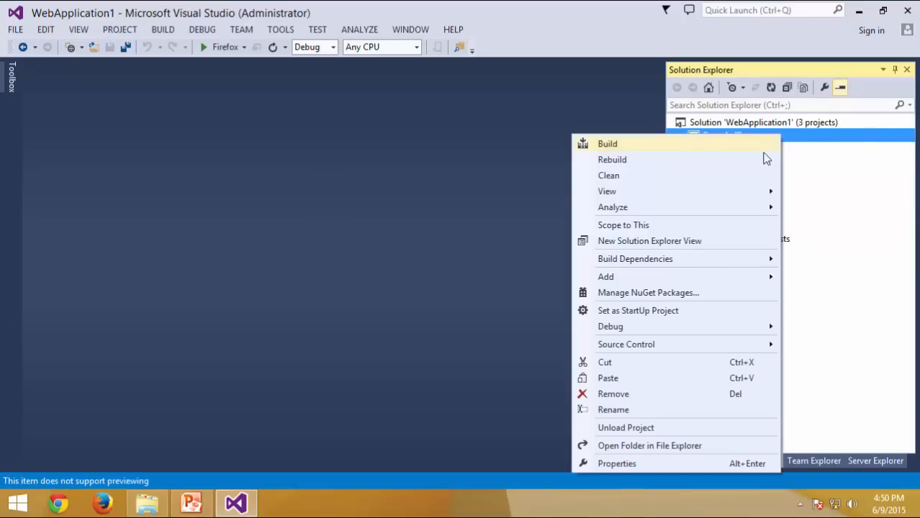
pyautogui.click(707, 293)
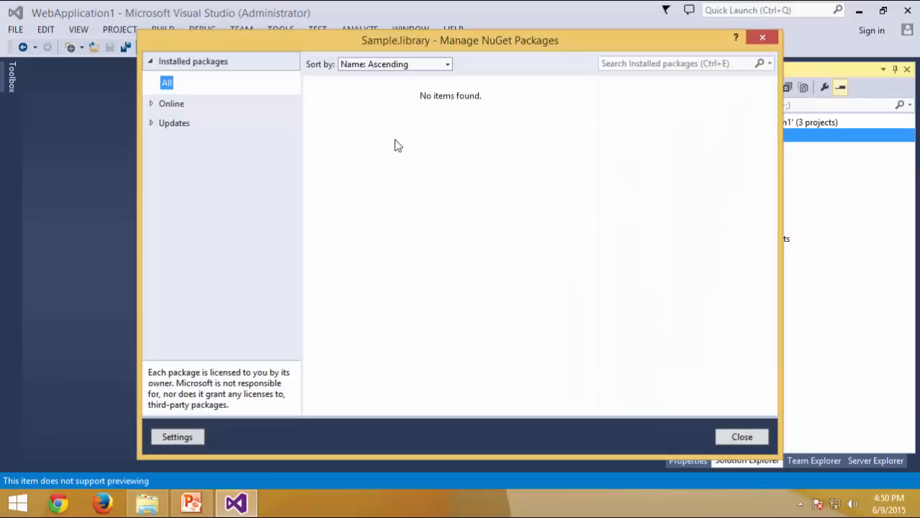
pyautogui.moveTo(600, 39); pyautogui.dragTo(543, 22)
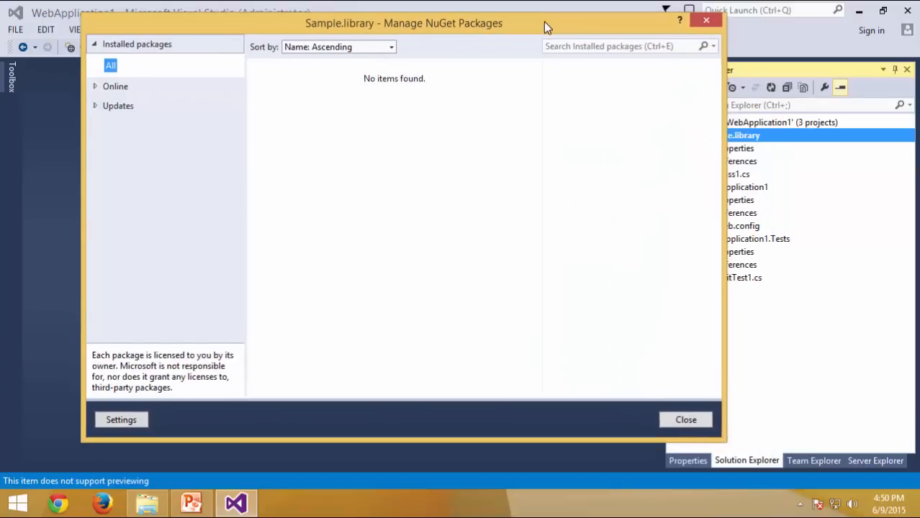
pyautogui.click(683, 417)
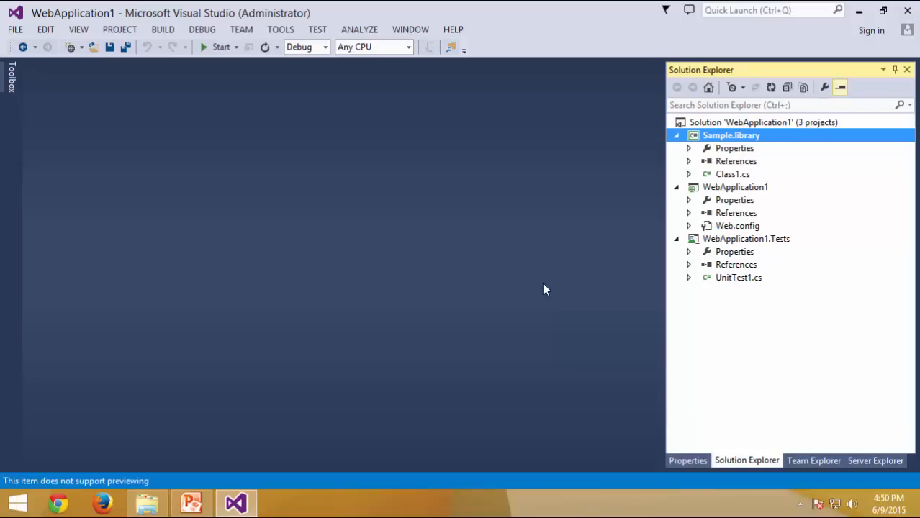
# Open the NuGet Package Manager Console.
pyautogui.click(280, 33)
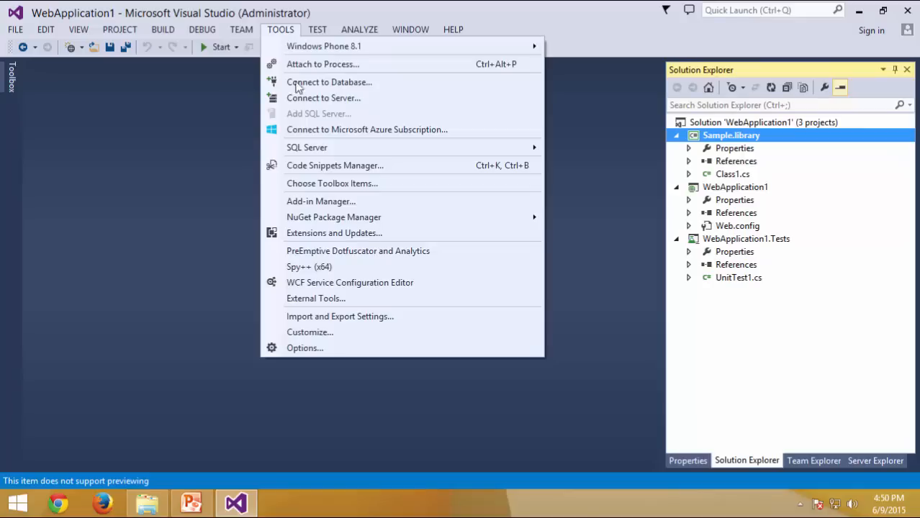
pyautogui.moveTo(321, 224)
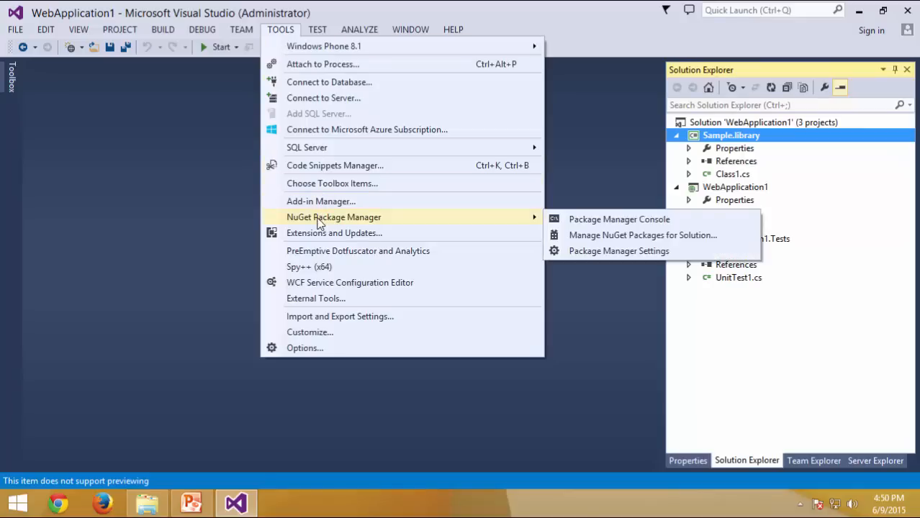
pyautogui.click(641, 222)
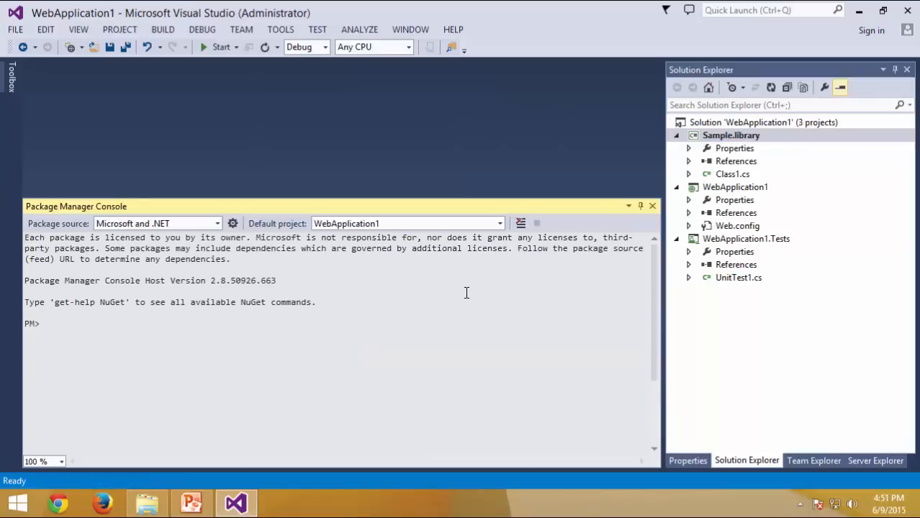
# Clear the Package Manager Console and set its package source to All.
pyautogui.rightClick(445, 296)
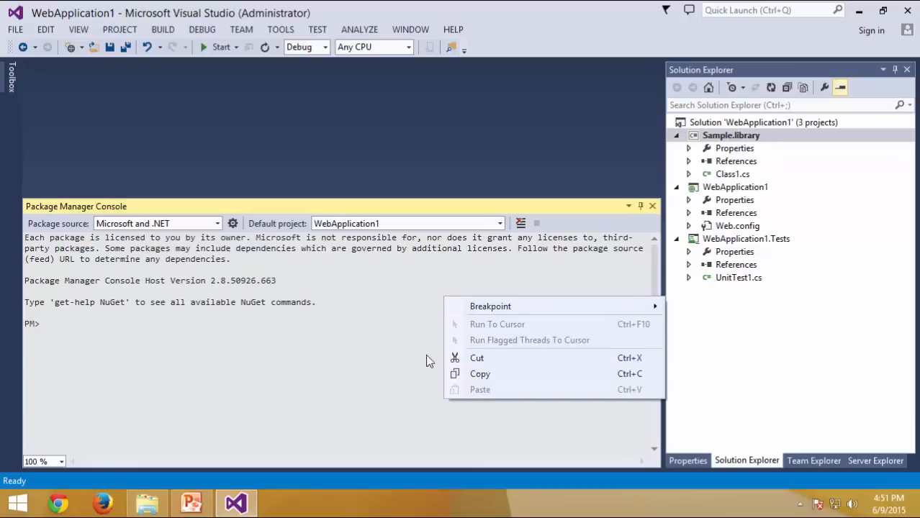
pyautogui.click(391, 354)
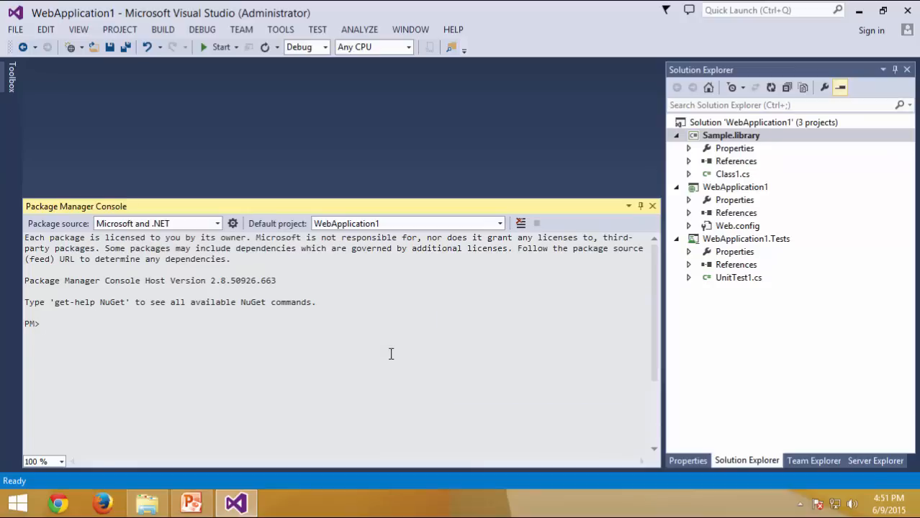
pyautogui.click(521, 224)
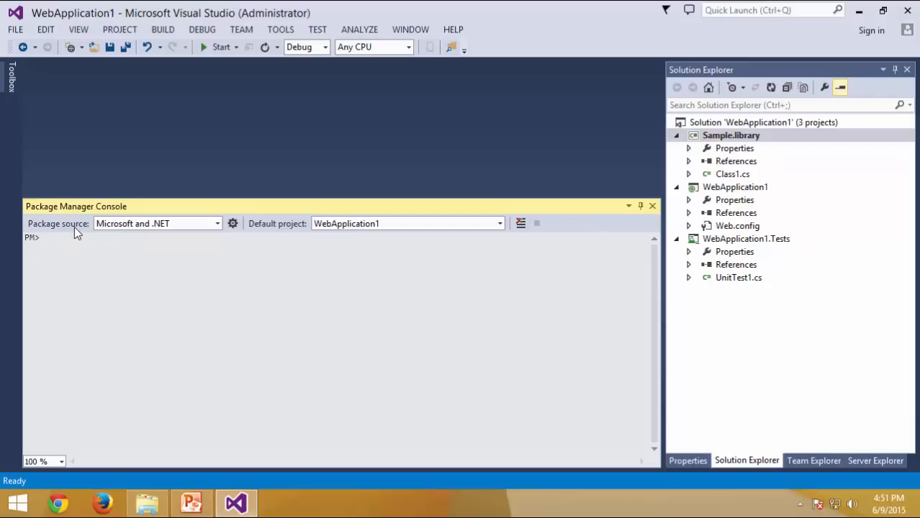
pyautogui.click(217, 224)
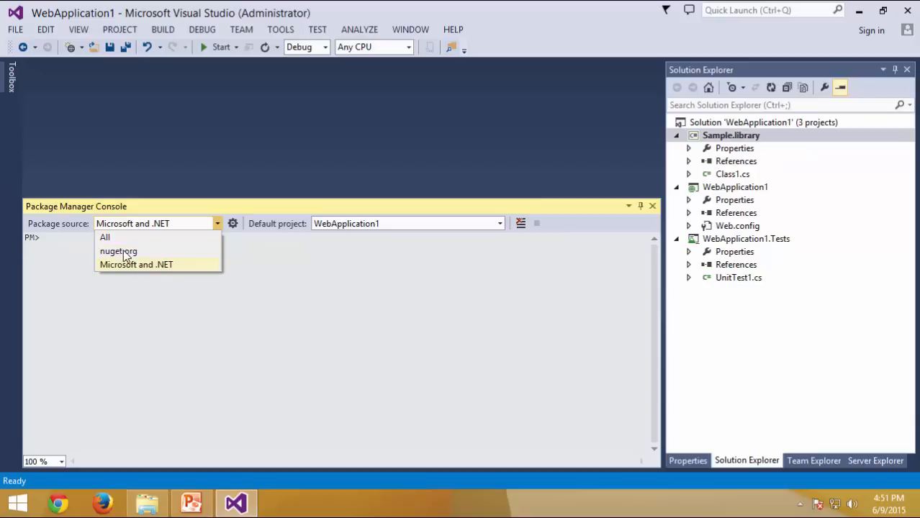
pyautogui.click(121, 238)
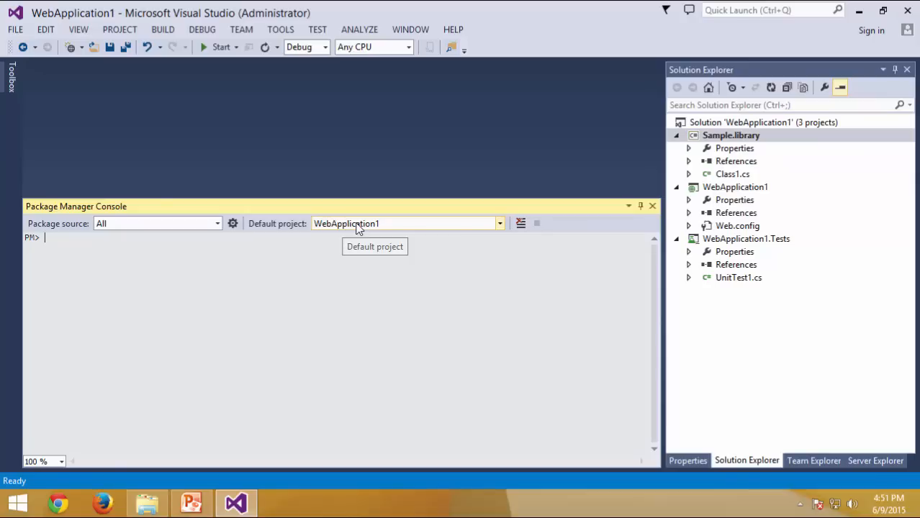
# Set the console's default project to Sample.library.
pyautogui.click(501, 228)
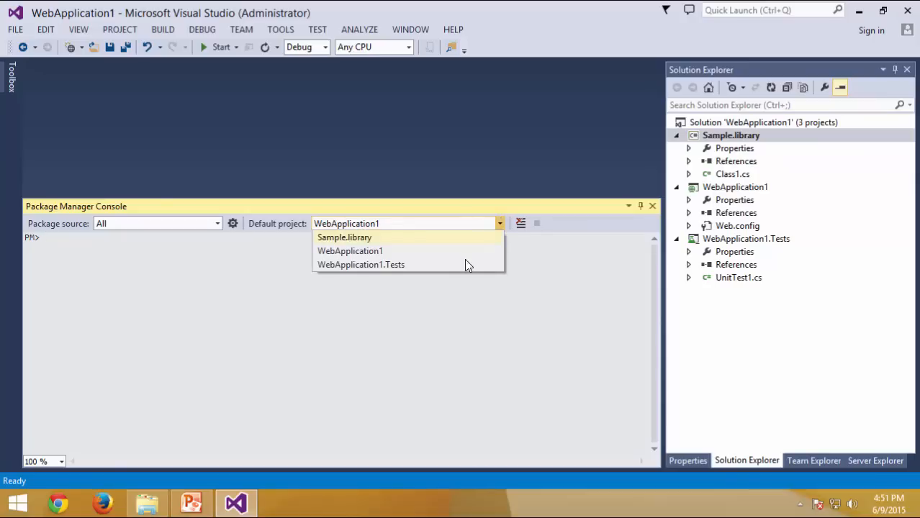
pyautogui.click(453, 238)
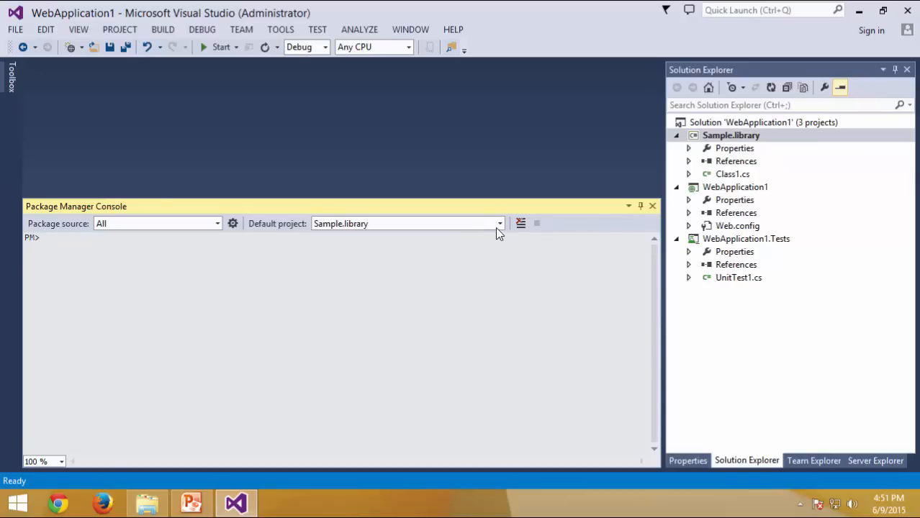
pyautogui.click(498, 226)
pyautogui.click(463, 252)
pyautogui.click(497, 225)
pyautogui.click(476, 238)
# List the installed packages with Get-Package, and clear the console with cls.
pyautogui.write('Get-Package')
pyautogui.press('Return')
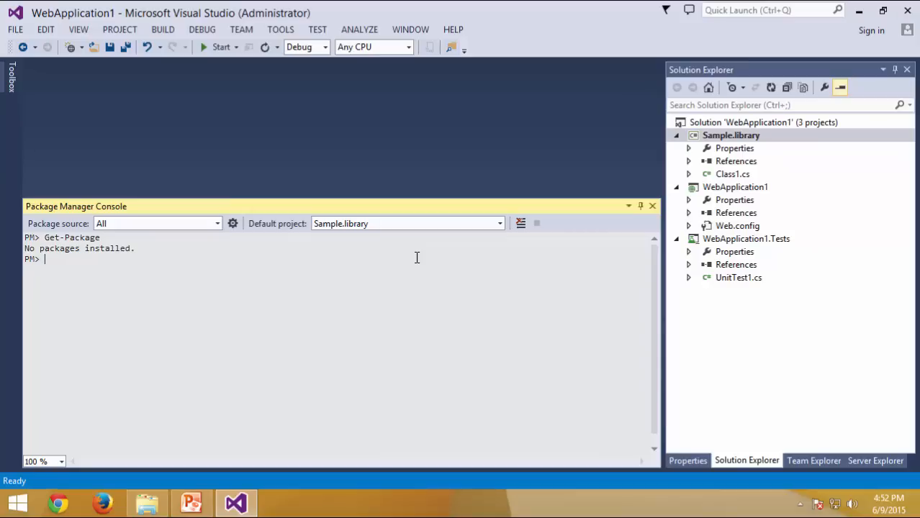
pyautogui.write('cls')
pyautogui.press('Return')
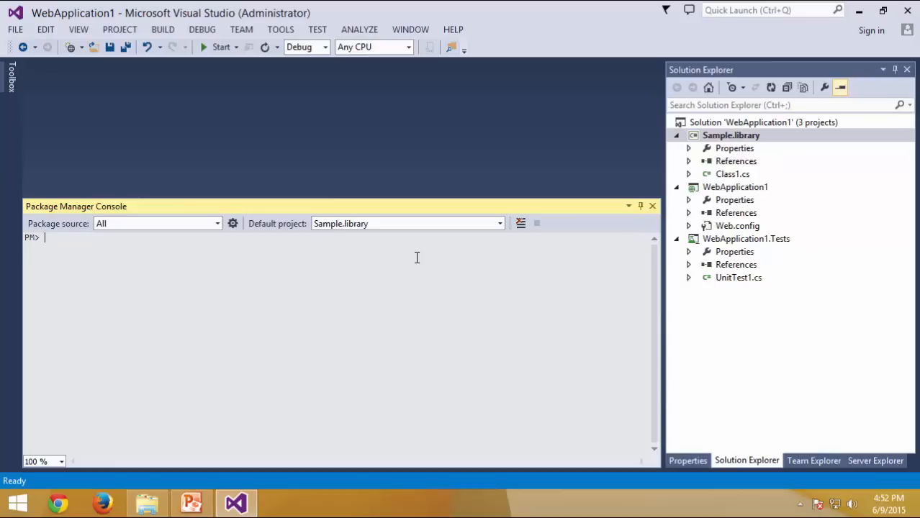
# List the available packages matching elmah with Get-Package -ListAvailable -Filter elmah.
pyautogui.write('Get-Package -ListAv')
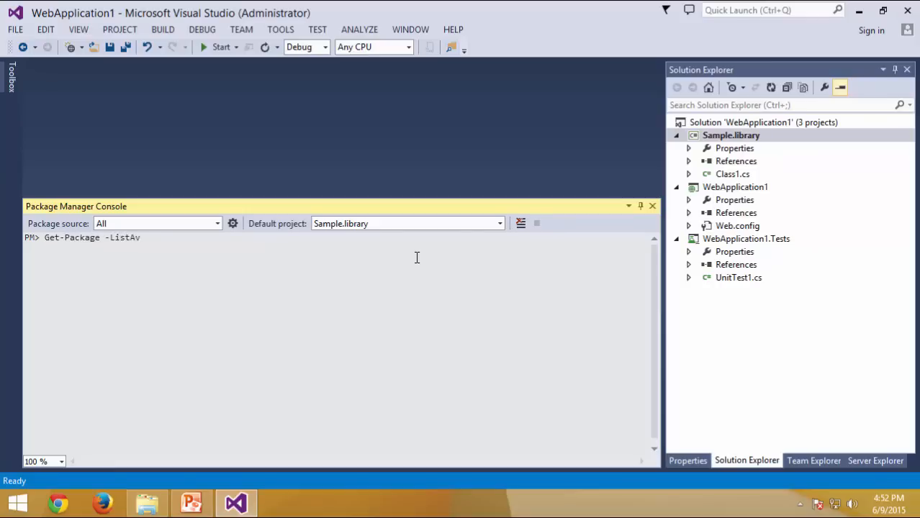
pyautogui.write('ailable')
pyautogui.write('-Filter Elmah')
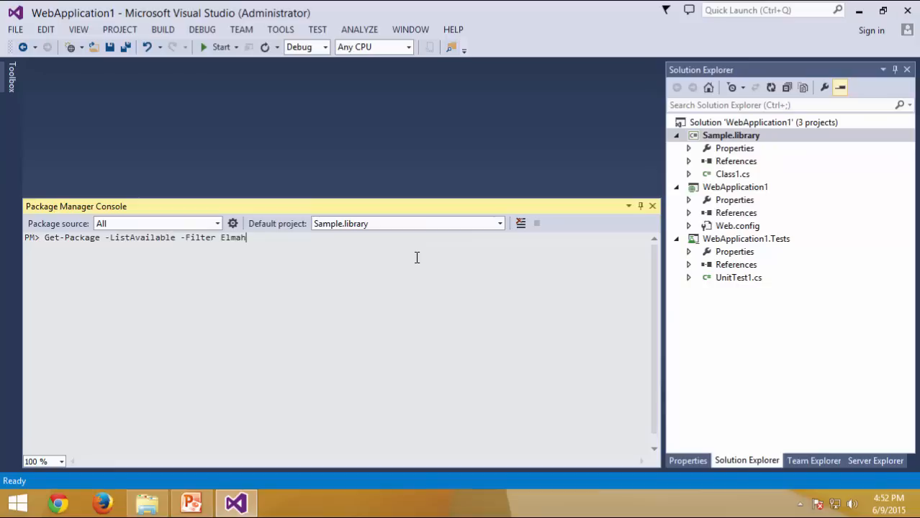
pyautogui.press('Left')
pyautogui.press('Left')
pyautogui.press('Left')
pyautogui.press('Left')
pyautogui.press('Left')
pyautogui.press('Delete')
pyautogui.write('e')
pyautogui.press('Return')
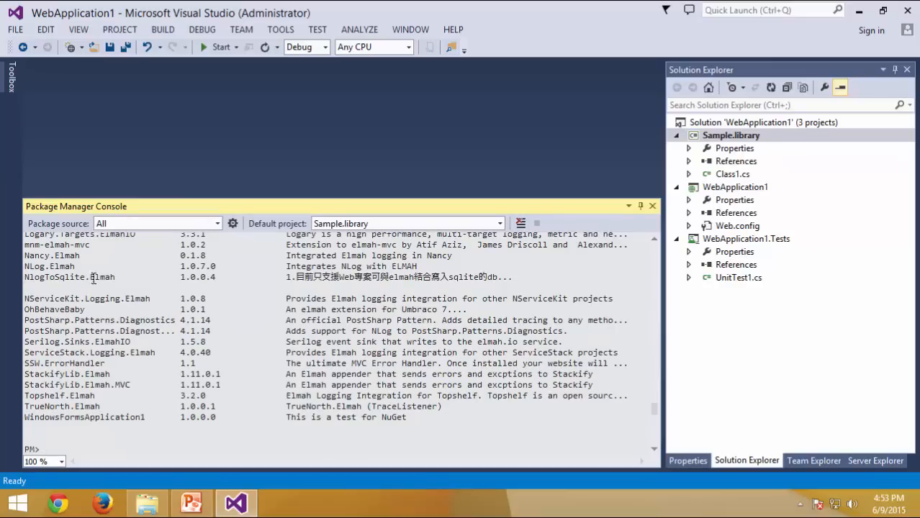
# Examine the listed packages from the beginning for the elmah package's ID and version.
pyautogui.click(50, 266)
pyautogui.scroll(15, 139, 385)
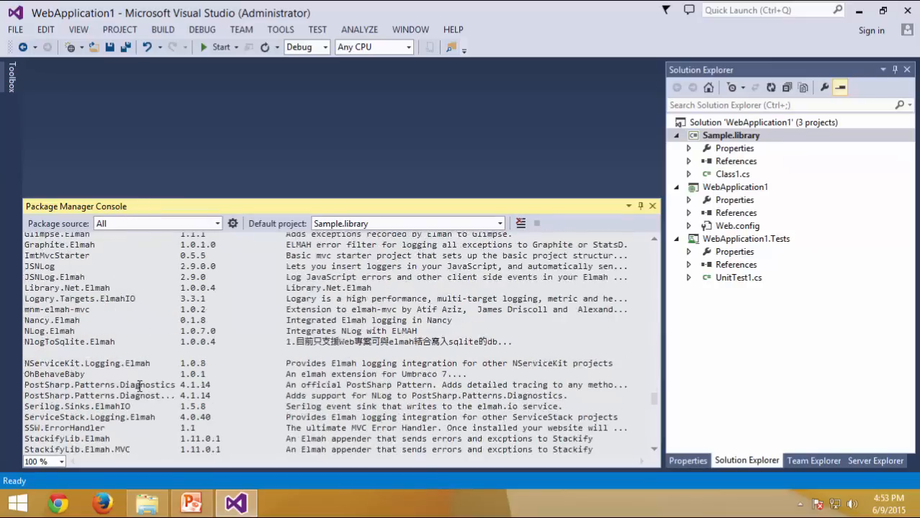
pyautogui.scroll(15, 145, 396)
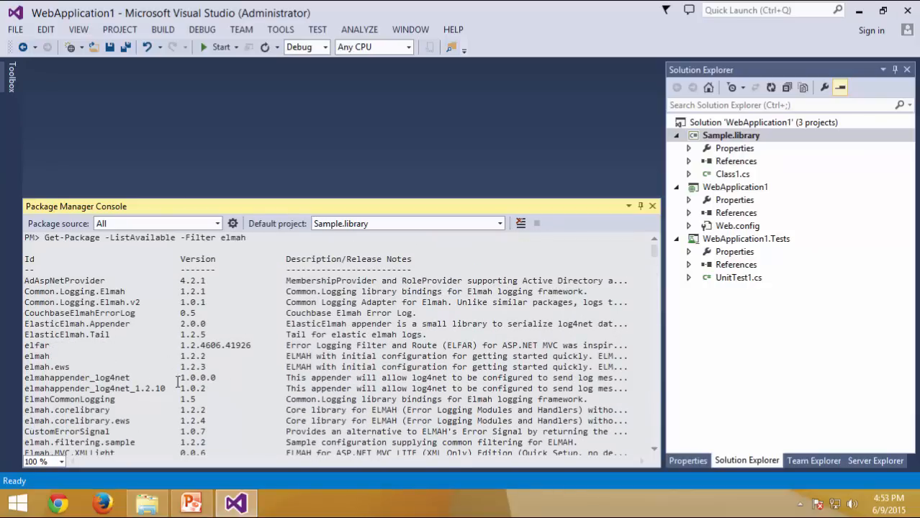
pyautogui.moveTo(25, 356); pyautogui.dragTo(50, 356)
pyautogui.moveTo(181, 356); pyautogui.dragTo(207, 356)
pyautogui.scroll(-20, 230, 405)
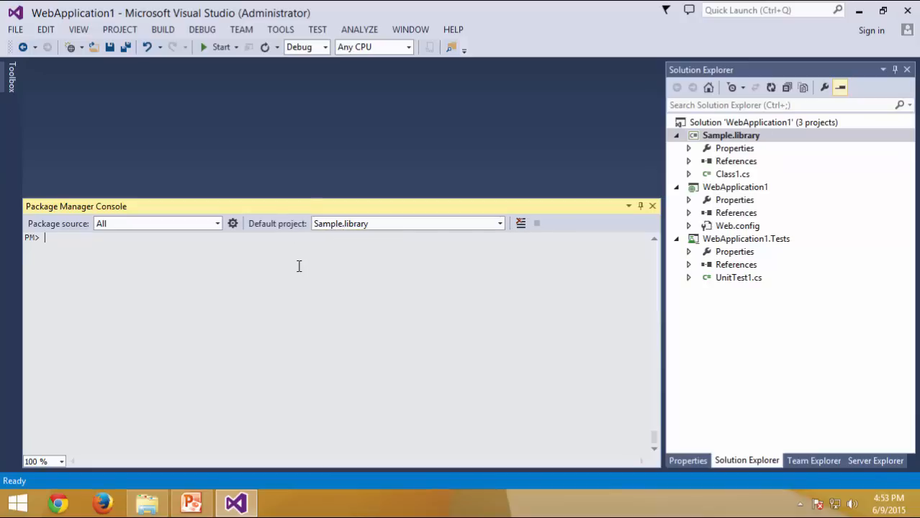
# Install the elmah package into Sample.library with Install-Package elmah, and close its readme.txt.
pyautogui.write('Install-Package Sample')
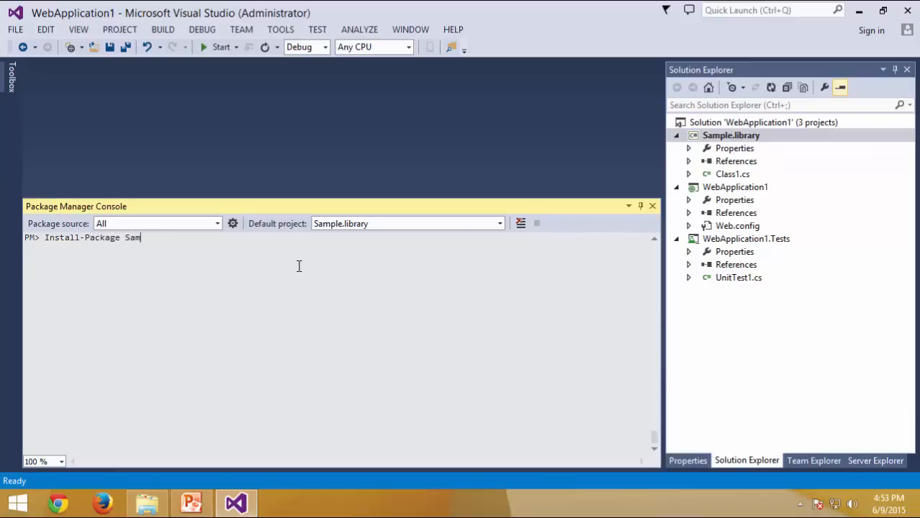
pyautogui.press('BackSpace')
pyautogui.press('BackSpace')
pyautogui.press('BackSpace')
pyautogui.press('BackSpace')
pyautogui.press('BackSpace')
pyautogui.press('BackSpace')
pyautogui.write('elmah')
pyautogui.press('Return')
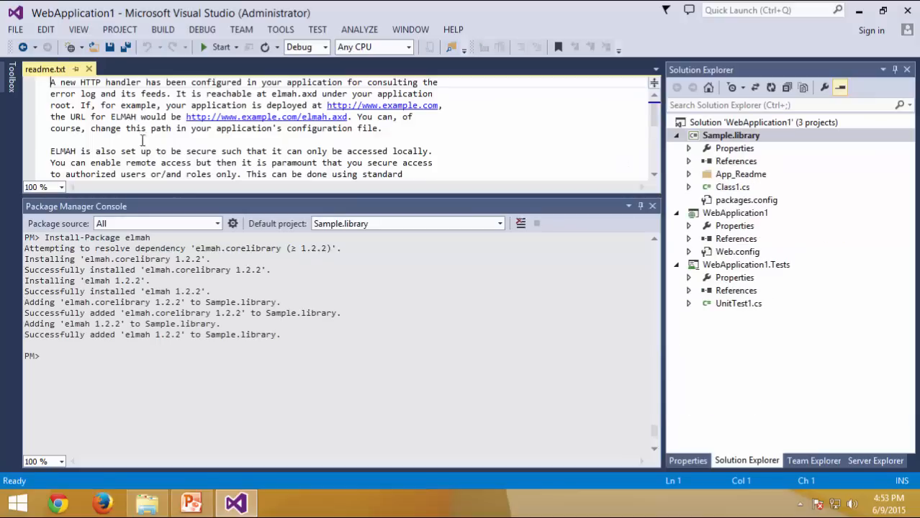
pyautogui.click(89, 69)
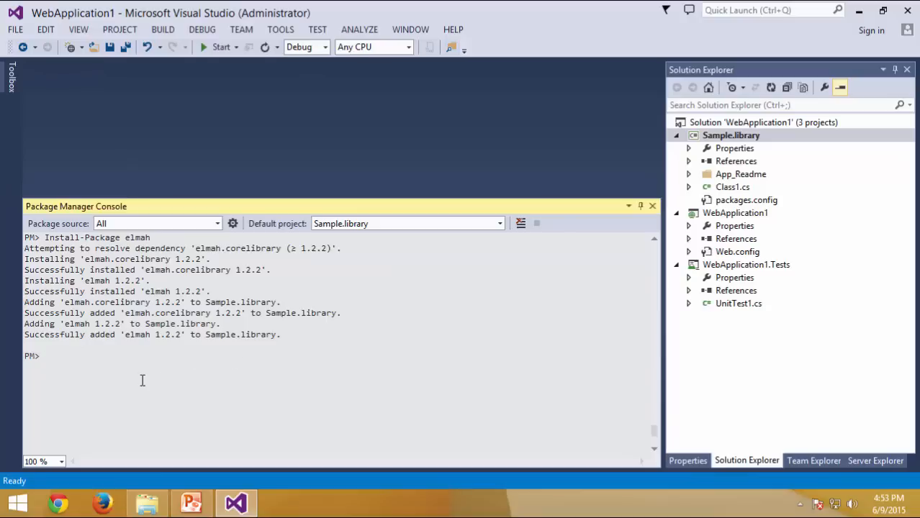
# Review the elmah lines of the install output, and open Sample.library's packages.config to examine its package IDs and versions.
pyautogui.moveTo(64, 324); pyautogui.dragTo(249, 324)
pyautogui.click(251, 324)
pyautogui.doubleClick(727, 201)
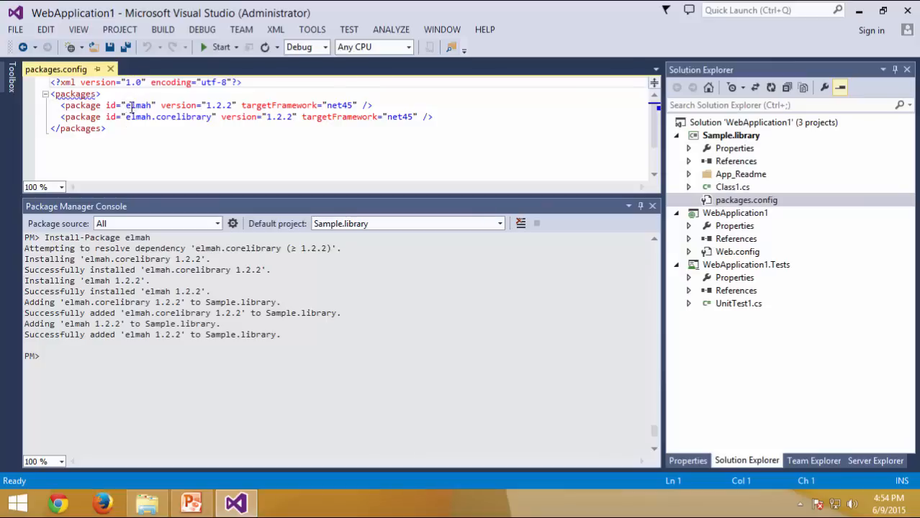
pyautogui.moveTo(126, 106); pyautogui.dragTo(237, 106)
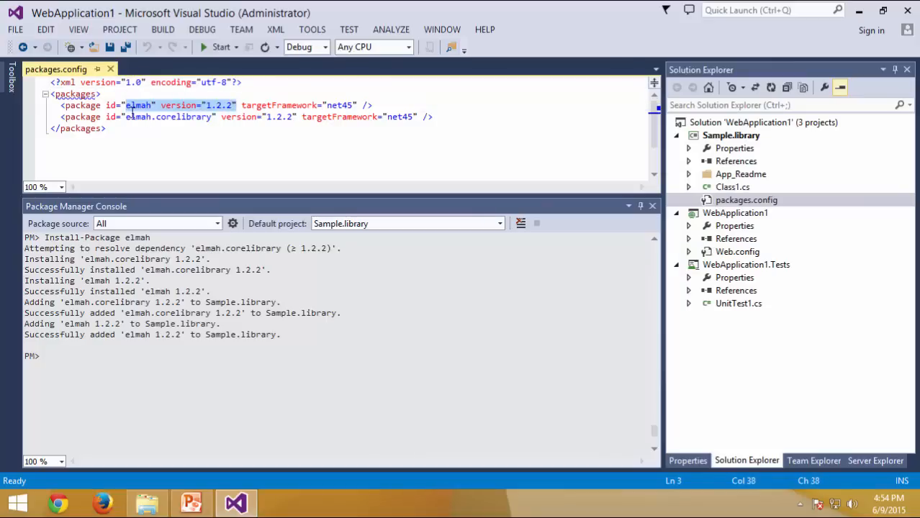
pyautogui.moveTo(121, 117); pyautogui.dragTo(229, 116)
pyautogui.click(235, 116)
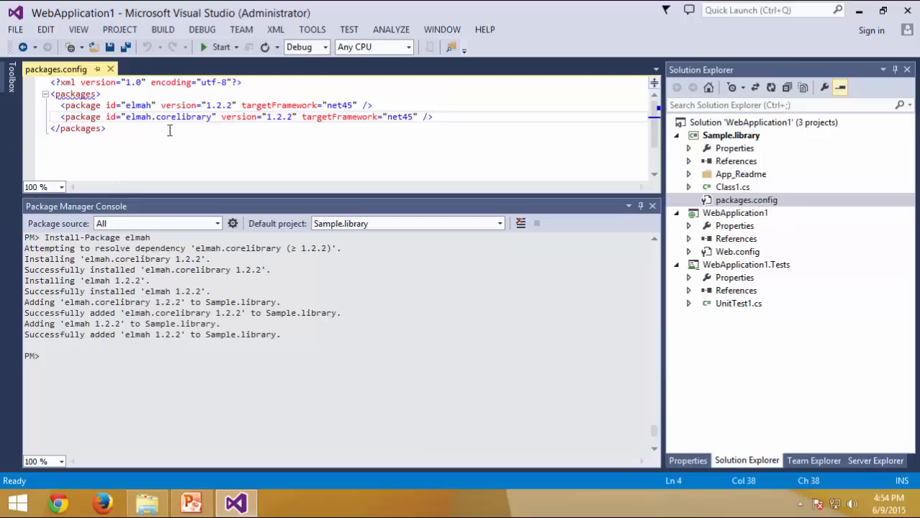
# Check Sample.library's references for Elmah, examine the packages folder in File Explorer, and return to Visual Studio.
pyautogui.click(688, 161)
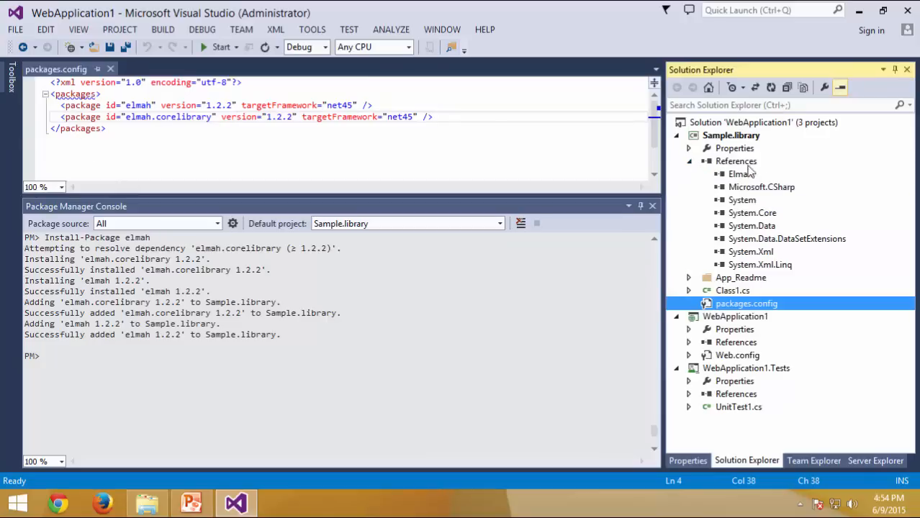
pyautogui.click(722, 179)
pyautogui.click(688, 161)
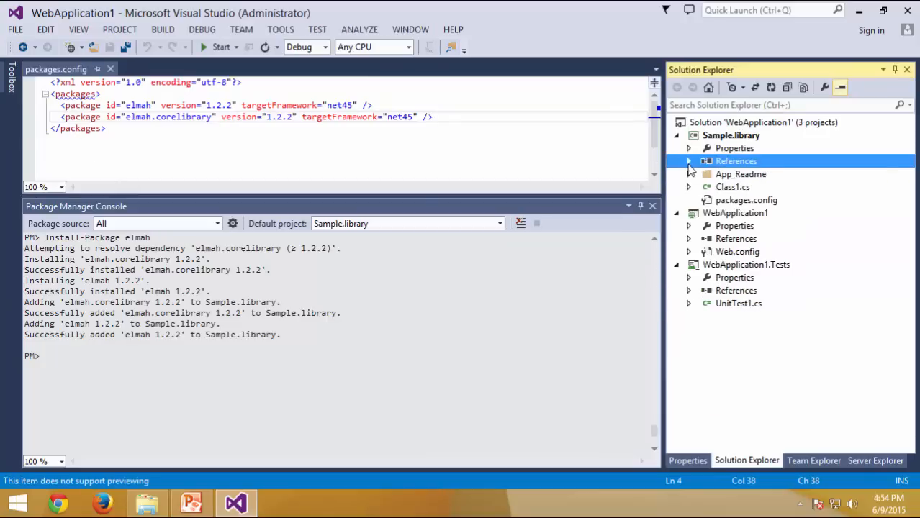
pyautogui.click(148, 504)
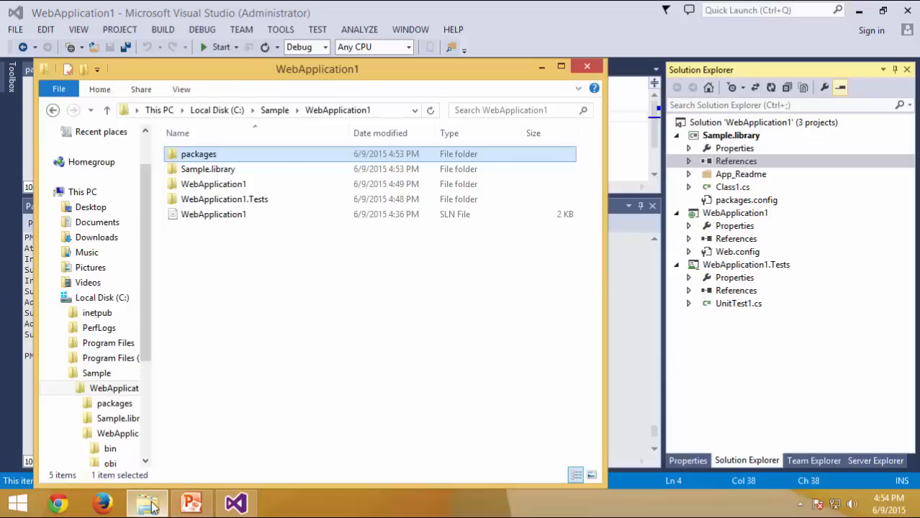
pyautogui.doubleClick(212, 157)
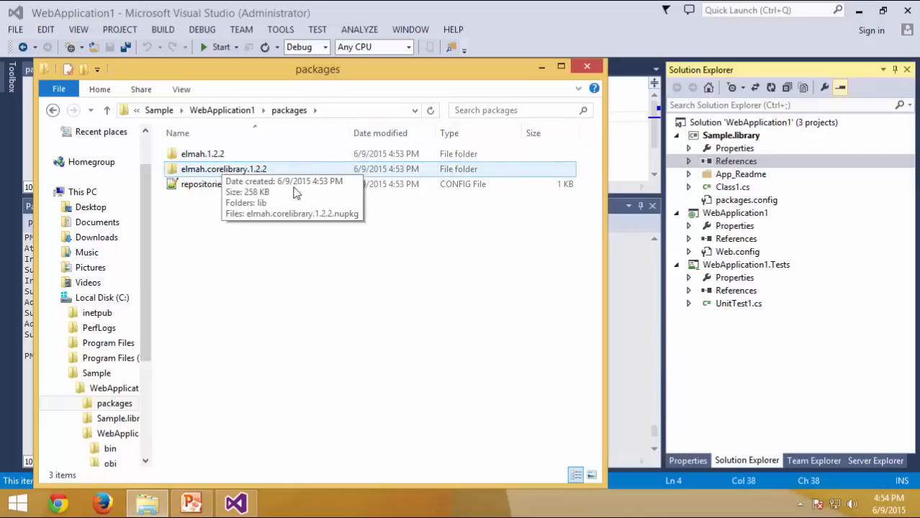
pyautogui.click(625, 329)
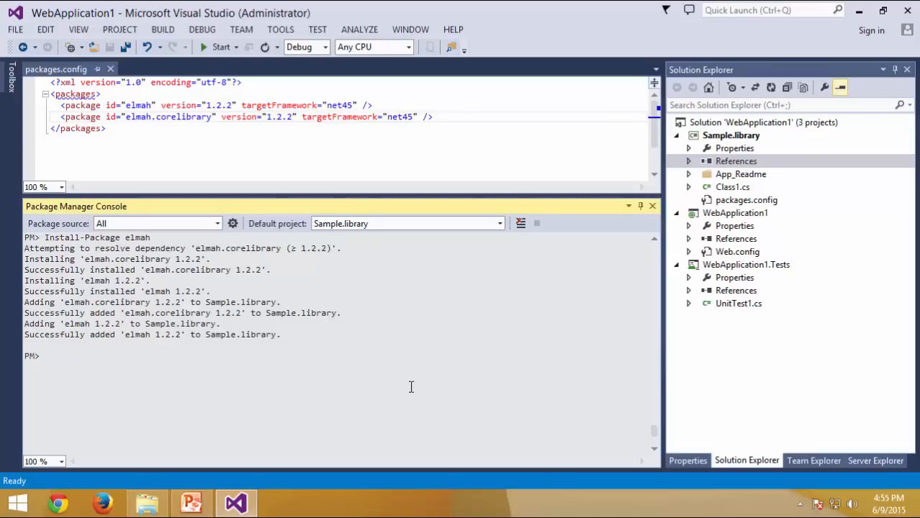
# Uninstall the elmah package with Uninstall-Package elmah, and reload the modified packages.config.
pyautogui.write('Up')
pyautogui.press('BackSpace')
pyautogui.write('ninstall-Package ')
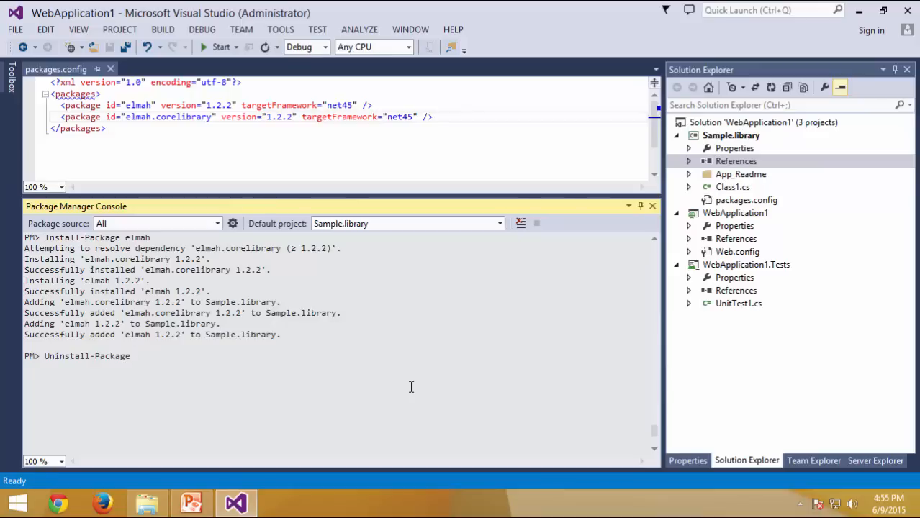
pyautogui.write('elamh')
pyautogui.click(132, 355)
pyautogui.click(305, 340)
pyautogui.press('Left')
pyautogui.hotkey('shift', 'Right')
pyautogui.hotkey('shift', 'Right')
pyautogui.hotkey('shift', 'Right')
pyautogui.write('mah')
pyautogui.press('Return')
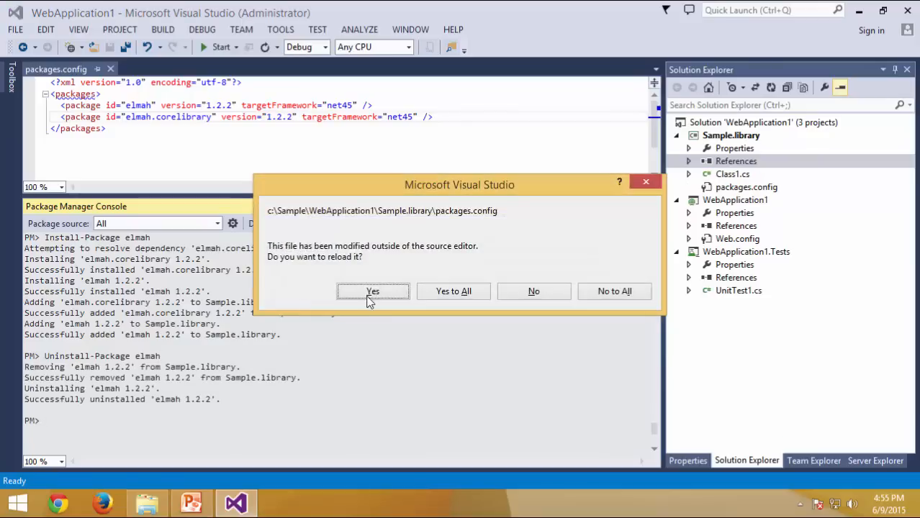
pyautogui.click(463, 293)
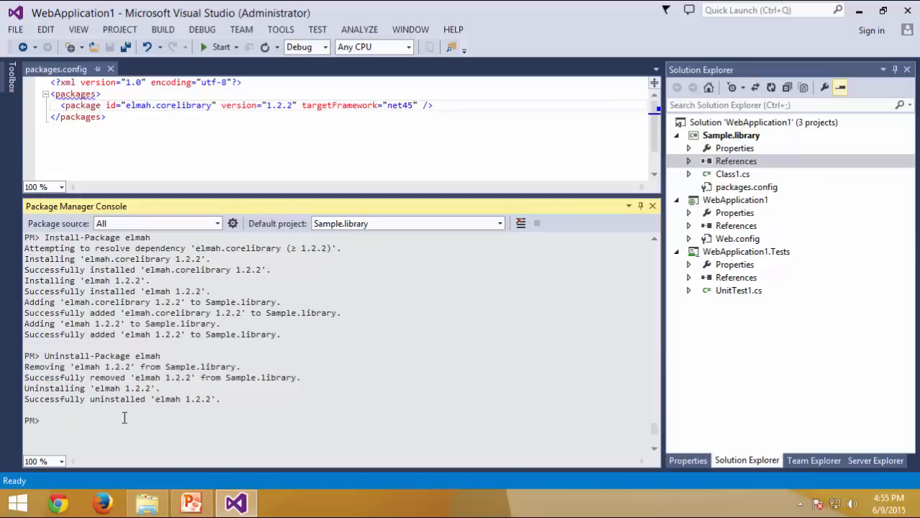
# Uninstall the remaining dependency with Uninstall-Package elmah.corelibrary.
pyautogui.press('Up')
pyautogui.write('.corelibrary')
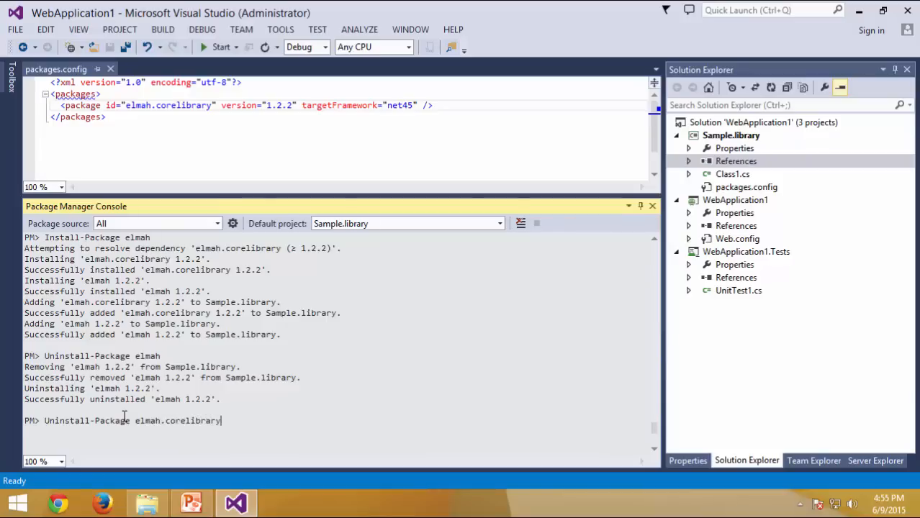
pyautogui.press('Return')
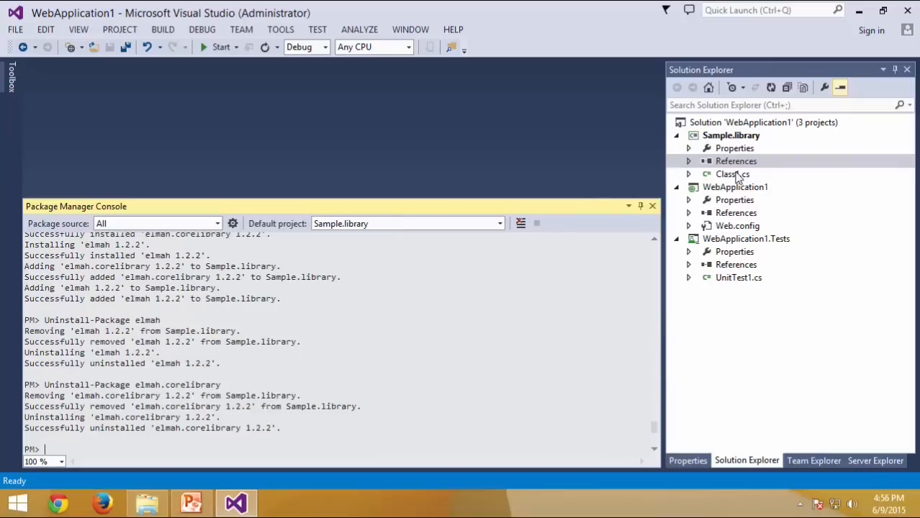
# Check Sample.library's references and the WebApplication1 folder in File Explorer, and clear the Package Manager Console with cls.
pyautogui.click(688, 162)
pyautogui.click(688, 162)
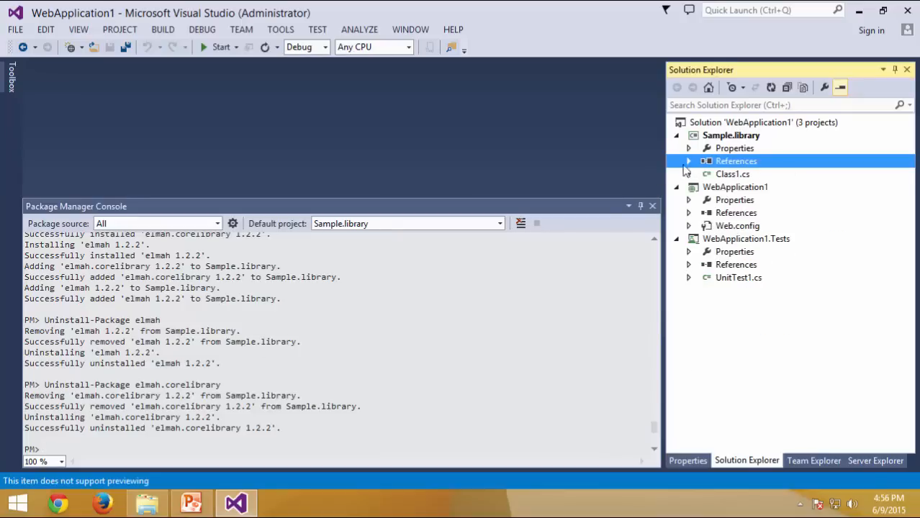
pyautogui.click(147, 504)
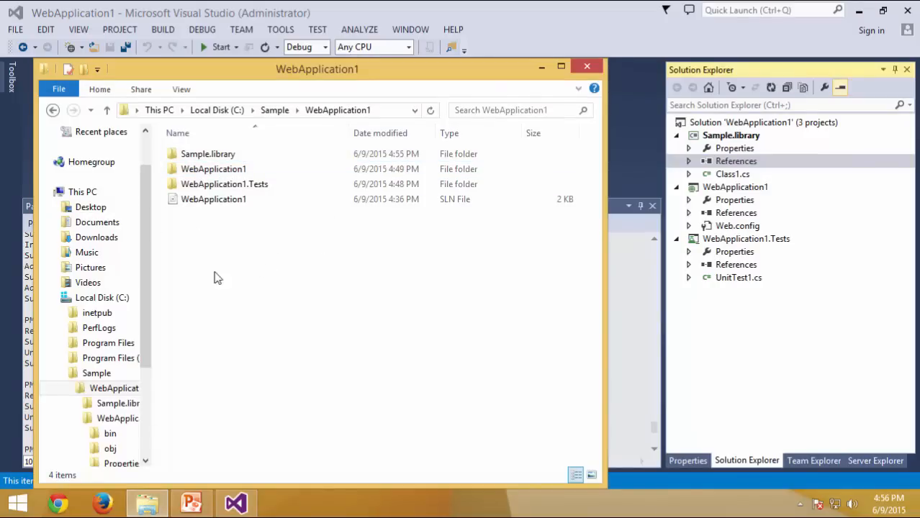
pyautogui.click(623, 326)
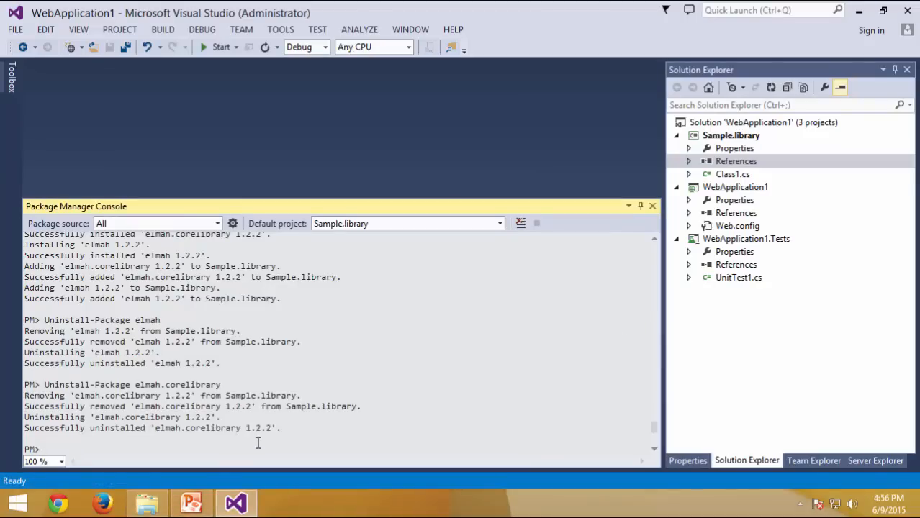
pyautogui.write('cls')
pyautogui.press('Return')
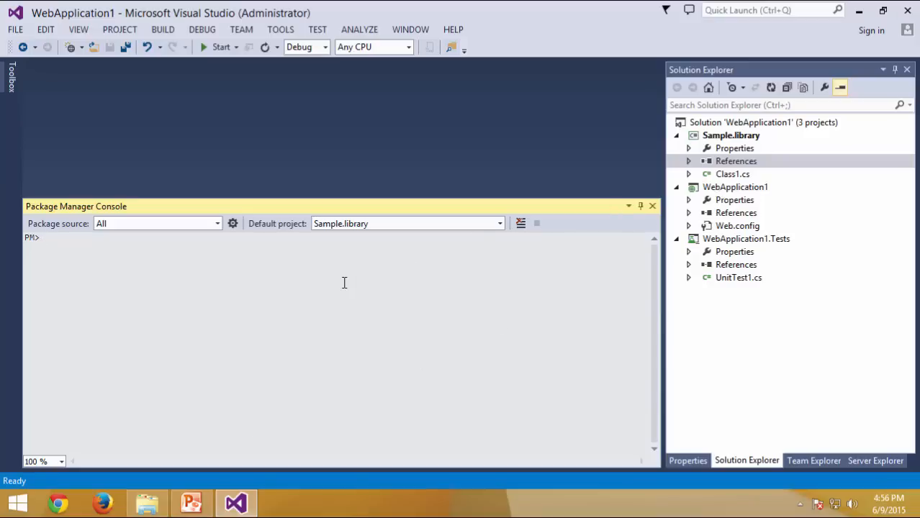
# Begin an Install-Package jquery command in the Package Manager Console, ending with Sample.library as the default project.
pyautogui.write('Install-Package jq')
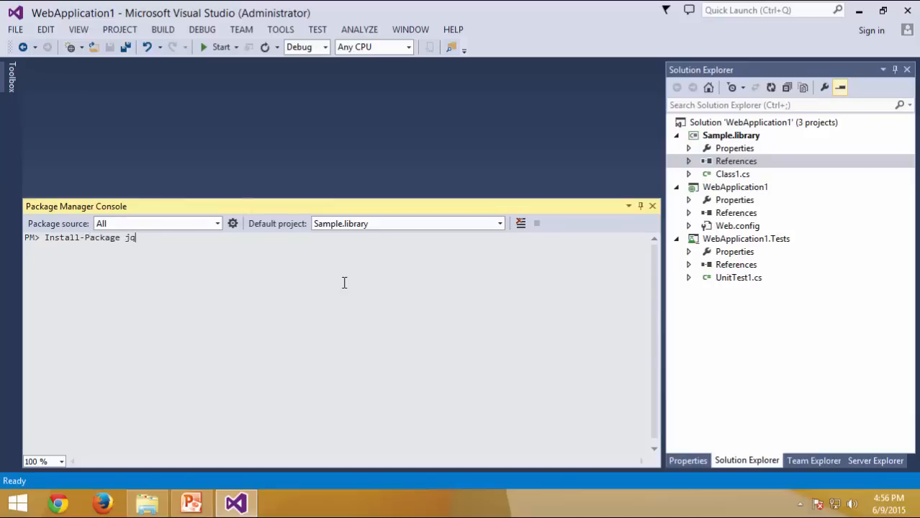
pyautogui.write('uery')
pyautogui.click(497, 224)
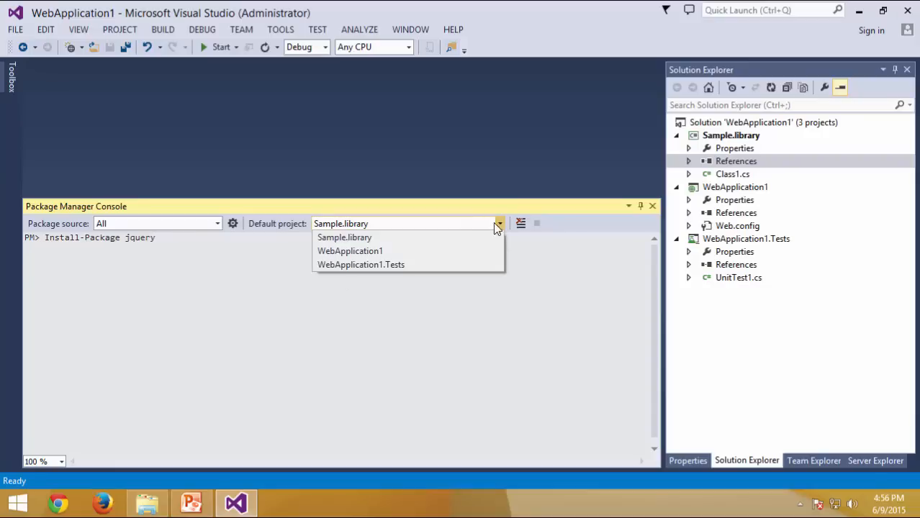
pyautogui.click(445, 254)
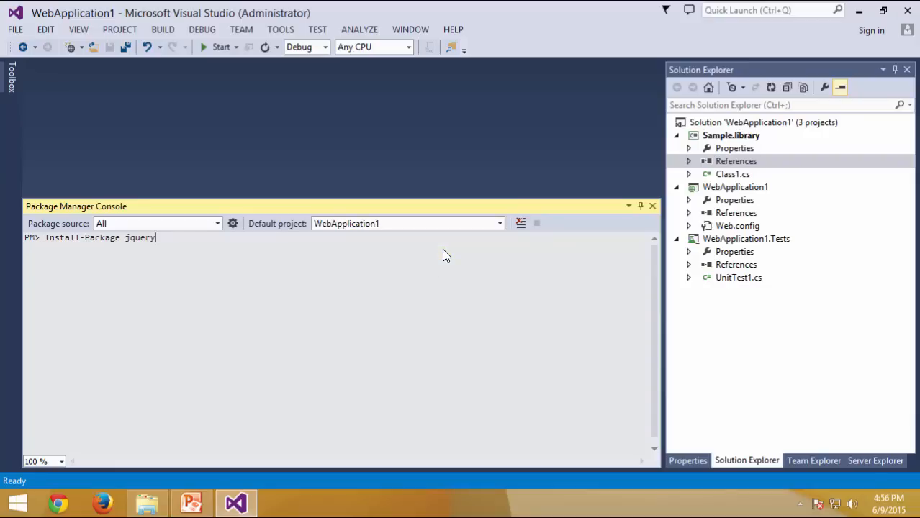
pyautogui.click(501, 223)
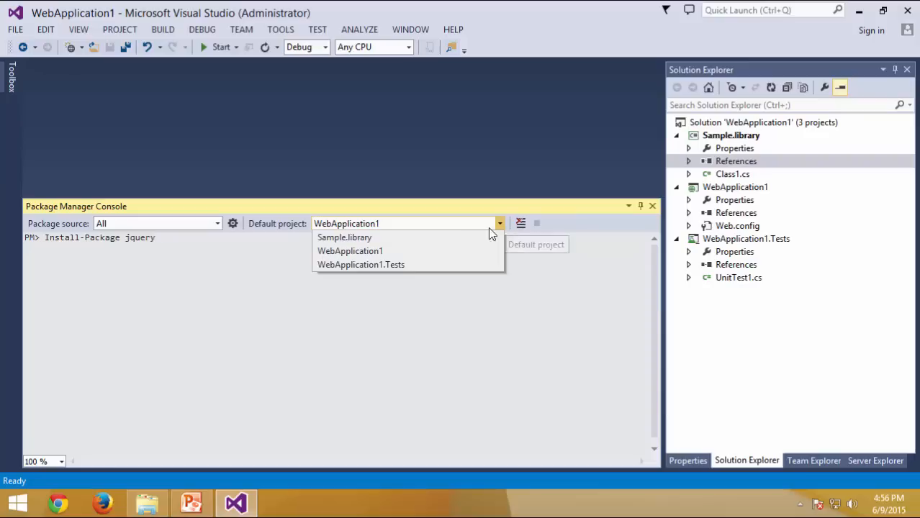
pyautogui.click(448, 238)
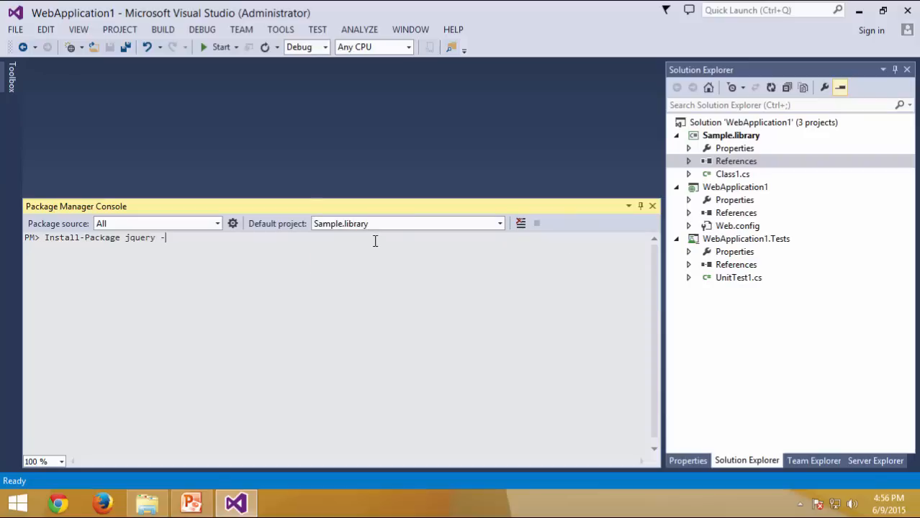
# Complete the command with -Project WebApplication1 and run it to install jQuery into that project.
pyautogui.write('POroj')
pyautogui.press('BackSpace')
pyautogui.press('BackSpace')
pyautogui.press('BackSpace')
pyautogui.press('BackSpace')
pyautogui.write('roject WebApplica')
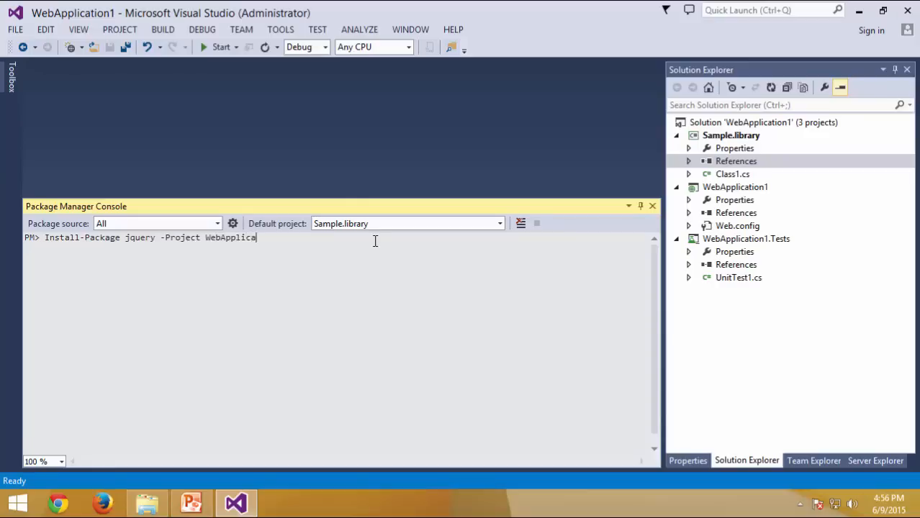
pyautogui.write('tion1')
pyautogui.doubleClick(134, 237)
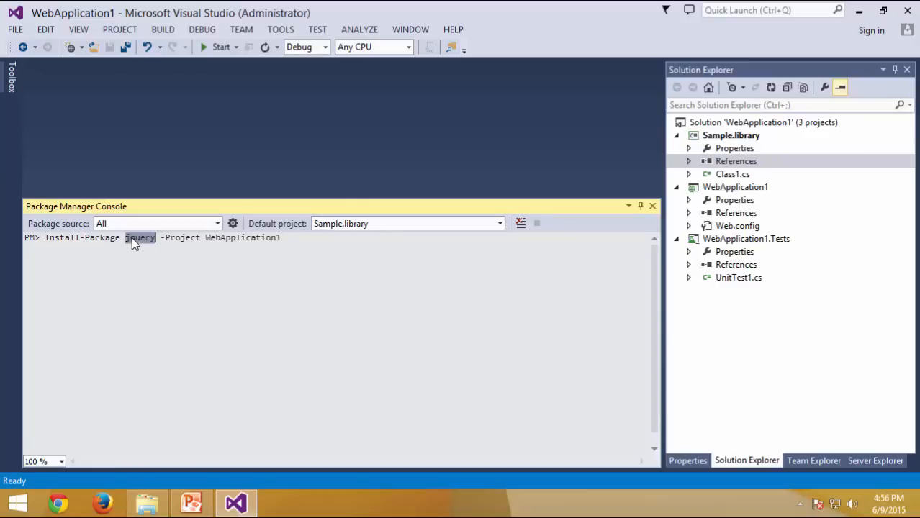
pyautogui.doubleClick(232, 238)
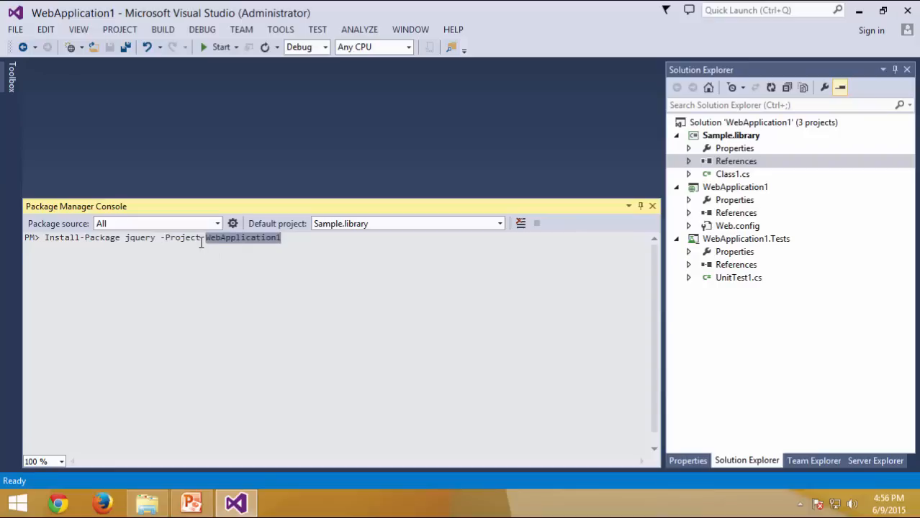
pyautogui.click(162, 238)
pyautogui.moveTo(198, 240); pyautogui.dragTo(297, 239)
pyautogui.click(303, 239)
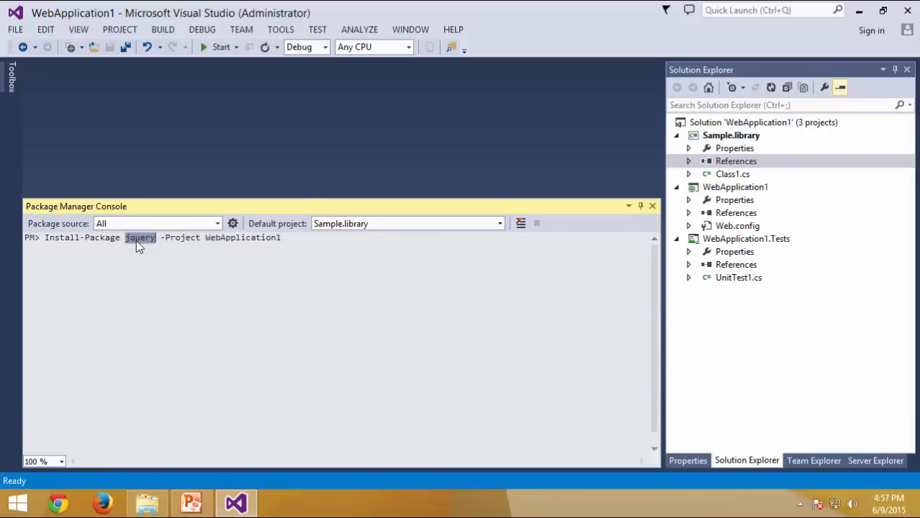
pyautogui.doubleClick(223, 239)
pyautogui.click(299, 239)
pyautogui.press('Return')
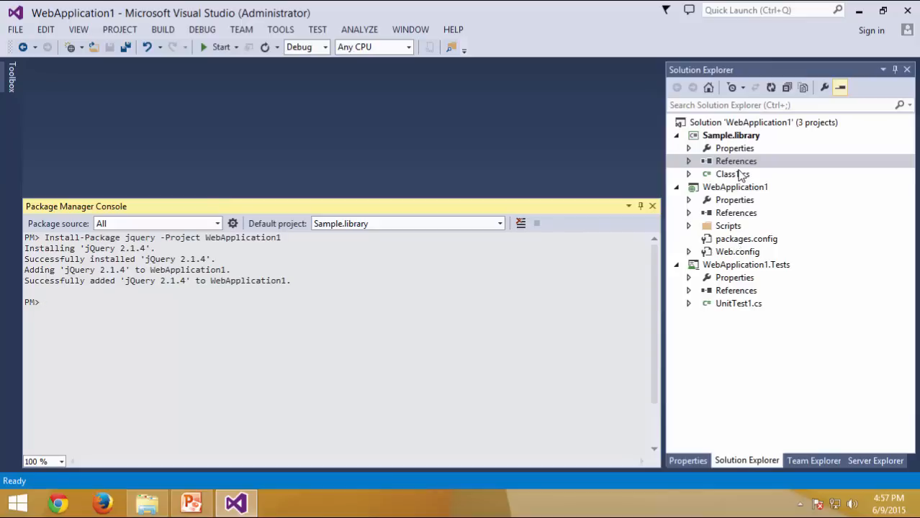
# Check WebApplication1's Scripts folder, examine the jQuery.2.1.4 package folder and its Content scripts in File Explorer, and return to Visual Studio.
pyautogui.click(688, 227)
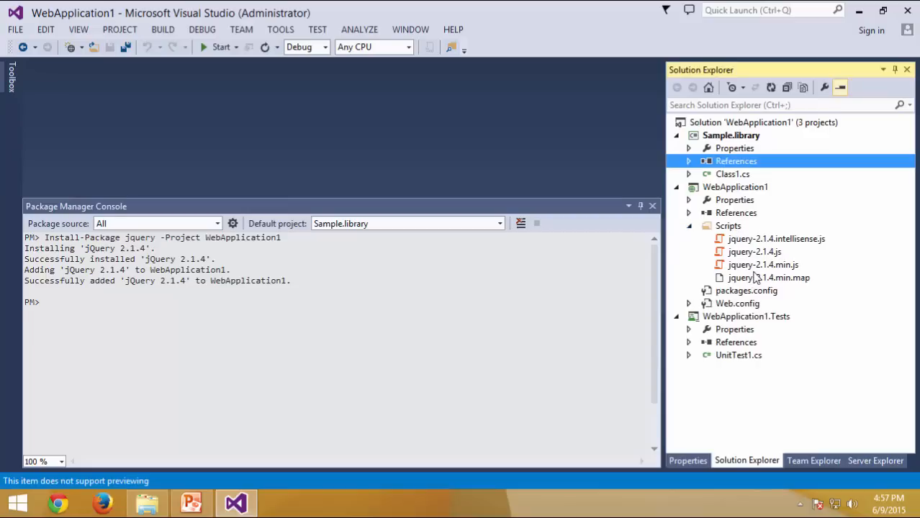
pyautogui.click(145, 504)
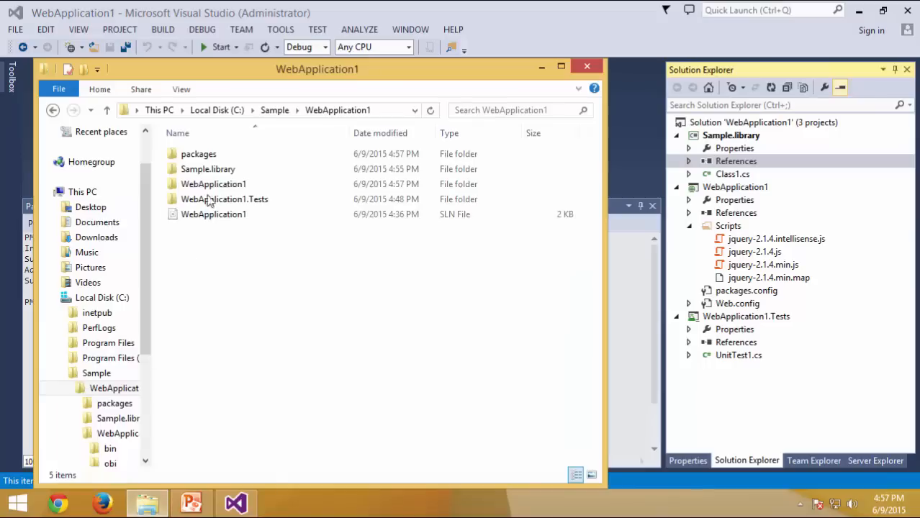
pyautogui.doubleClick(200, 154)
pyautogui.doubleClick(211, 157)
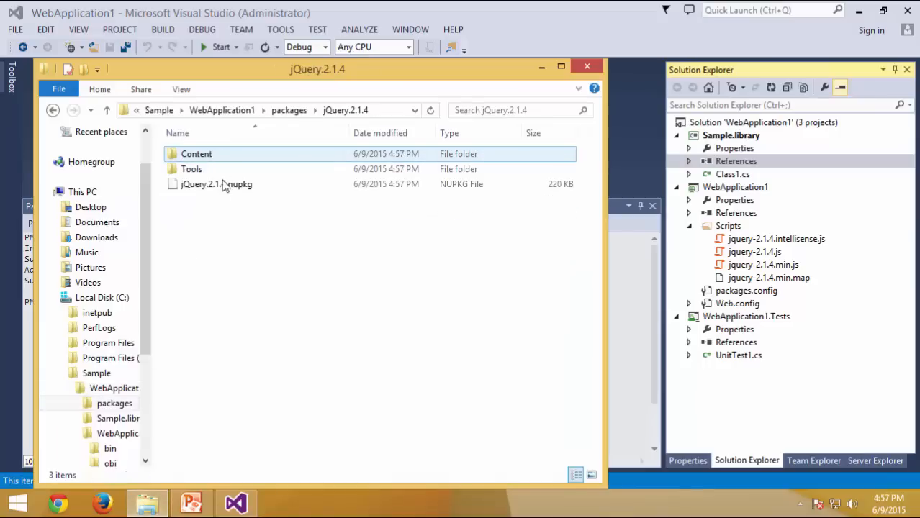
pyautogui.click(230, 189)
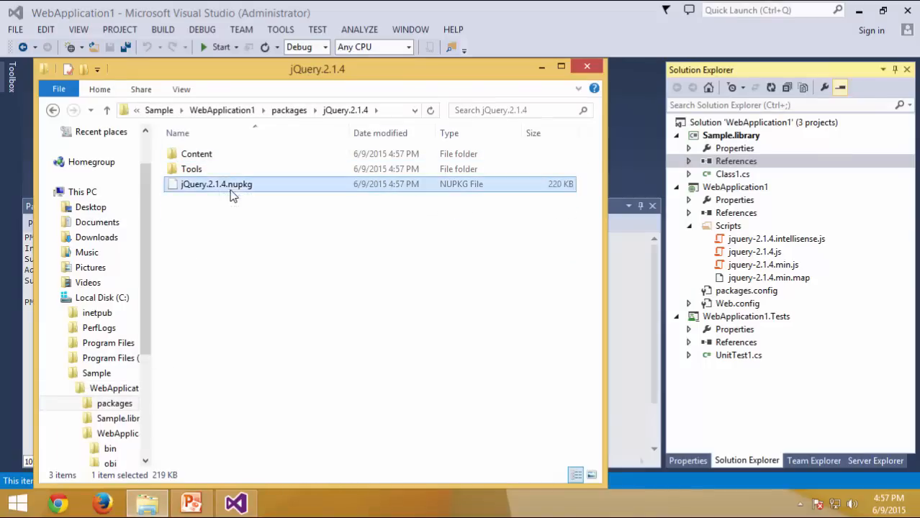
pyautogui.doubleClick(205, 156)
pyautogui.doubleClick(199, 156)
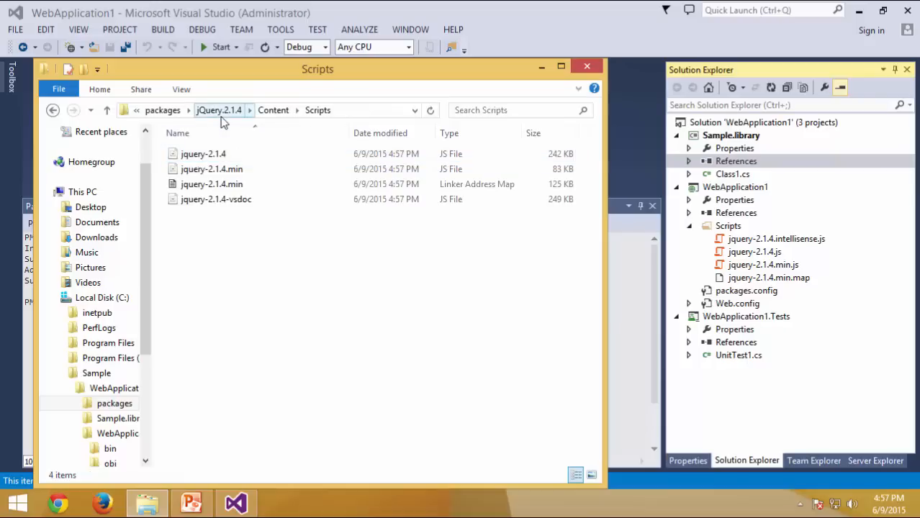
pyautogui.click(219, 112)
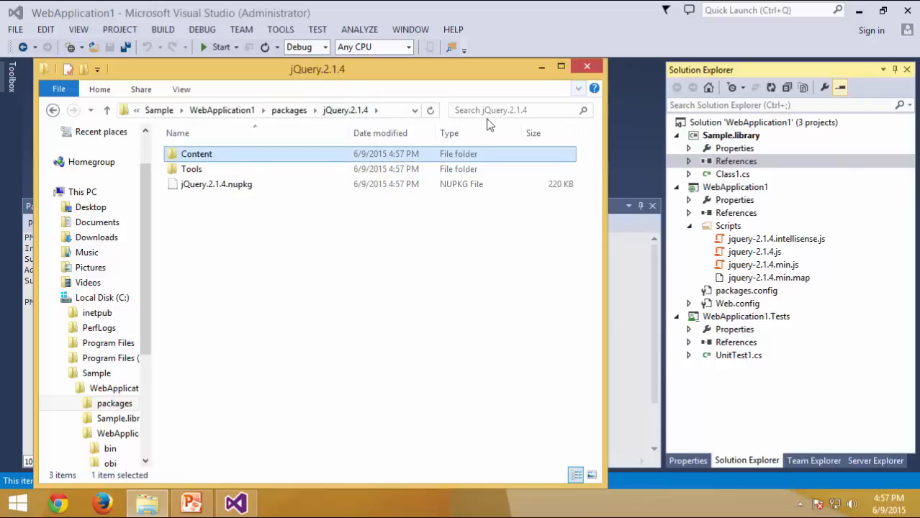
pyautogui.click(234, 111)
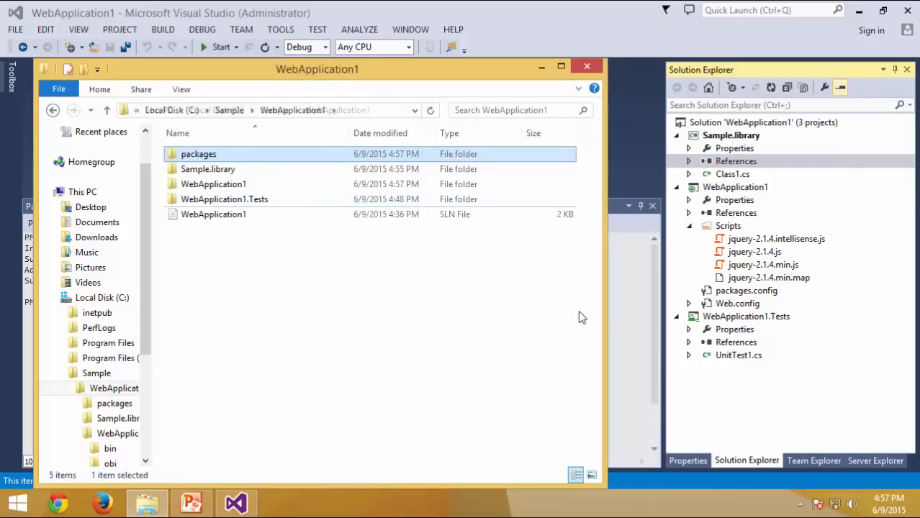
pyautogui.click(615, 324)
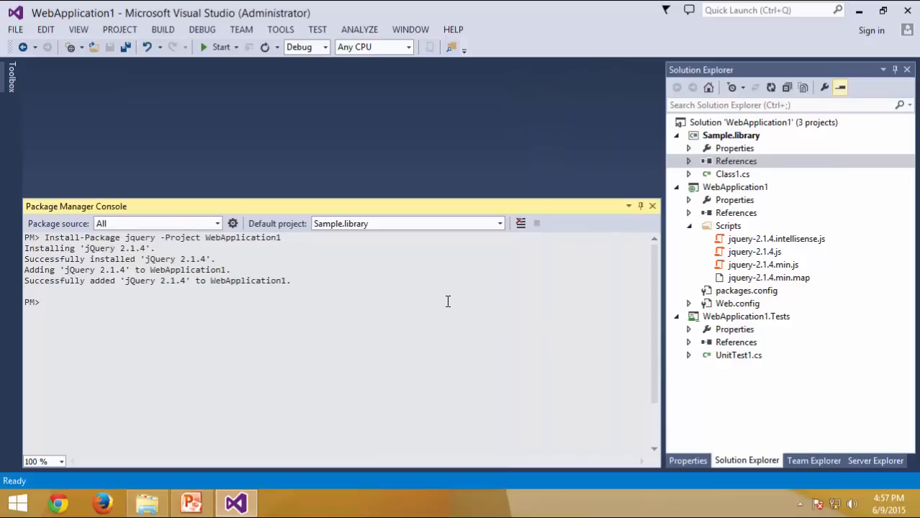
# Uninstall jQuery from WebApplication1 with Uninstall-Package jquery -Project WebApplication1.
pyautogui.write('Uns')
pyautogui.write('install-Pa')
pyautogui.write('ckage jquery ')
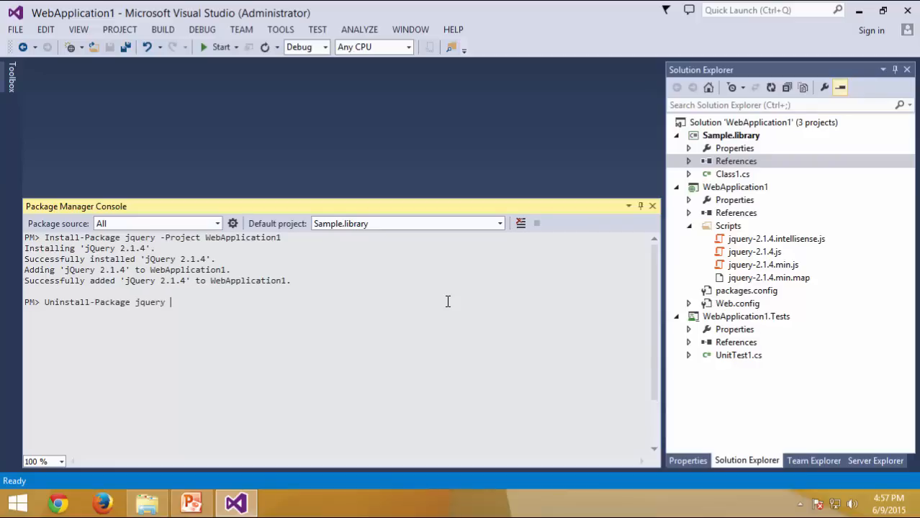
pyautogui.write('-Project Web')
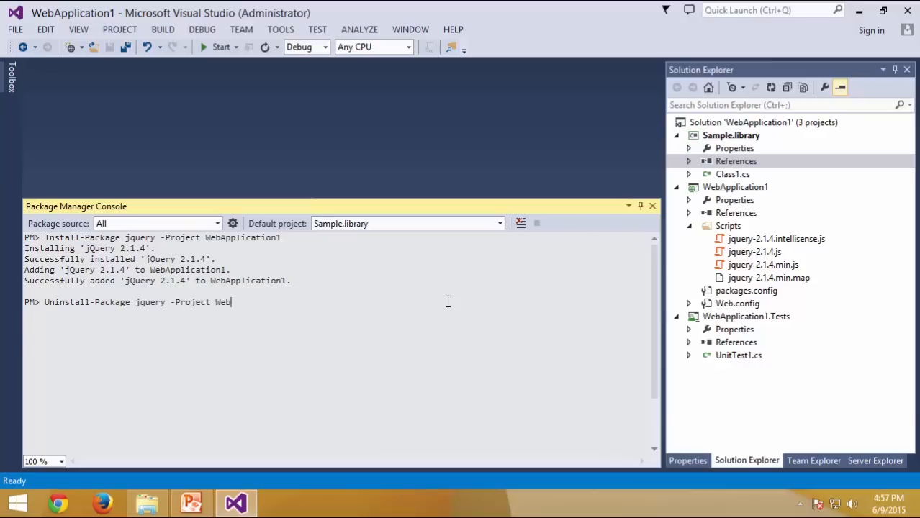
pyautogui.write('Application1')
pyautogui.press('Return')
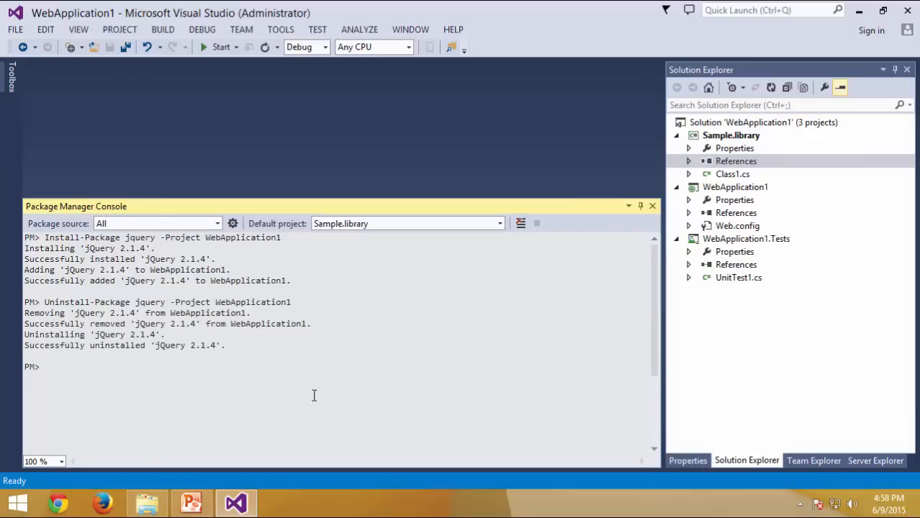
# Check the WebApplication1 solution folder in File Explorer, and clear the Package Manager Console in Visual Studio.
pyautogui.click(154, 497)
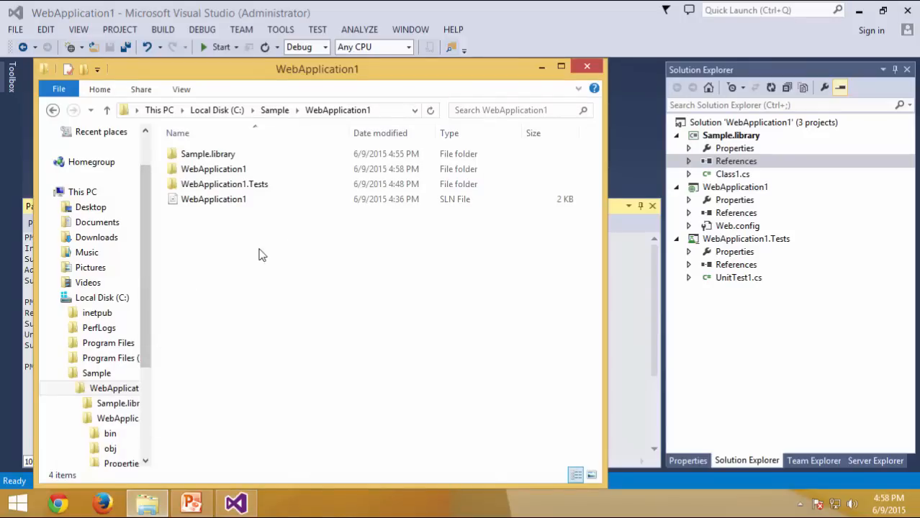
pyautogui.click(625, 369)
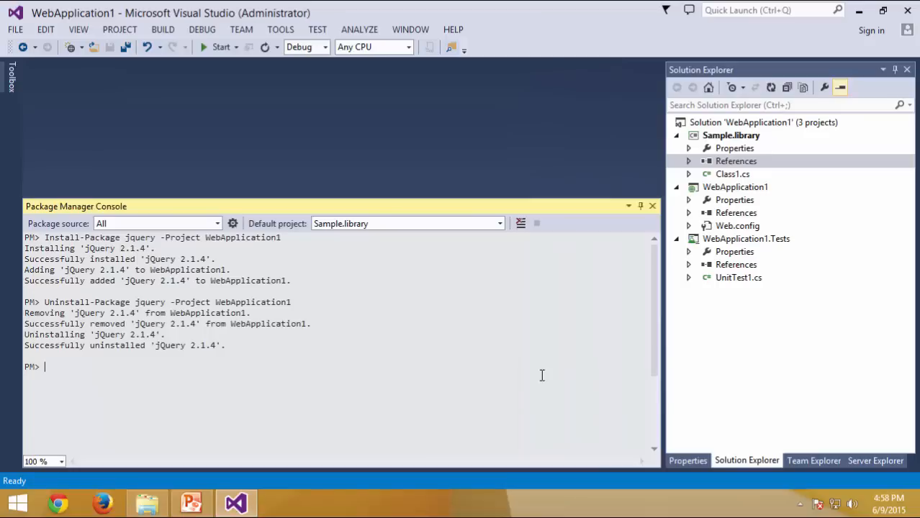
pyautogui.rightClick(477, 382)
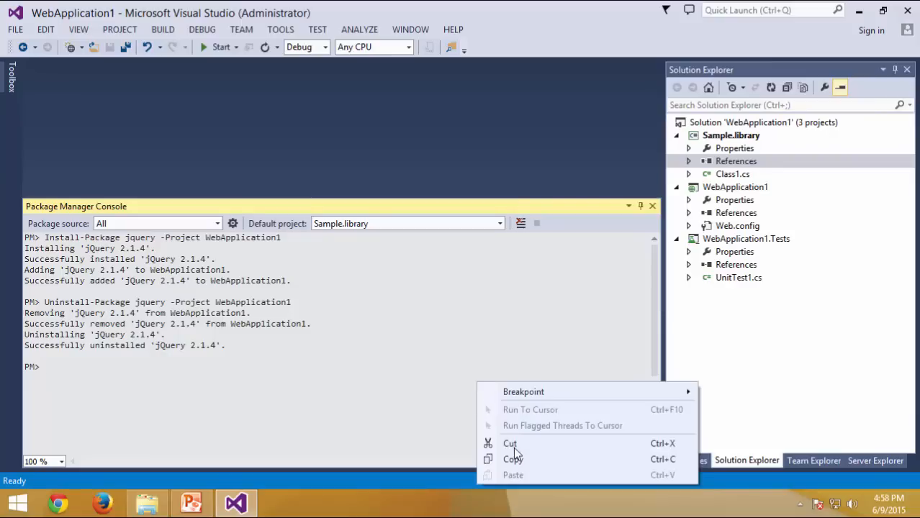
pyautogui.click(495, 296)
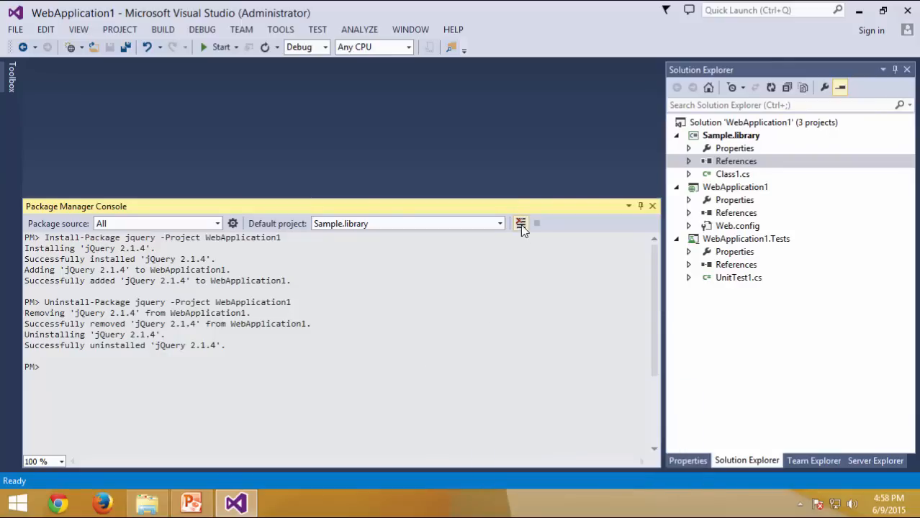
pyautogui.click(520, 224)
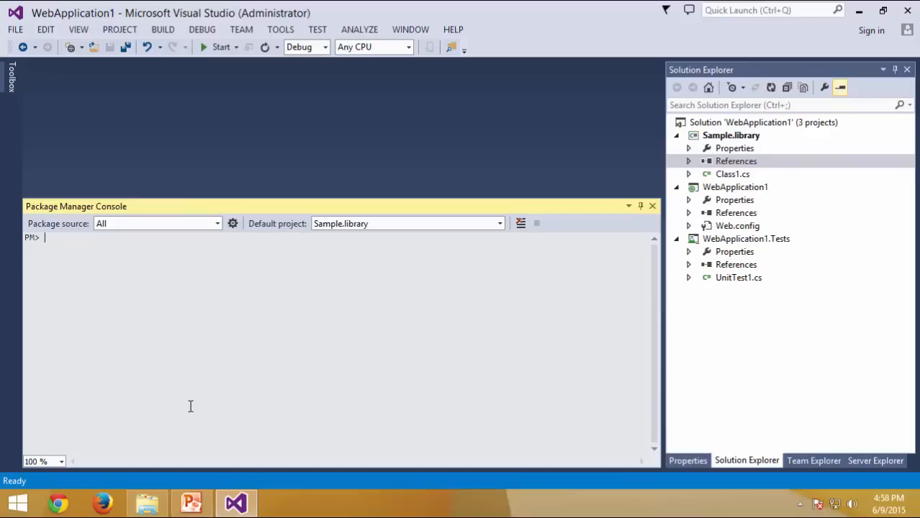
# Set the default project to WebApplication1 and install a specific jQuery version with Install-Package jquery -Version 1.5.
pyautogui.write('Install-Package jq')
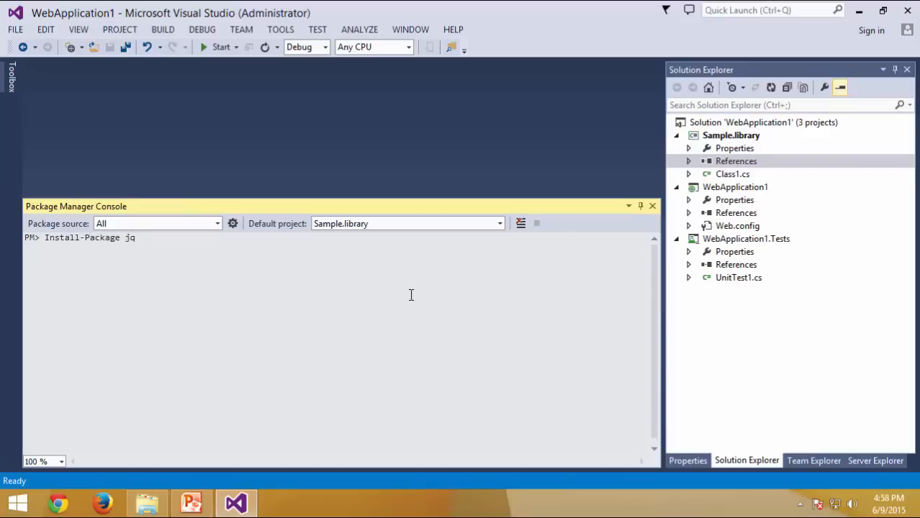
pyautogui.click(496, 223)
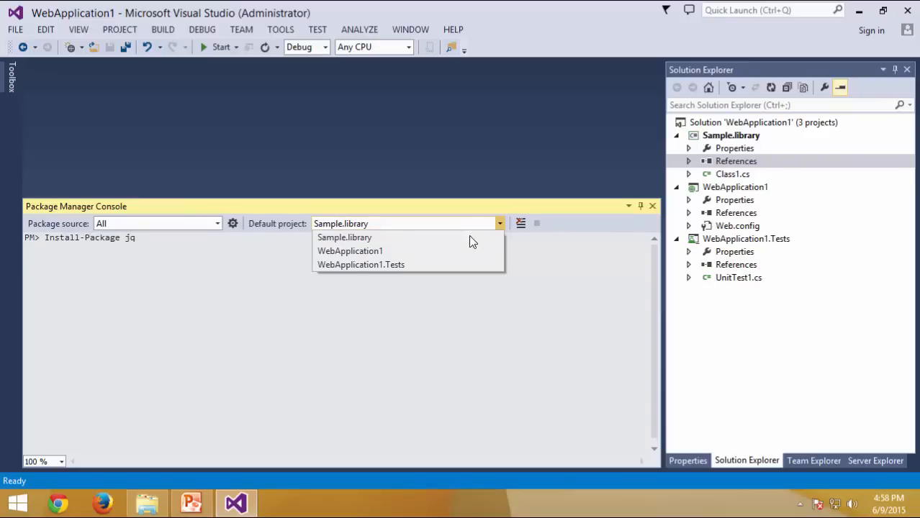
pyautogui.click(423, 251)
pyautogui.write('uery')
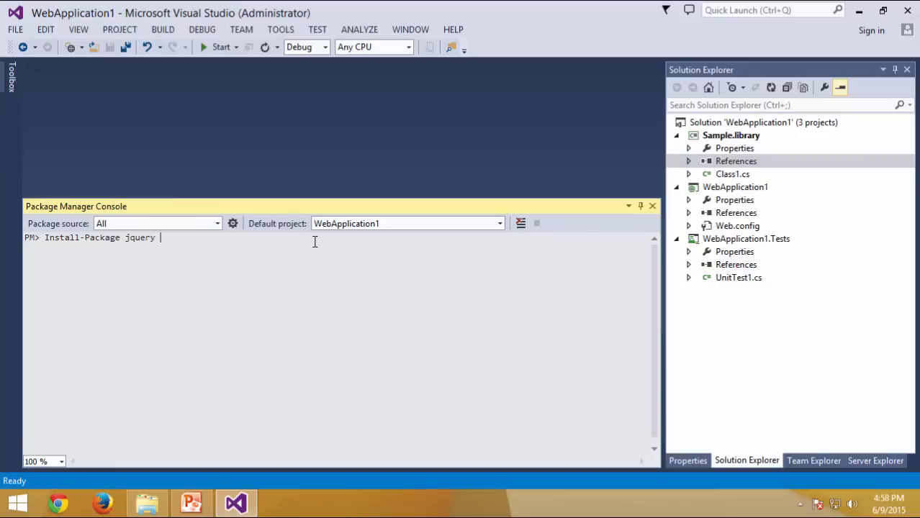
pyautogui.write('-Version 1.5')
pyautogui.press('Return')
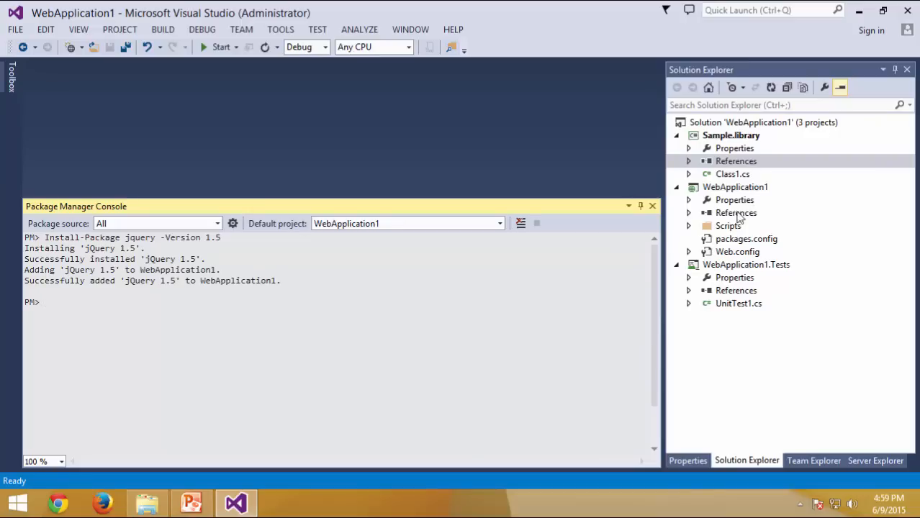
# Expand WebApplication1's Scripts folder and open its packages.config to check the installed jQuery version.
pyautogui.click(689, 226)
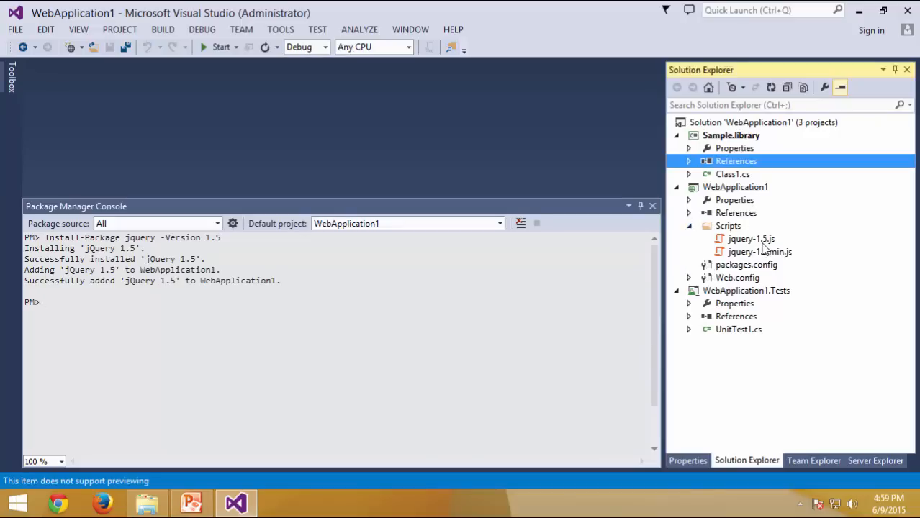
pyautogui.doubleClick(749, 266)
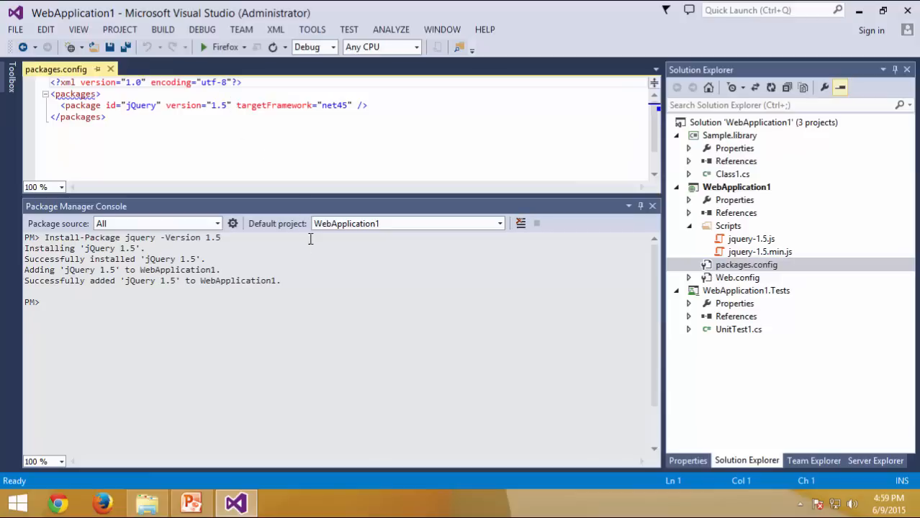
# List the installed packages by running Get-Package in the Package Manager Console.
pyautogui.click(314, 326)
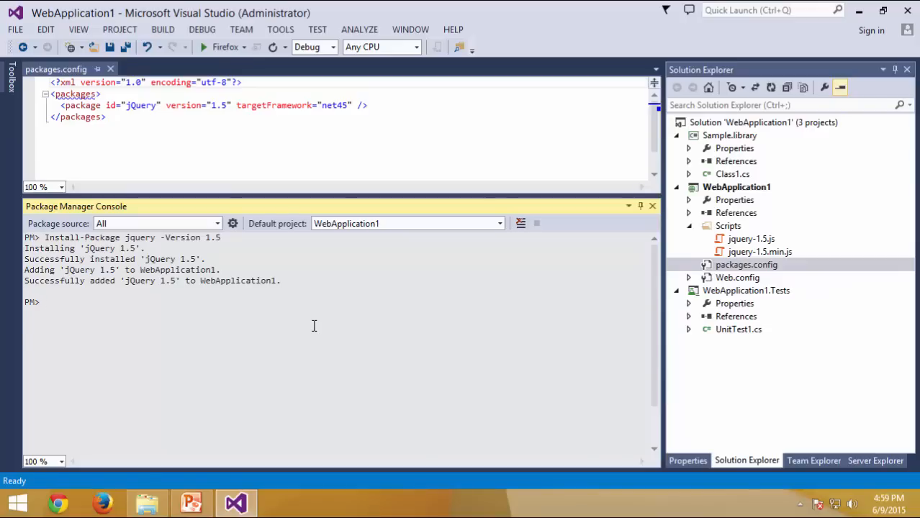
pyautogui.write('Get-Package')
pyautogui.press('Return')
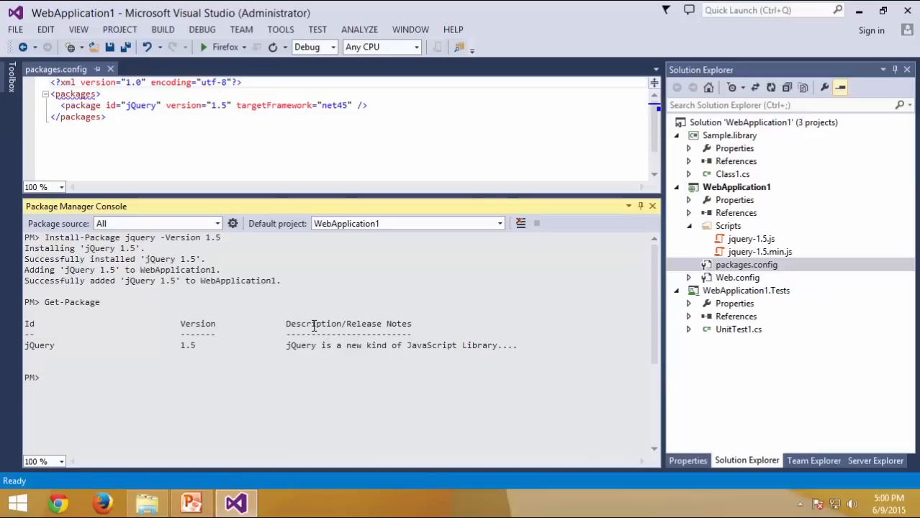
# List the available package updates by running Get-Package -Updates, and clear the Package Manager Console.
pyautogui.write('Get-Package -U')
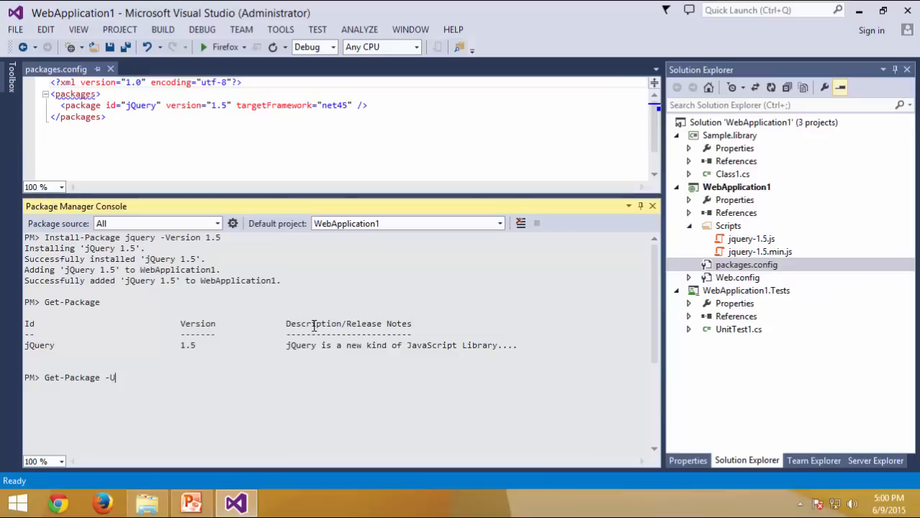
pyautogui.write('pdates')
pyautogui.press('Return')
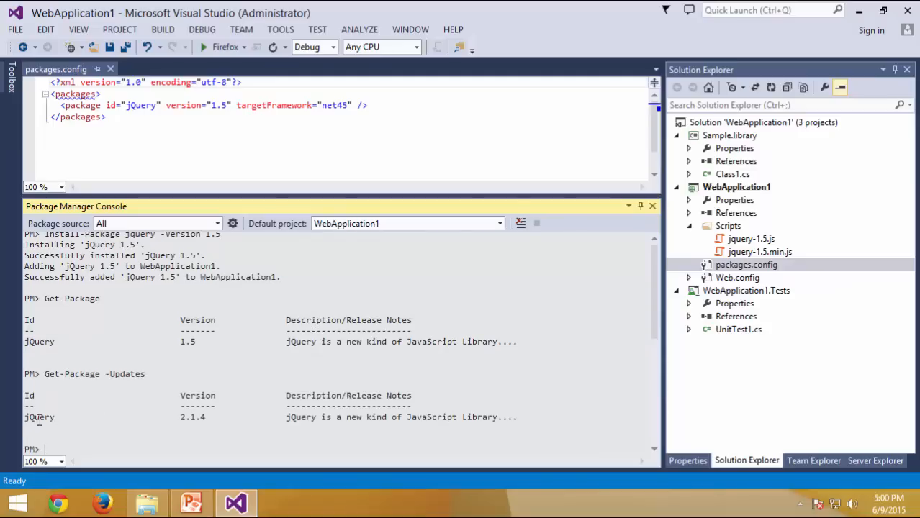
pyautogui.moveTo(181, 418); pyautogui.dragTo(208, 419)
pyautogui.moveTo(42, 374); pyautogui.dragTo(152, 370)
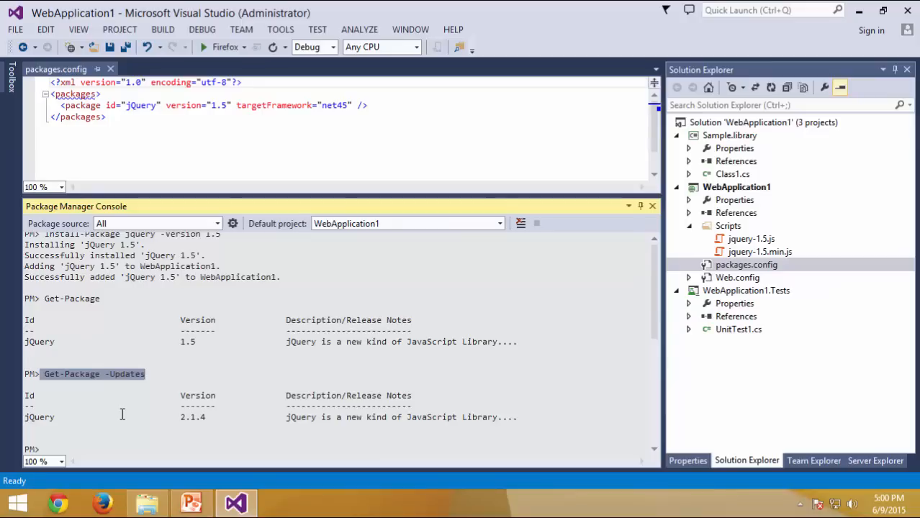
pyautogui.click(120, 444)
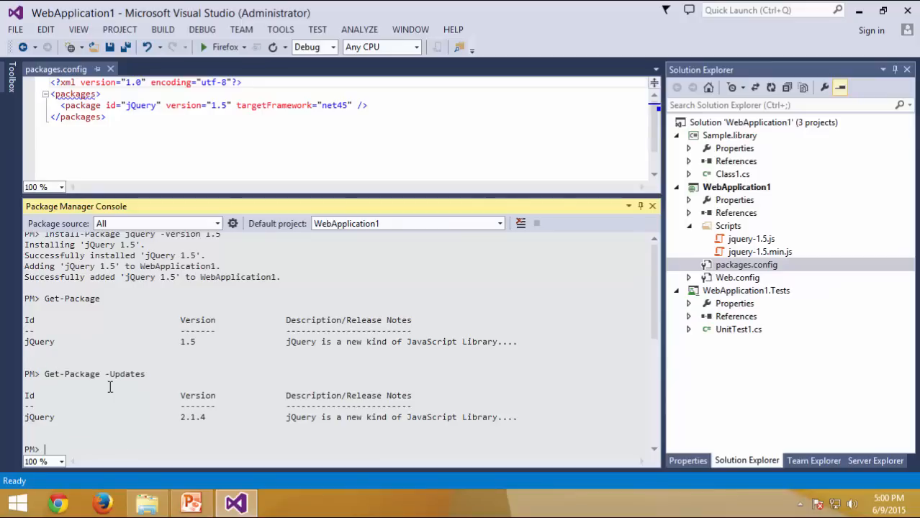
pyautogui.write('cls')
pyautogui.press('Return')
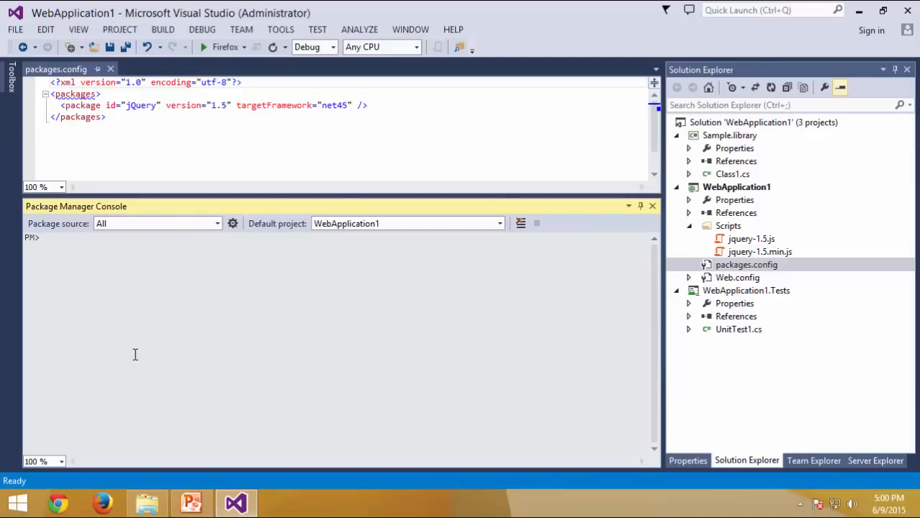
pyautogui.write('Update-Package jquery')
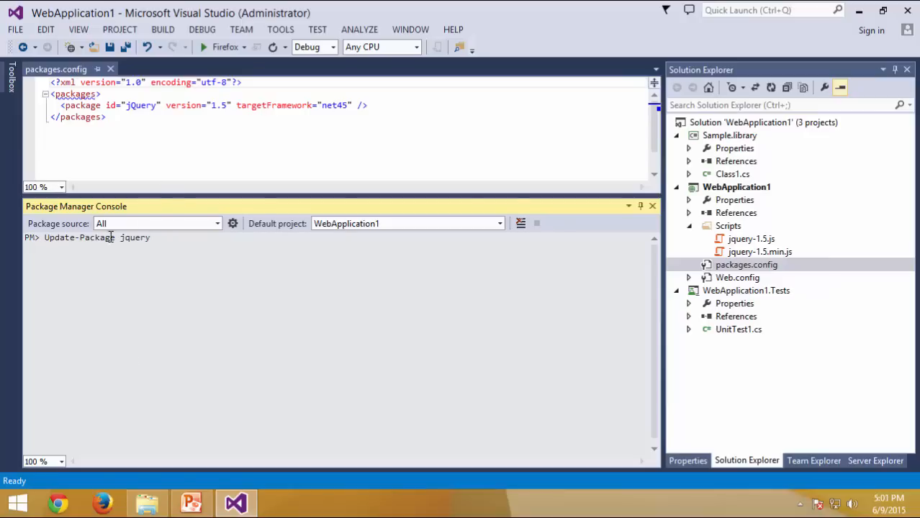
pyautogui.moveTo(115, 238); pyautogui.dragTo(44, 239)
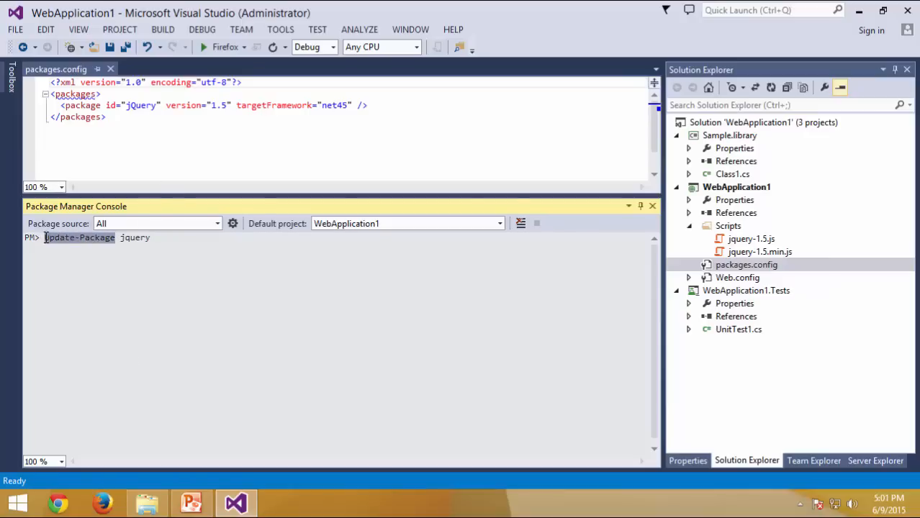
pyautogui.click(132, 237)
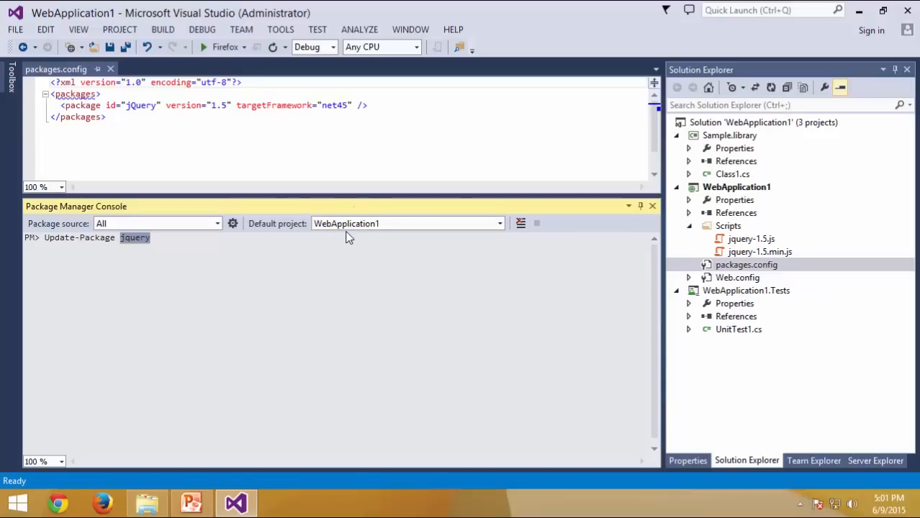
pyautogui.click(326, 287)
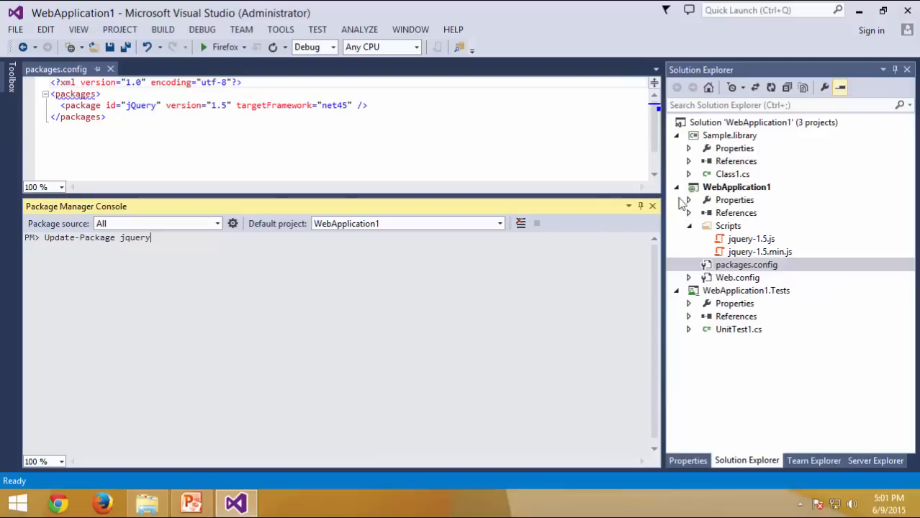
pyautogui.click(735, 138)
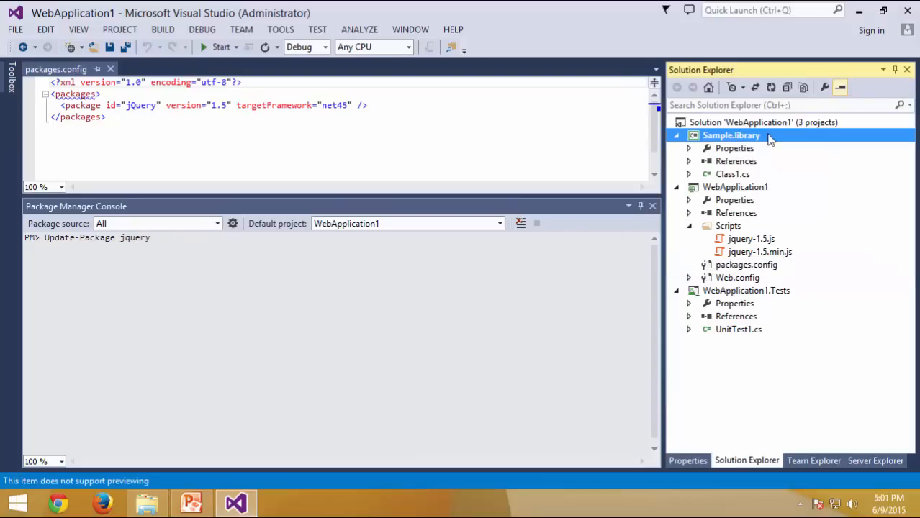
pyautogui.click(328, 283)
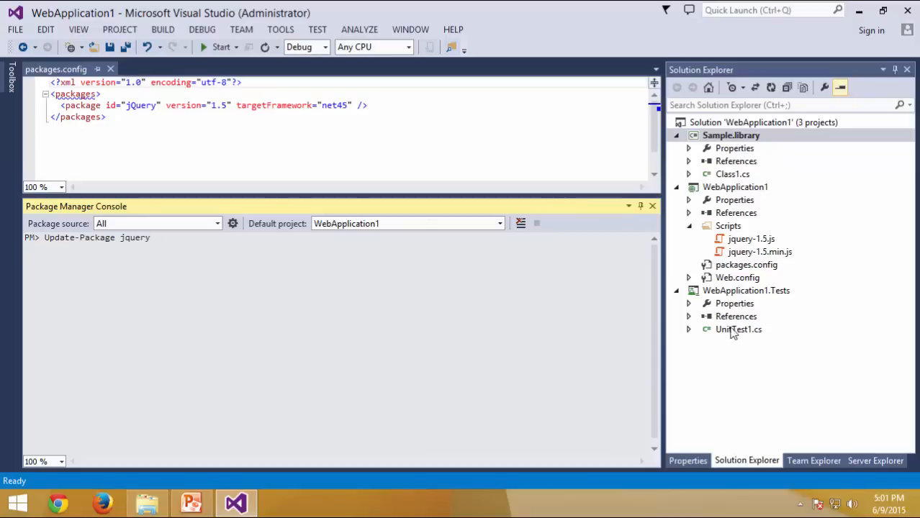
pyautogui.click(747, 292)
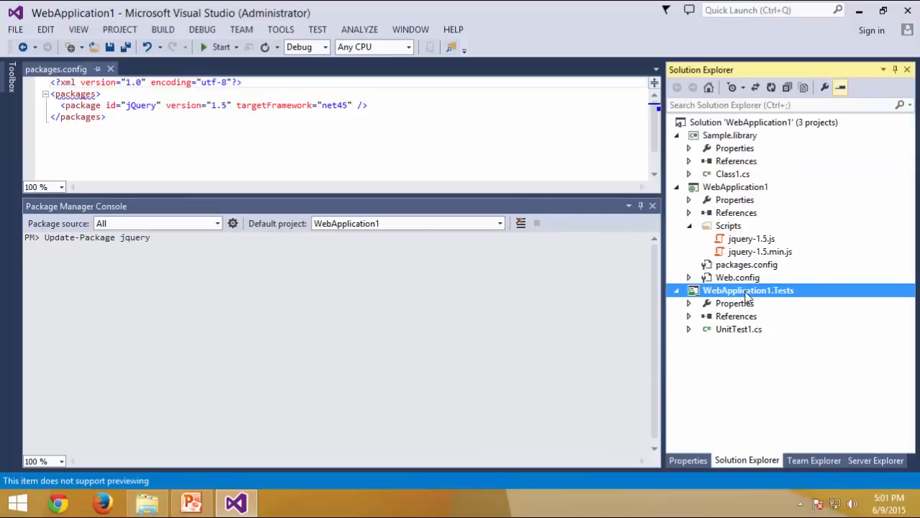
pyautogui.rightClick(809, 296)
pyautogui.click(341, 347)
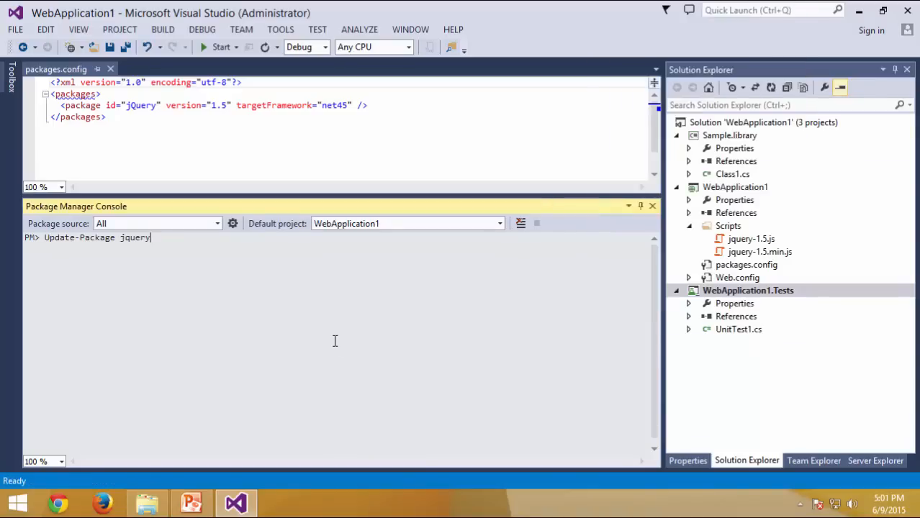
pyautogui.hotkey('shift', 'Home')
pyautogui.press('BackSpace')
# Set the default project to WebApplication1.Tests and install jQuery there with Install-Package jquery -Version 1.5.
pyautogui.write('inst')
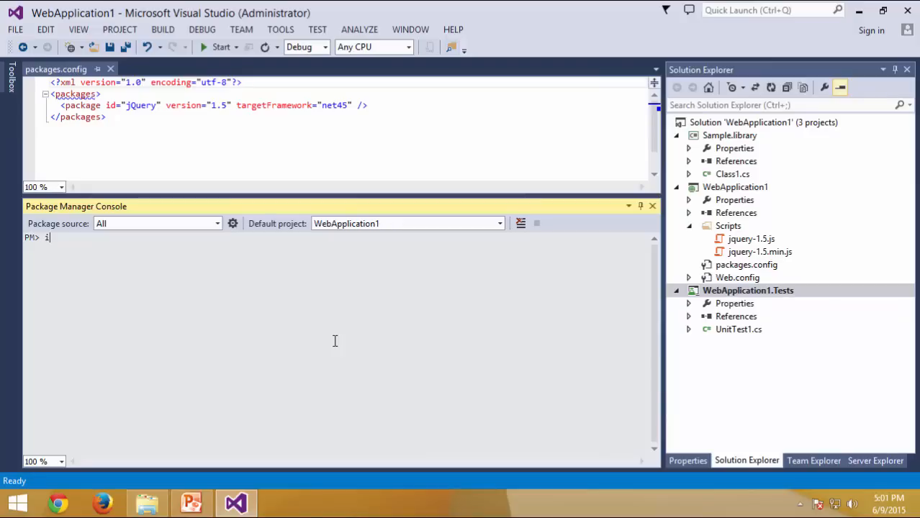
pyautogui.press('BackSpace')
pyautogui.press('BackSpace')
pyautogui.press('BackSpace')
pyautogui.write('nstall-Package jquery')
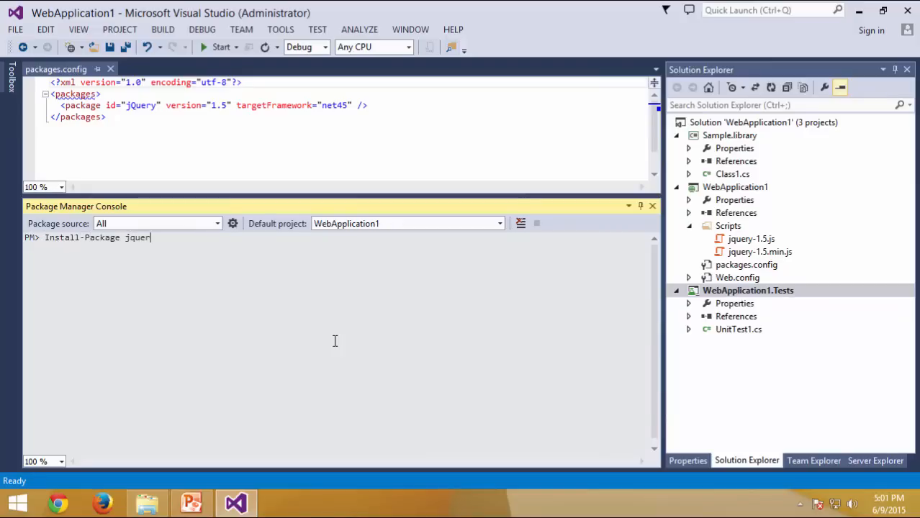
pyautogui.click(499, 224)
pyautogui.click(401, 265)
pyautogui.press('Left')
pyautogui.press('Left')
pyautogui.press('Left')
pyautogui.write('-Version')
pyautogui.click(152, 238)
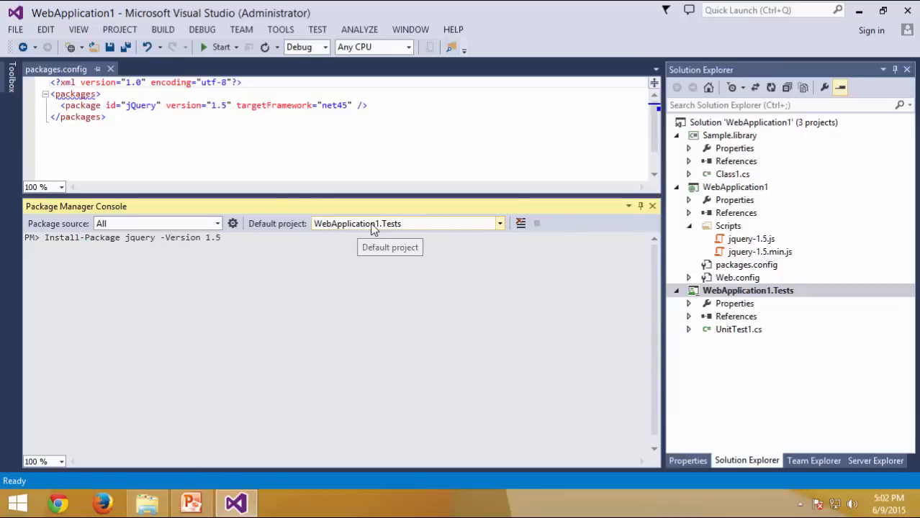
pyautogui.click(263, 236)
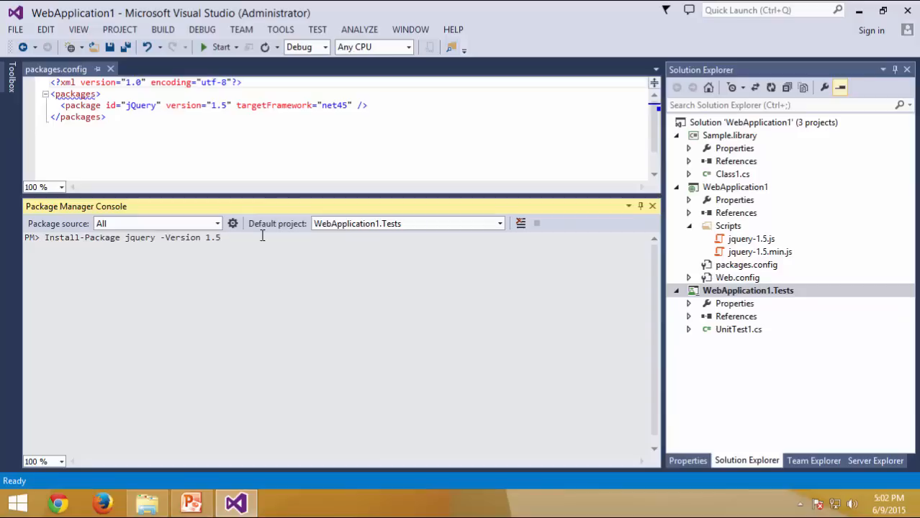
pyautogui.press('Return')
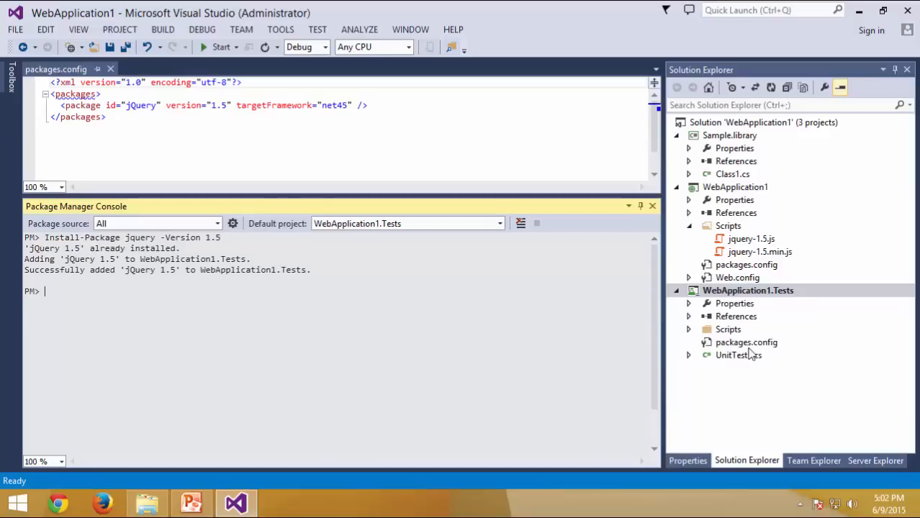
# Expand the Scripts folder of WebApplication1.Tests to check the installed jQuery files, and clear the console.
pyautogui.click(688, 329)
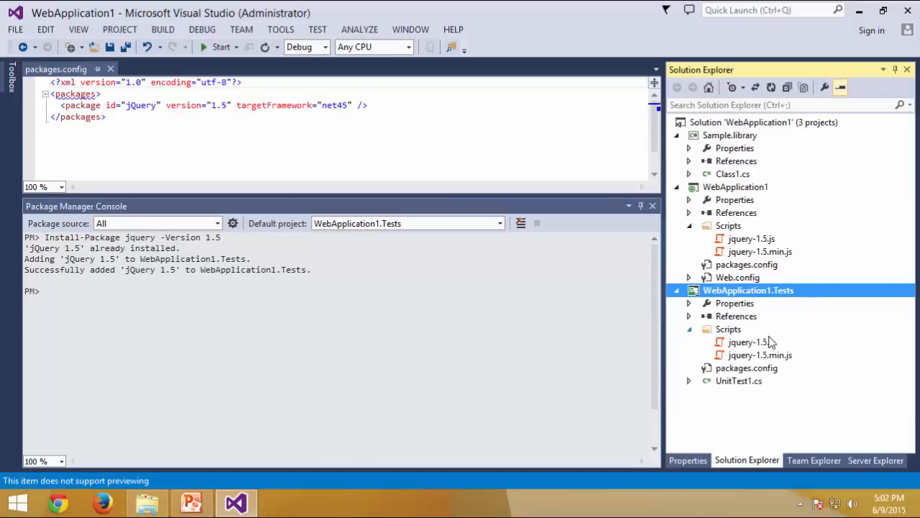
pyautogui.click(361, 332)
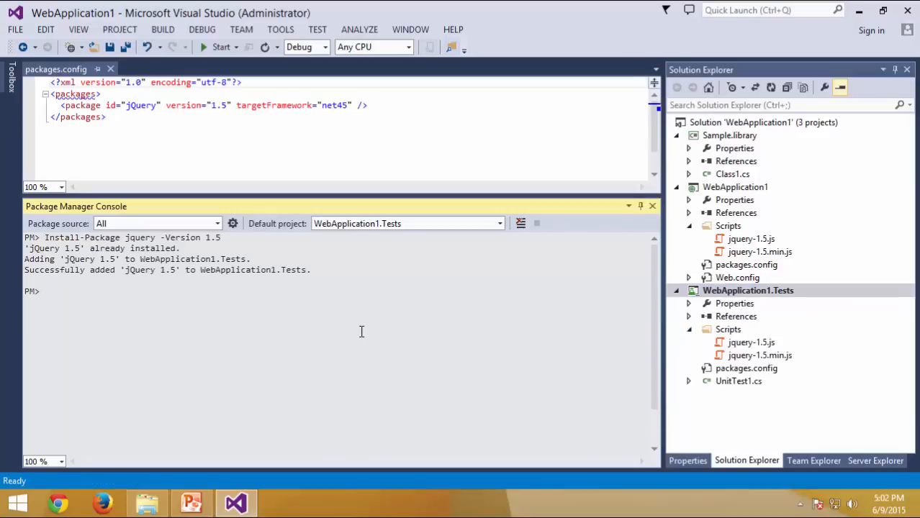
pyautogui.write('cls')
pyautogui.press('Return')
# Update jQuery in every project of the solution by running Update-Package jquery.
pyautogui.write('Updat')
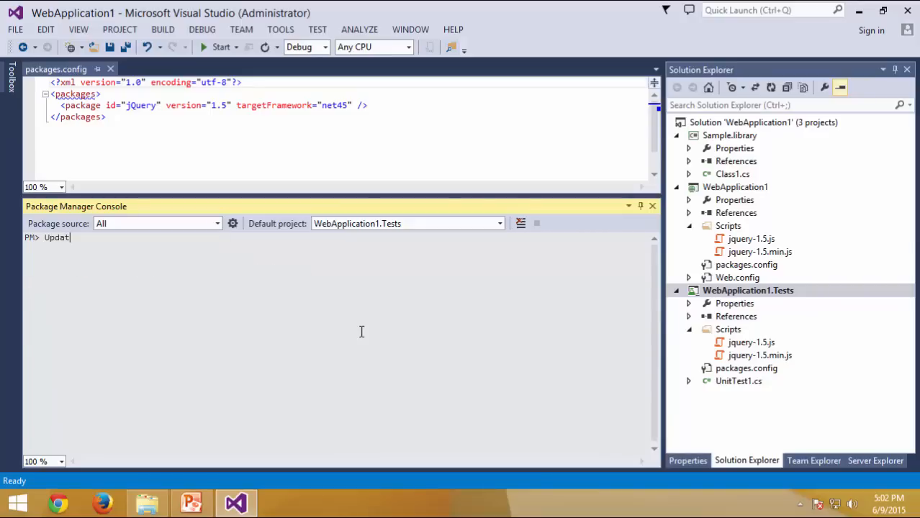
pyautogui.write('e-Package jquery')
pyautogui.press('Return')
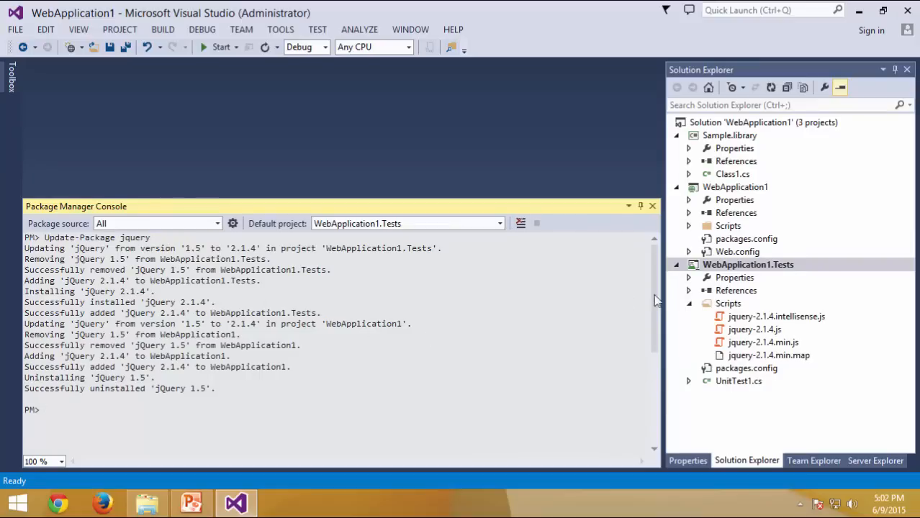
# Expand WebApplication1's Scripts folder to check the updated jQuery files, and clear the Package Manager Console.
pyautogui.click(689, 226)
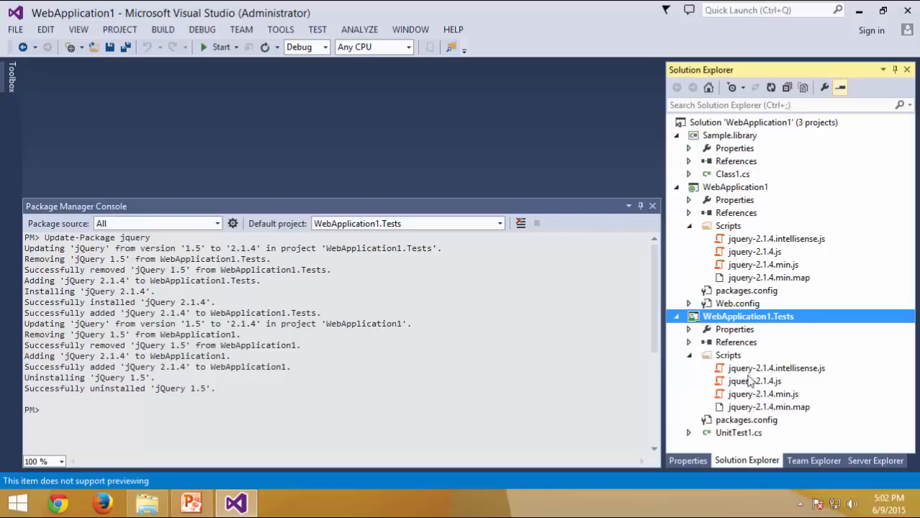
pyautogui.moveTo(44, 238); pyautogui.dragTo(118, 237)
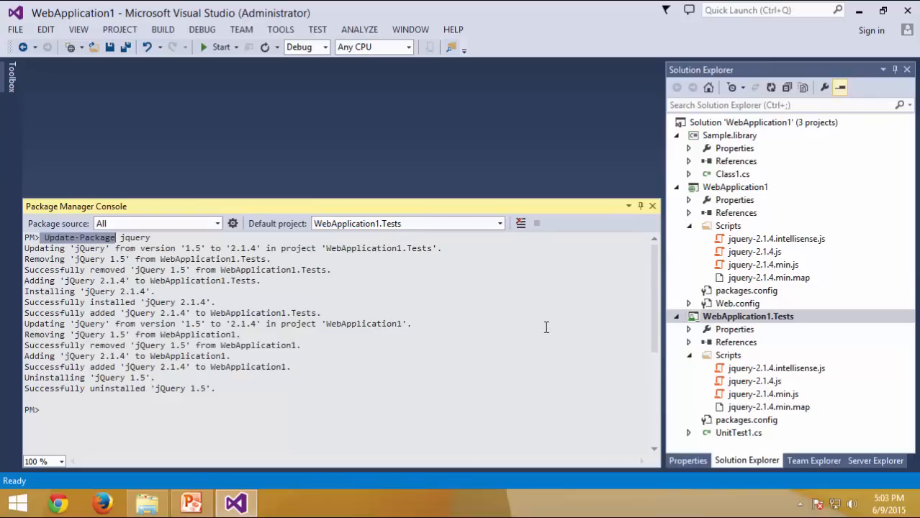
pyautogui.click(347, 401)
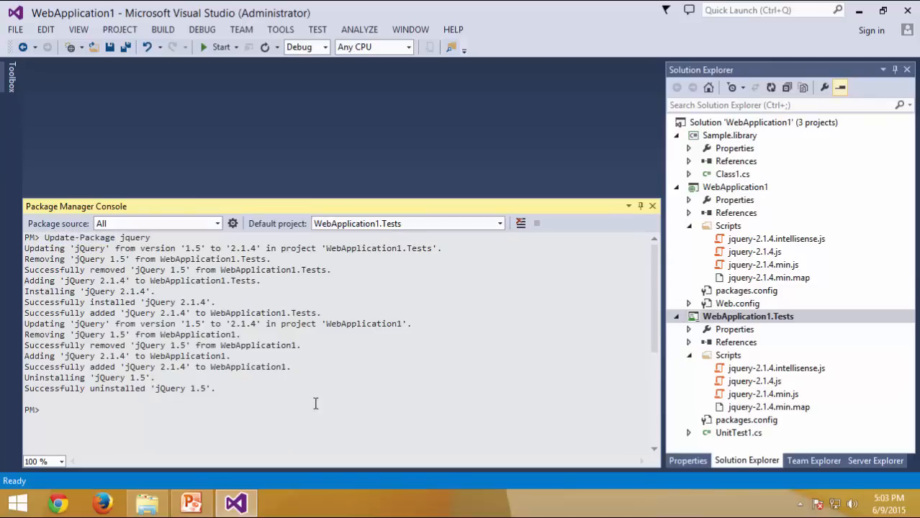
pyautogui.click(85, 238)
pyautogui.write('cls')
pyautogui.press('Return')
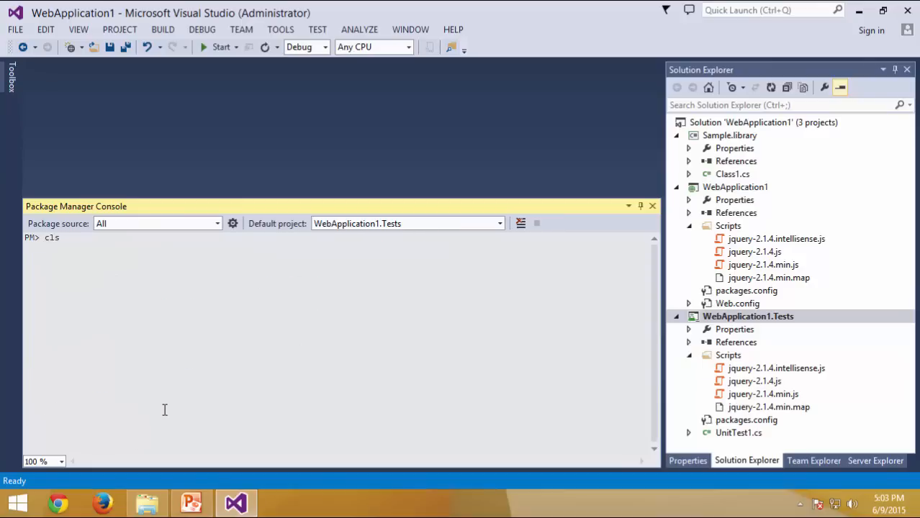
# Run Update-Package jquery -Version 1.5 -Project WebApplication1, and expand that project's Scripts folder to check the jQuery files.
pyautogui.press('Up')
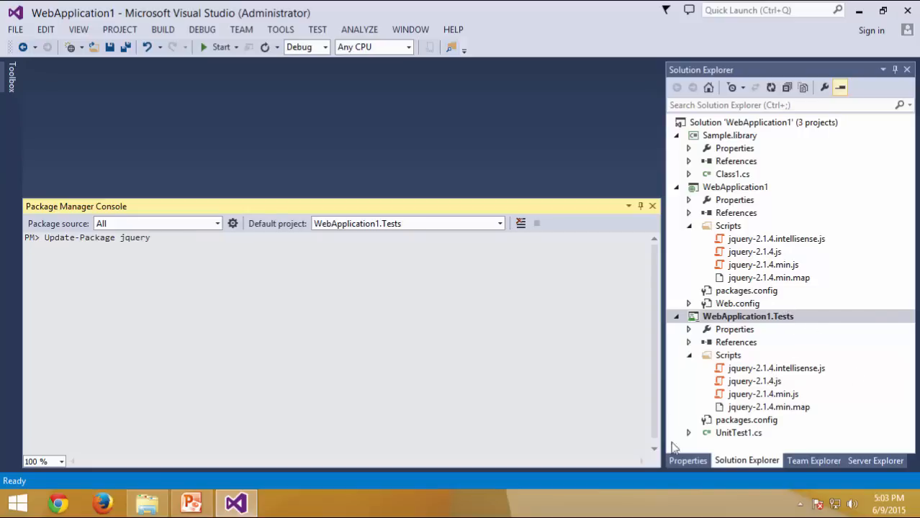
pyautogui.click(728, 227)
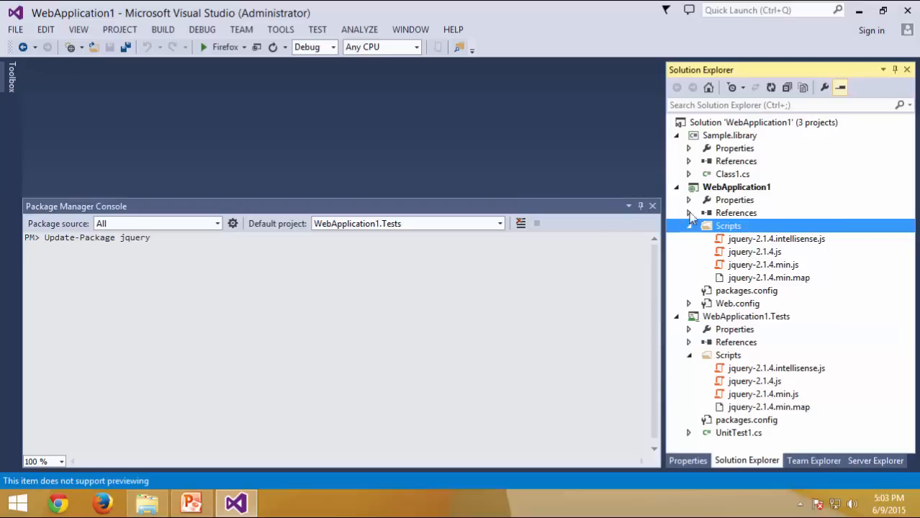
pyautogui.click(395, 260)
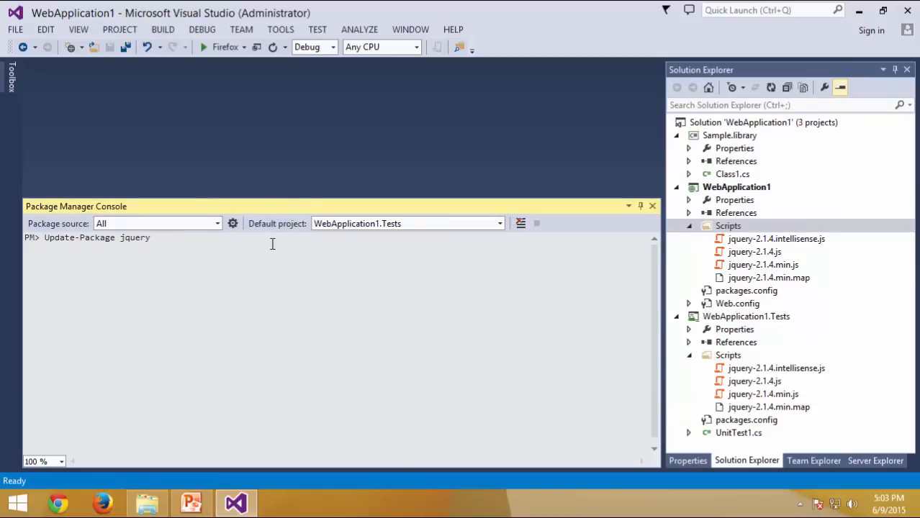
pyautogui.write('-Project WebApplication1')
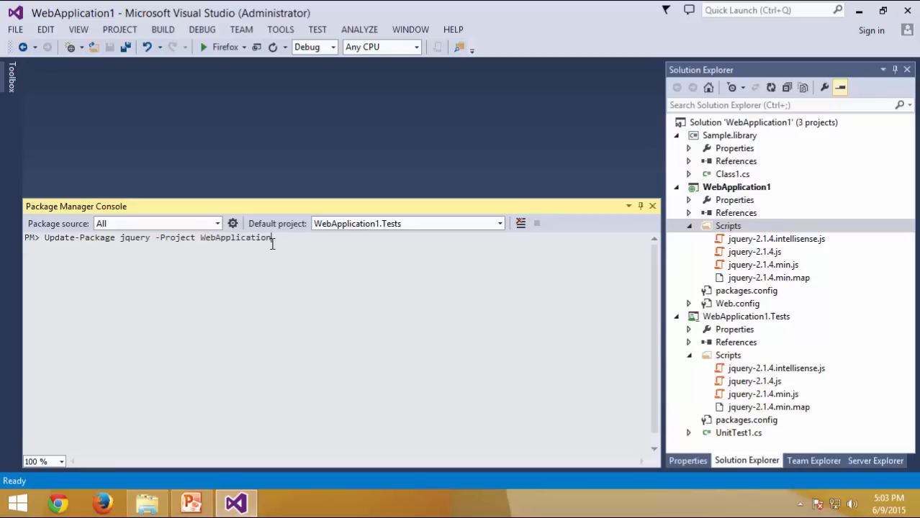
pyautogui.doubleClick(137, 238)
pyautogui.click(154, 243)
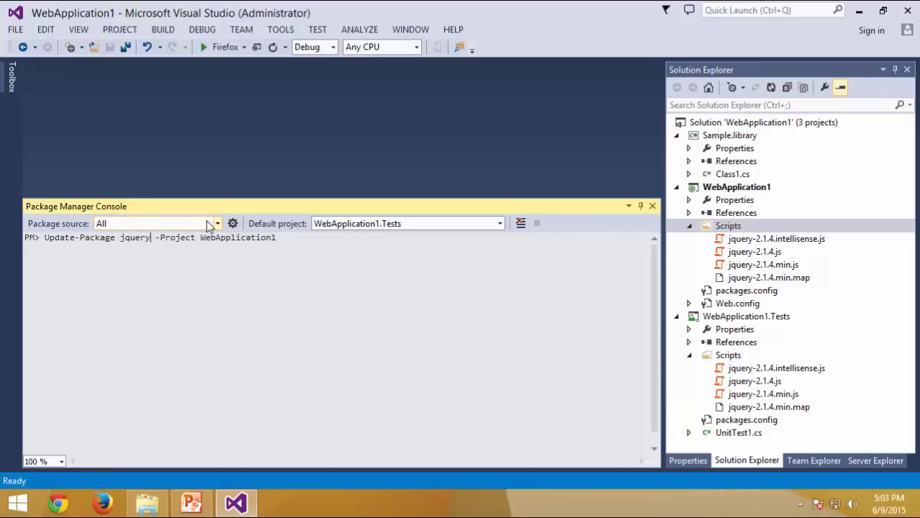
pyautogui.write('-Version 1')
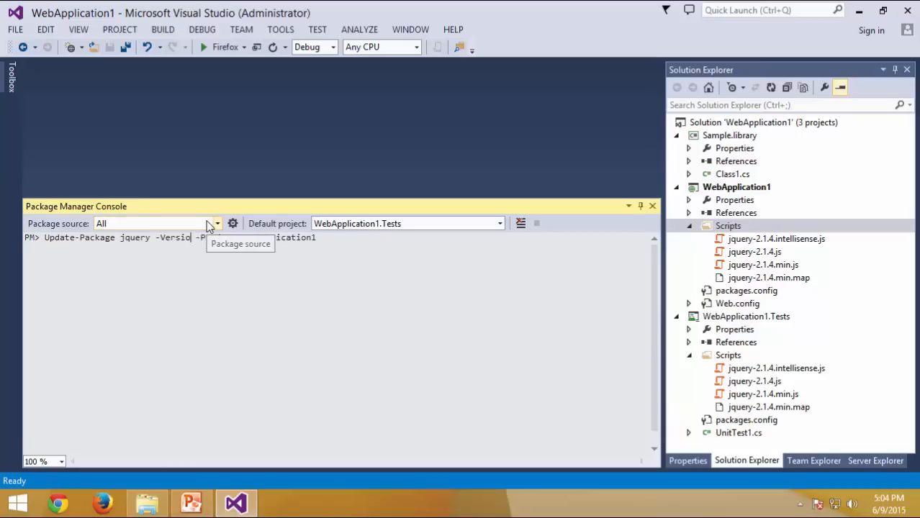
pyautogui.write('.5')
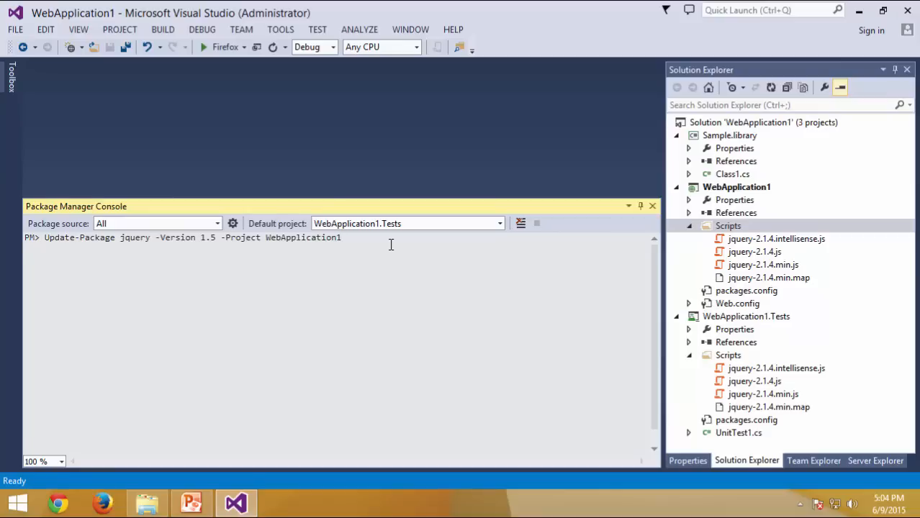
pyautogui.press('Return')
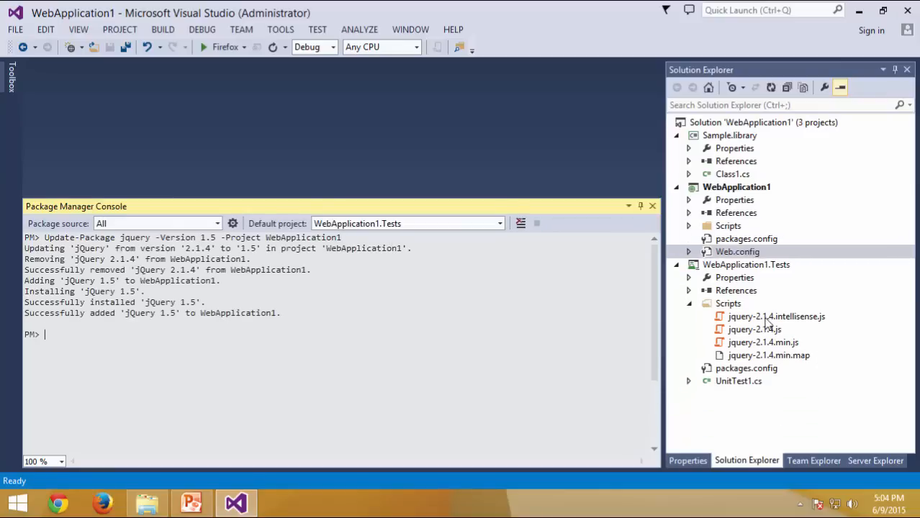
pyautogui.click(689, 226)
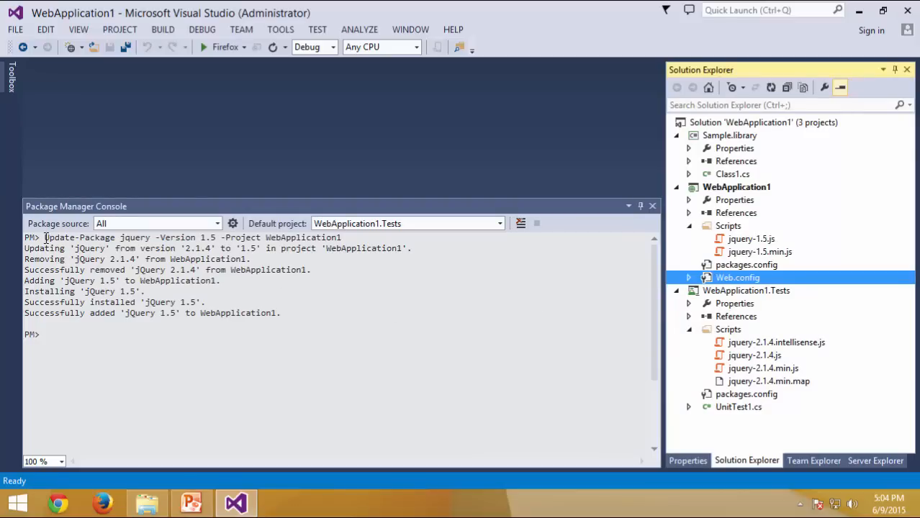
# Review the executed Update-Package command in the Package Manager Console, and clear the console output.
pyautogui.moveTo(44, 237); pyautogui.dragTo(115, 238)
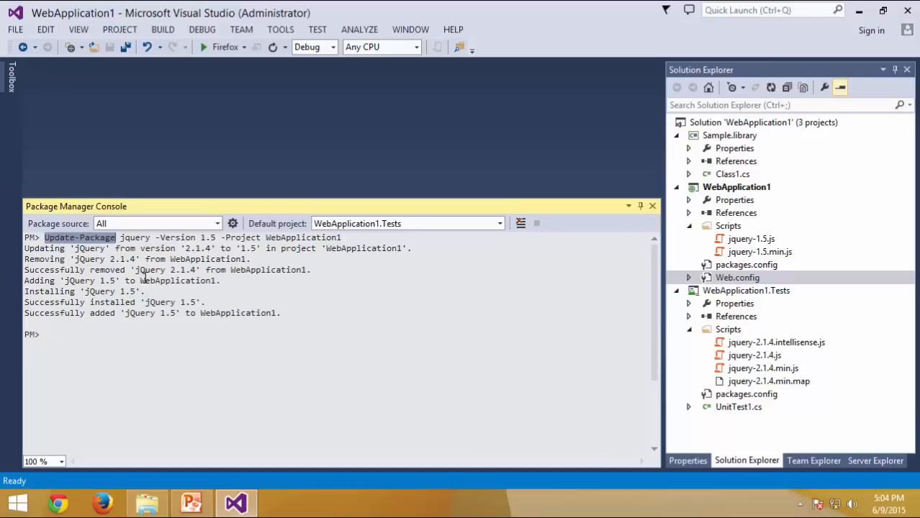
pyautogui.click(178, 401)
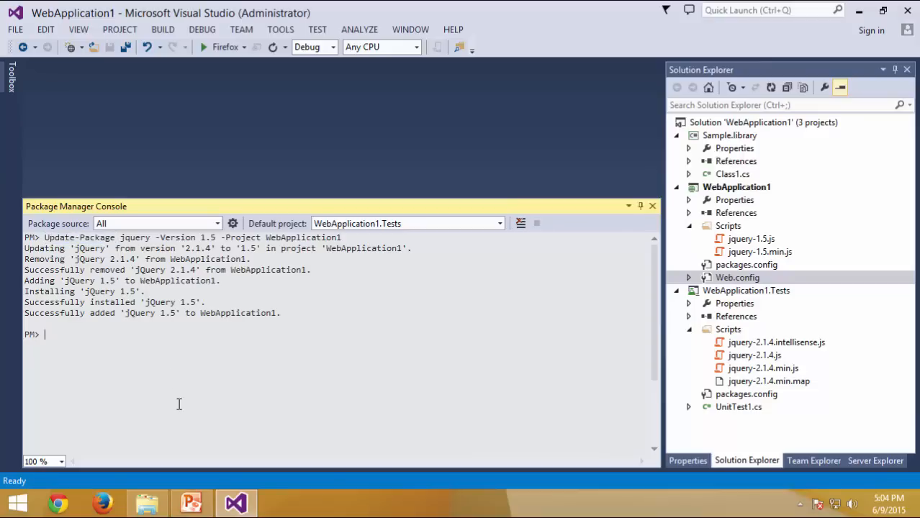
pyautogui.rightClick(257, 339)
pyautogui.click(439, 317)
pyautogui.click(520, 224)
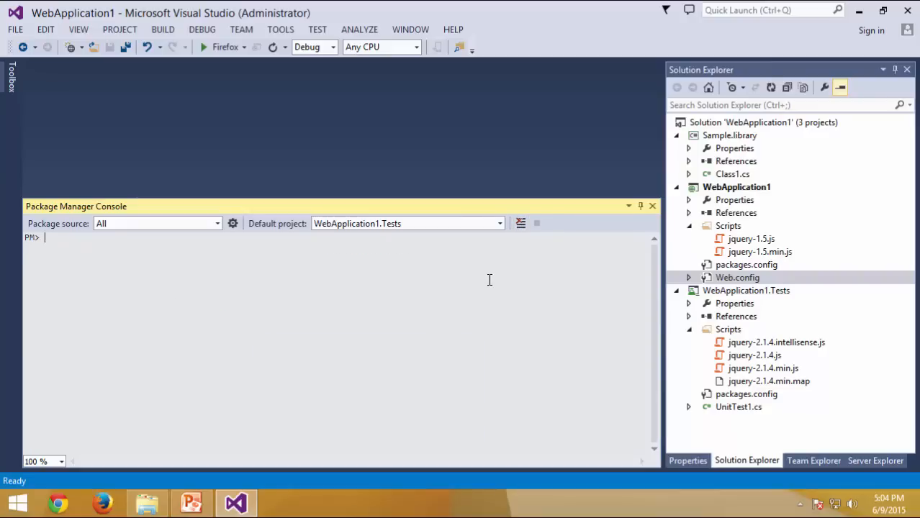
# Install the Unity package in WebApplication1 by running Install-Package unity with that project as the default.
pyautogui.write('inst')
pyautogui.write('stal')
pyautogui.write('l-Package ')
pyautogui.write('unity')
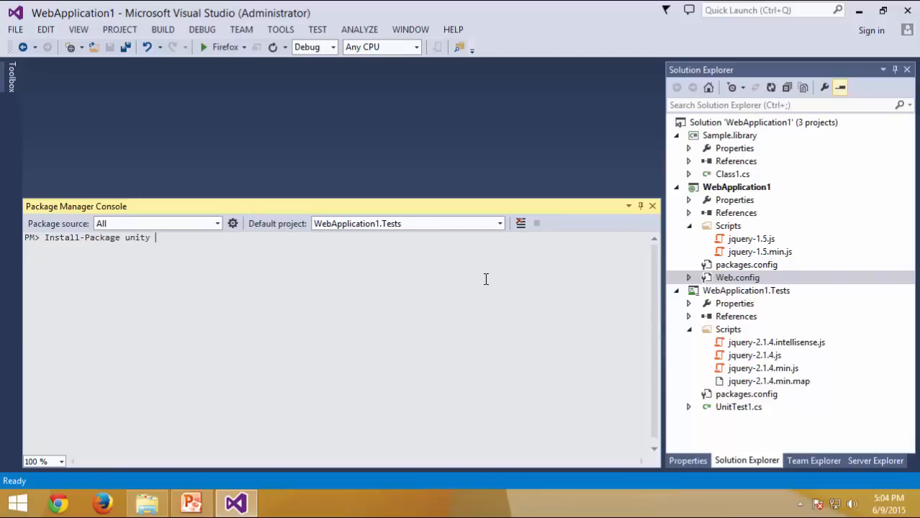
pyautogui.click(504, 224)
pyautogui.click(429, 258)
pyautogui.press('Return')
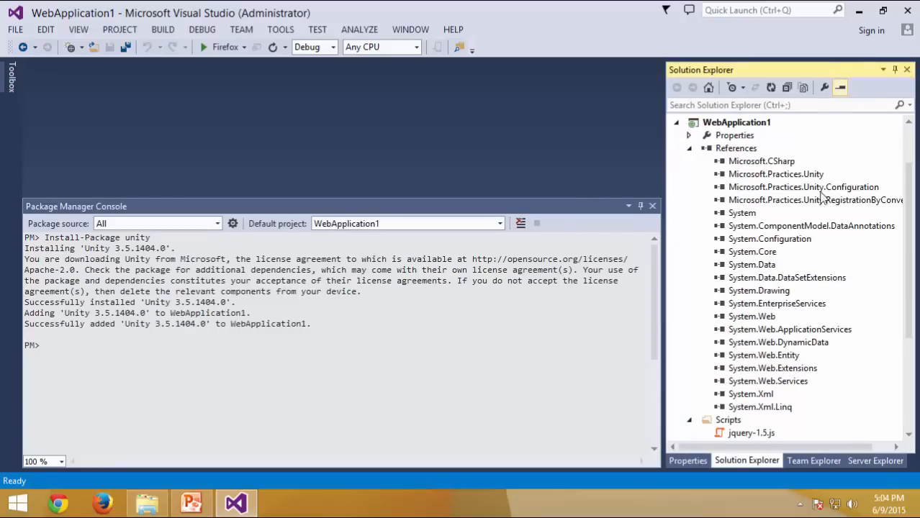
# Delete the Microsoft.Practices.Unity.Configuration reference from WebApplication1's references.
pyautogui.click(841, 190)
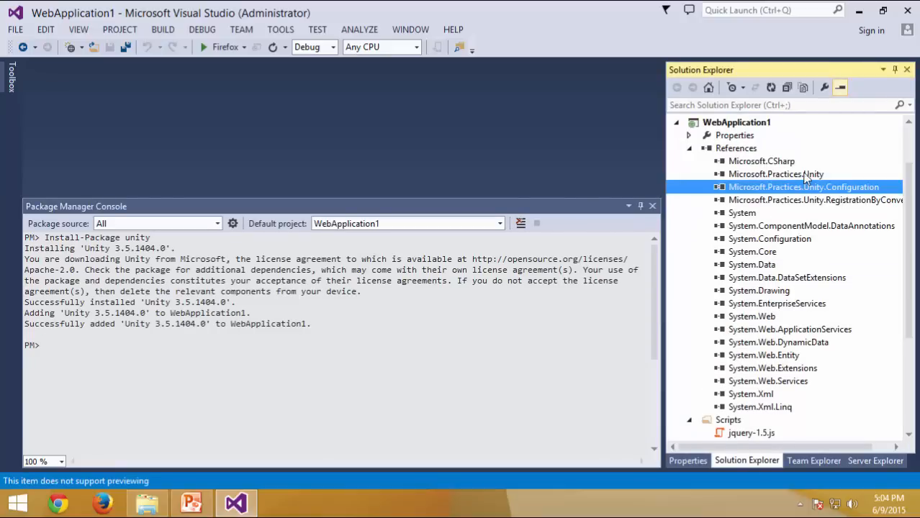
pyautogui.click(802, 217)
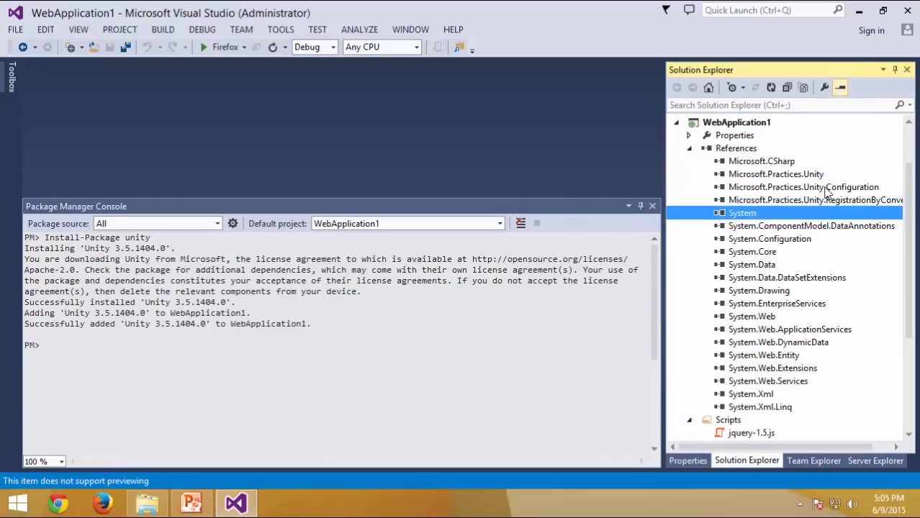
pyautogui.click(824, 189)
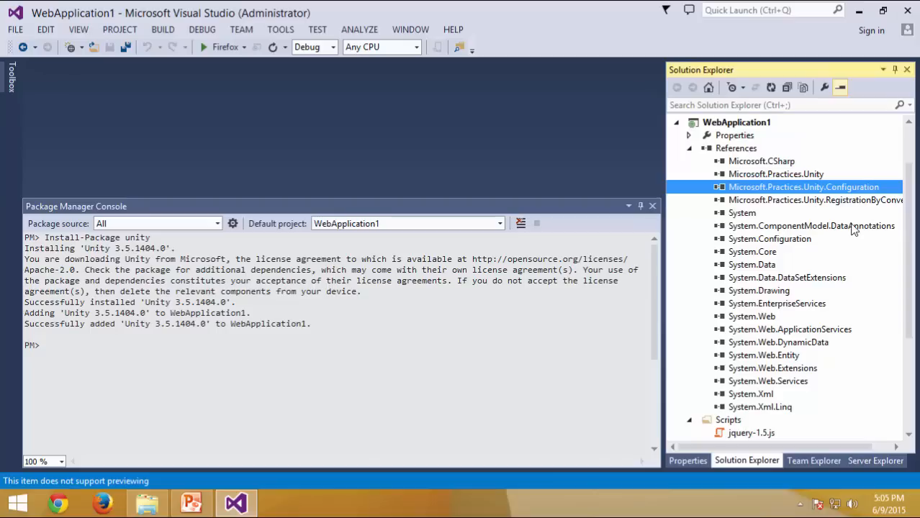
pyautogui.press('Delete')
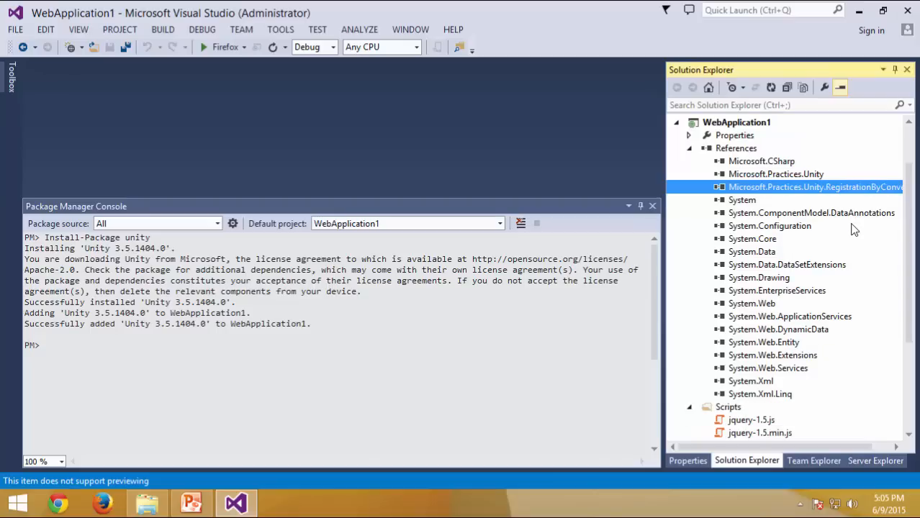
# Try to restore the deleted Unity reference by running Install-Package unity again, and check WebApplication1's references.
pyautogui.click(209, 389)
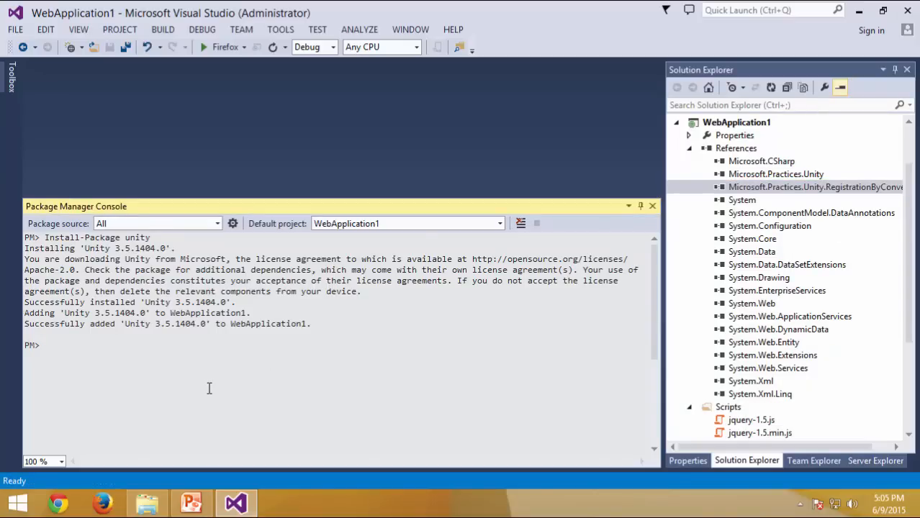
pyautogui.press('Up')
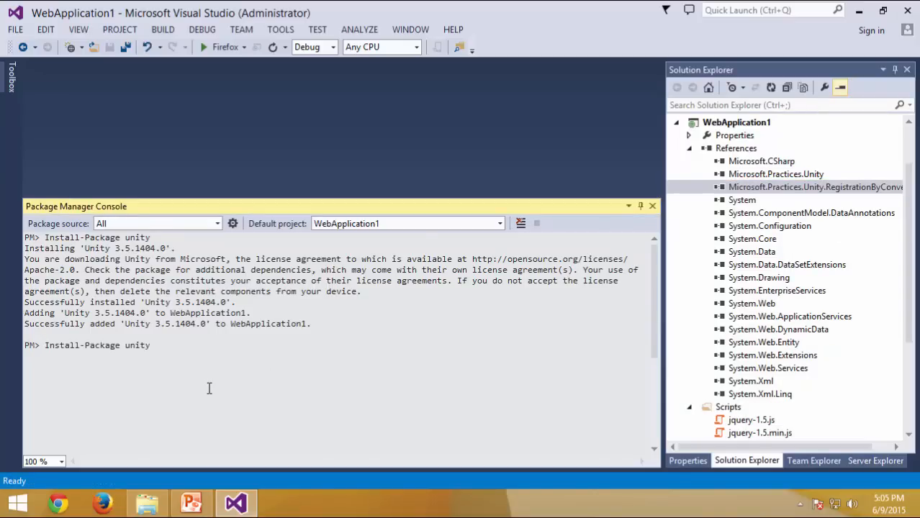
pyautogui.press('Return')
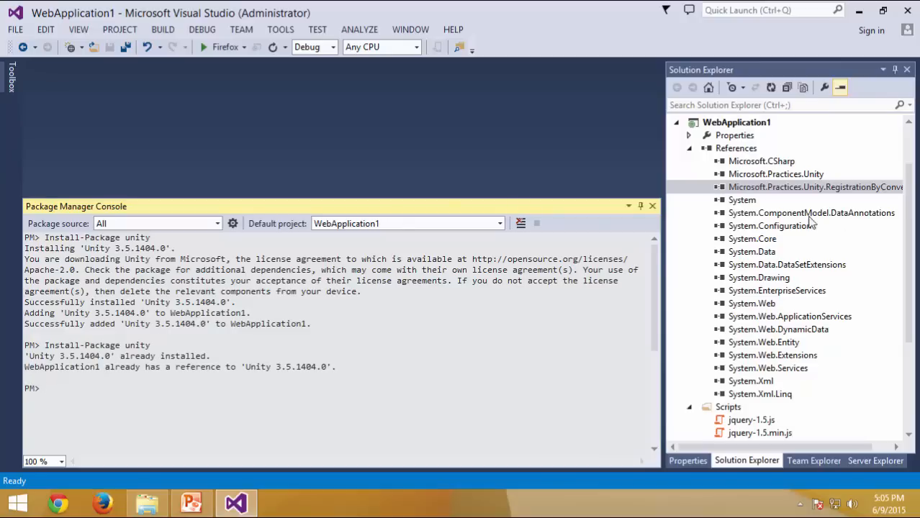
pyautogui.click(738, 149)
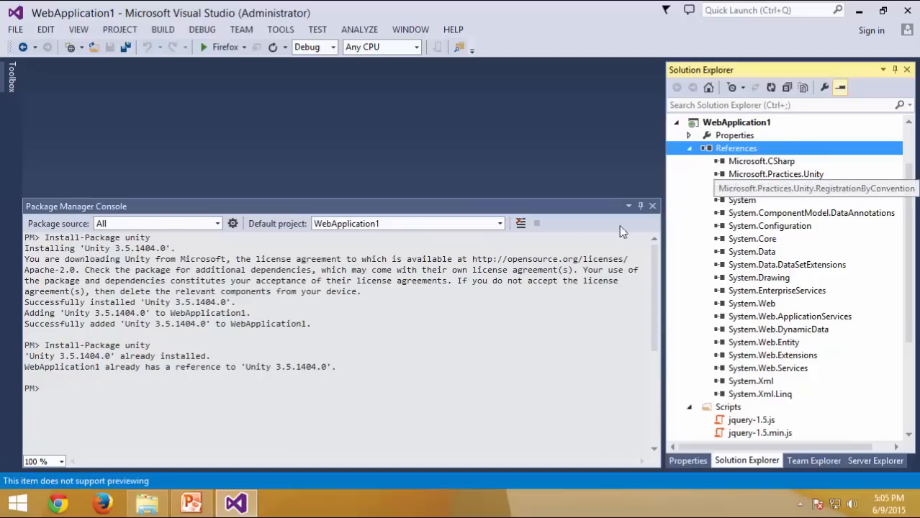
pyautogui.moveTo(45, 238); pyautogui.dragTo(195, 237)
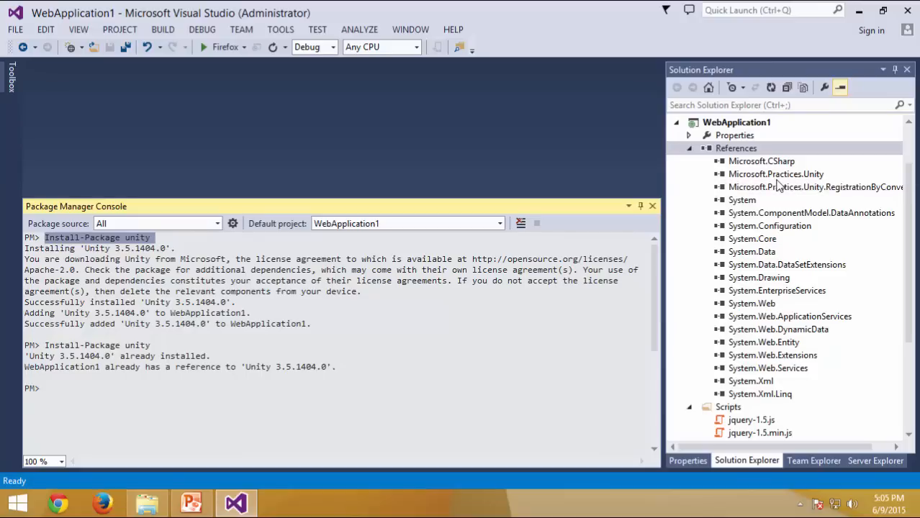
pyautogui.click(241, 384)
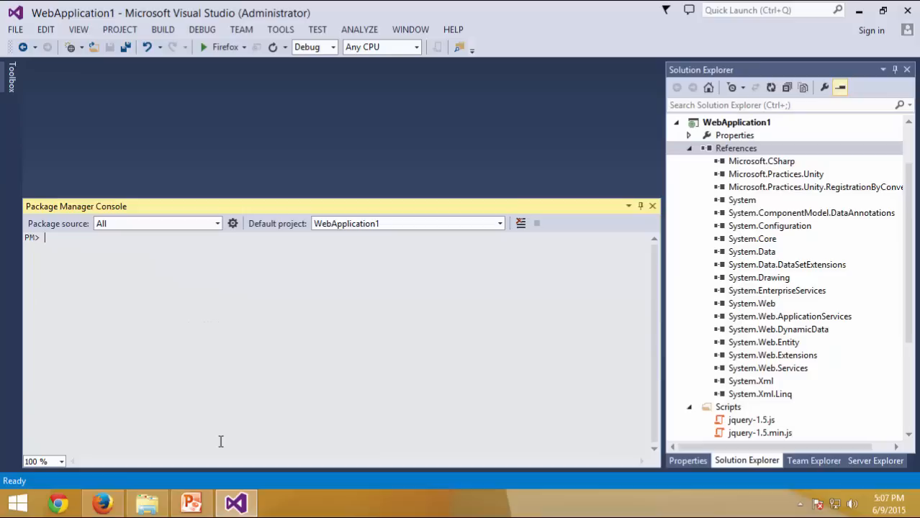
# Reinstall Unity by running Update-Package -reinstall unity -Project WebApplication1, and check the project's Microsoft.Practices.Unity.Configuration reference.
pyautogui.write('Update-Package reinstall')
pyautogui.press('Left')
pyautogui.press('Left')
pyautogui.press('Left')
pyautogui.press('Left')
pyautogui.press('Left')
pyautogui.press('Left')
pyautogui.press('Left')
pyautogui.press('Left')
pyautogui.press('Left')
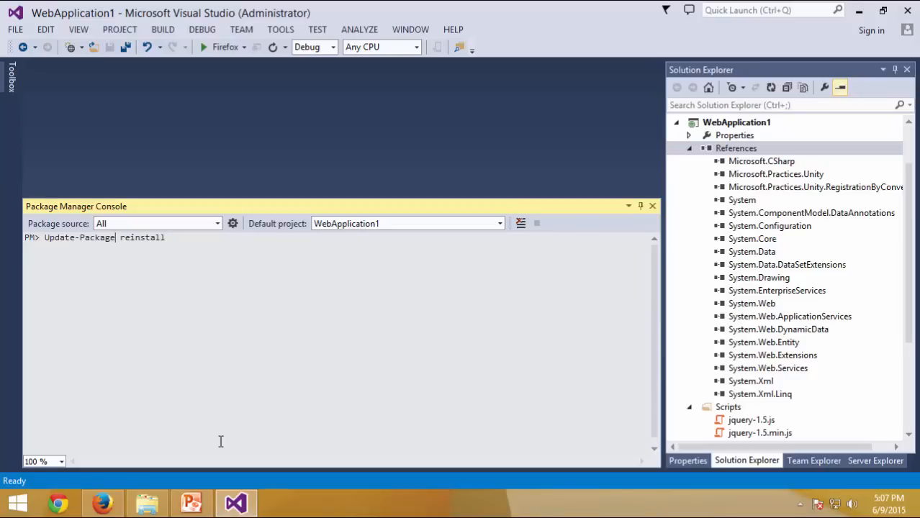
pyautogui.write('-reinstall unity -Project')
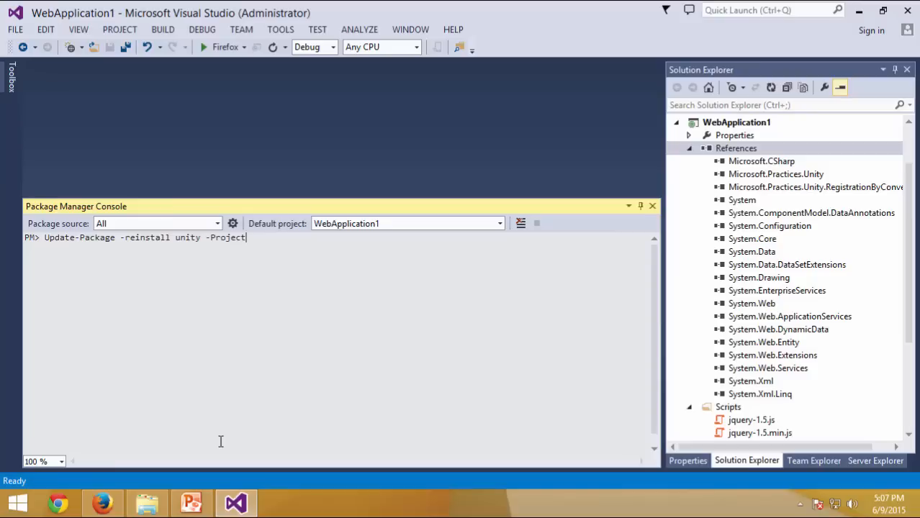
pyautogui.write(' WebApplication1')
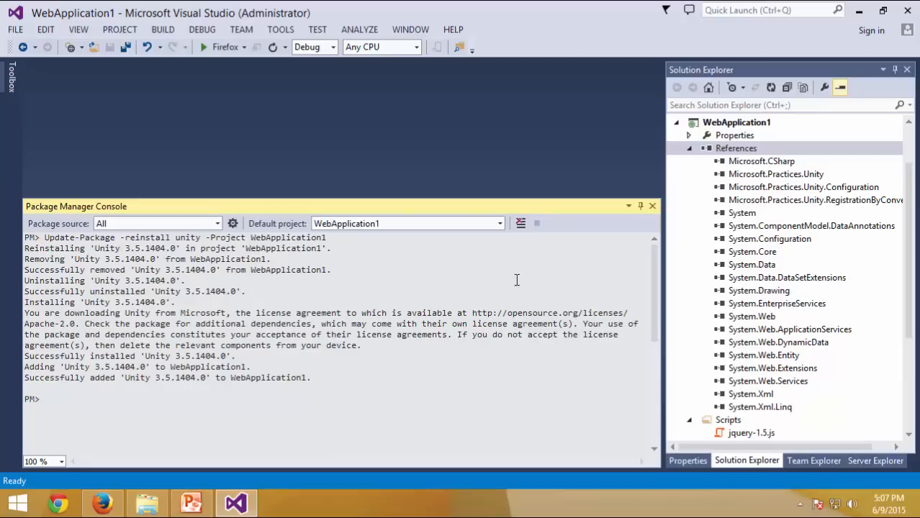
pyautogui.click(816, 190)
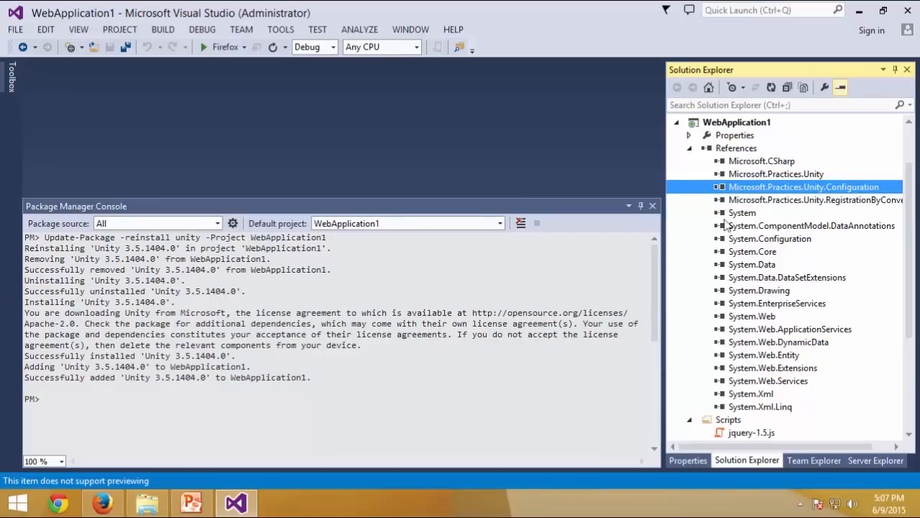
pyautogui.click(329, 417)
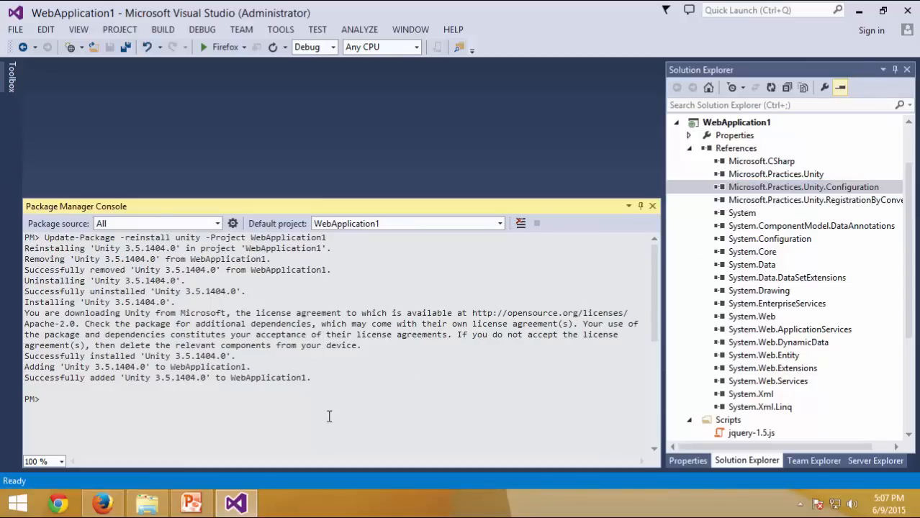